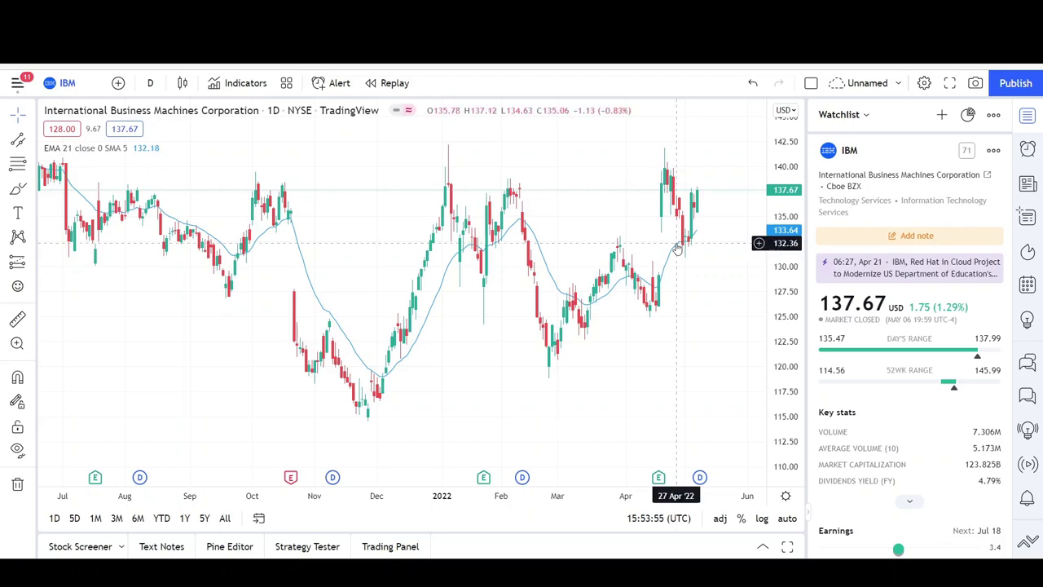
Pan the IBM daily chart so July through May is in view
left_click_drag(578, 260, 599, 277)
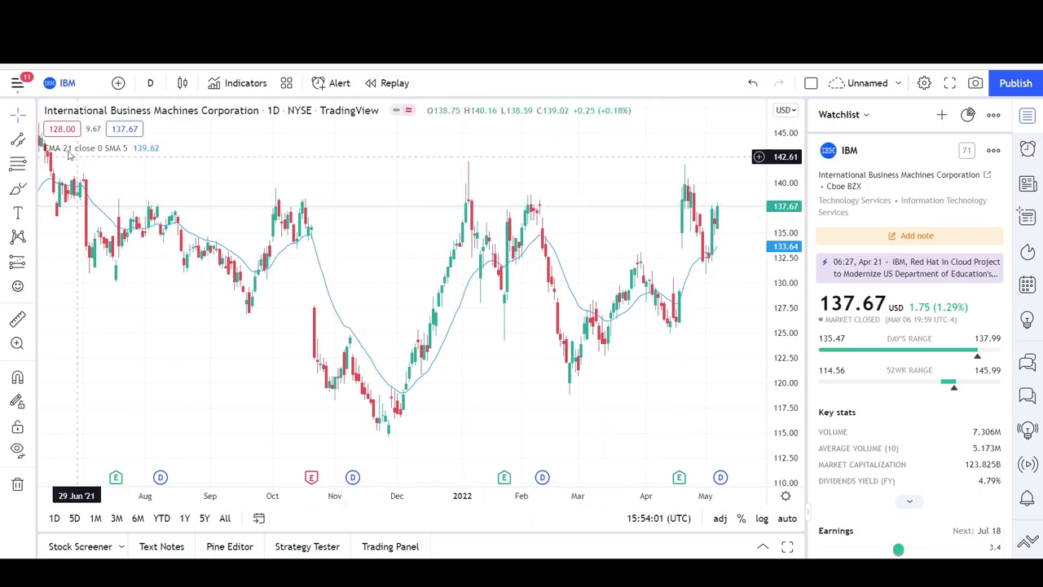
Add a horizontal resistance line at 138.13
left_click(31, 140)
left_click(81, 301)
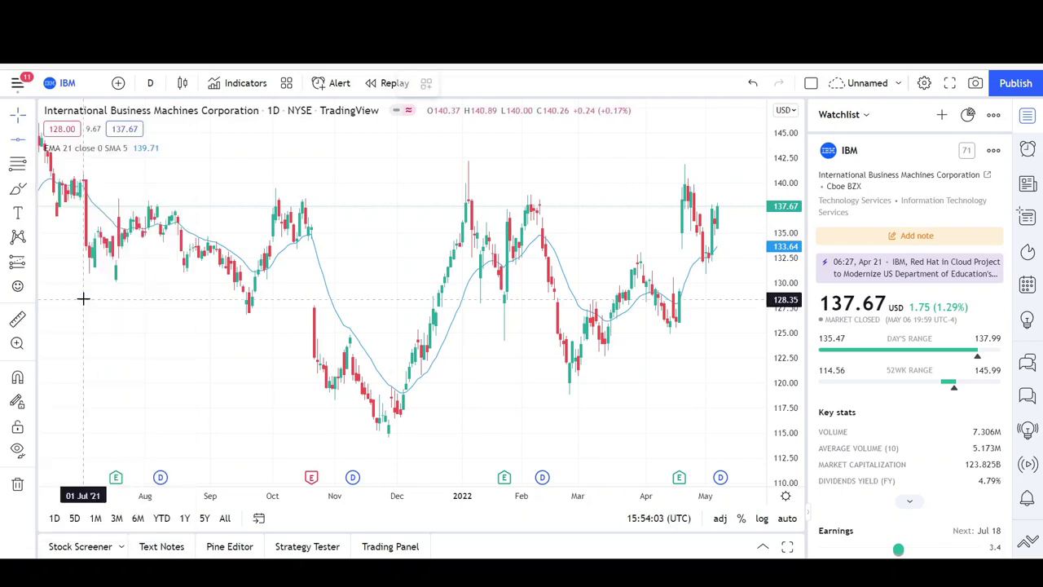
left_click(367, 202)
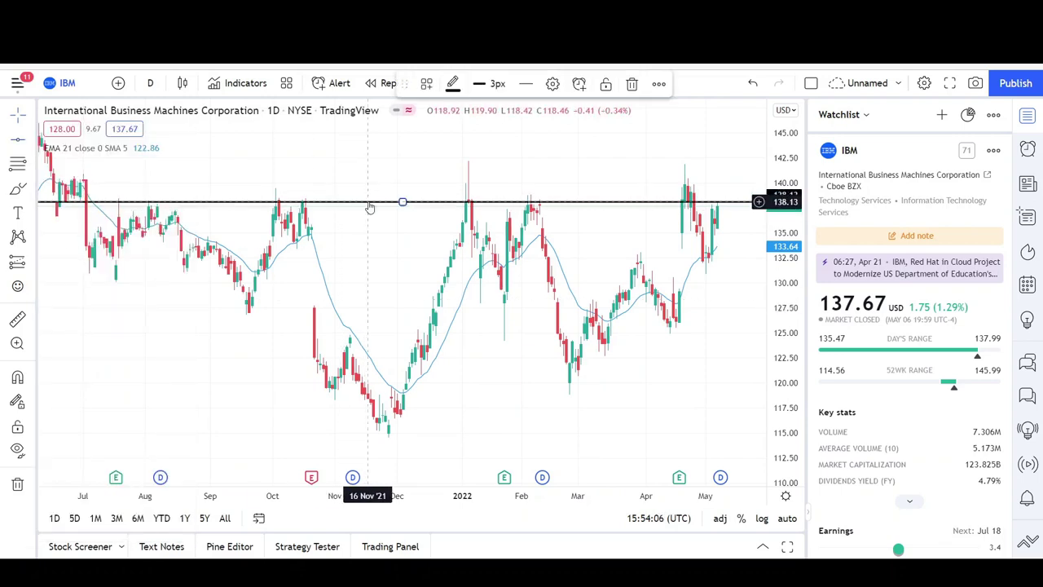
Circle the October, January, February and April peaks in red along the 138.13 line
left_click(16, 191)
left_click_drag(272, 187, 277, 192)
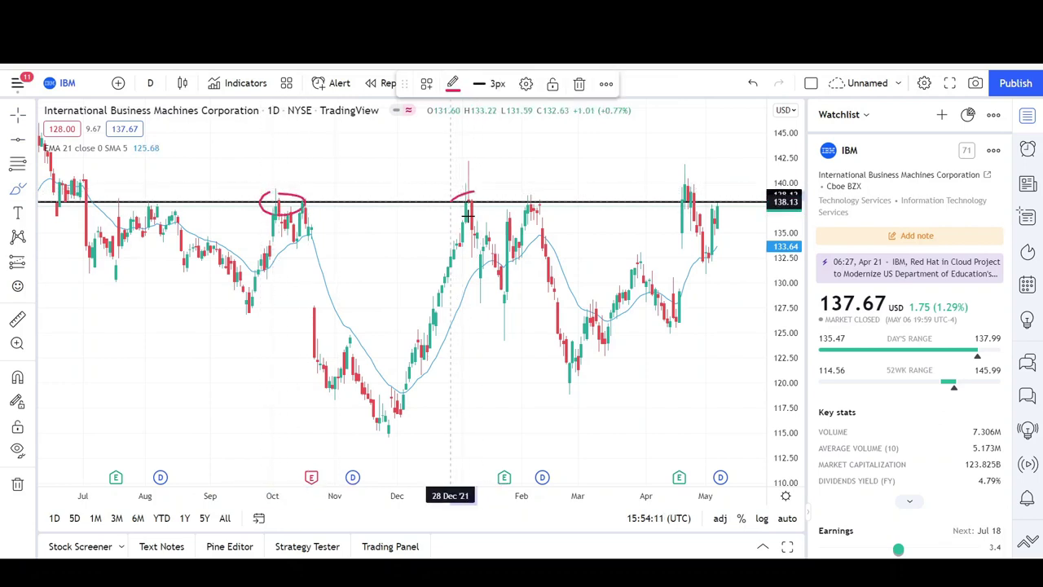
left_click_drag(454, 202, 464, 192)
mouse_move(538, 193)
left_mouse_down()
mouse_move(552, 215)
mouse_move(543, 194)
left_mouse_up()
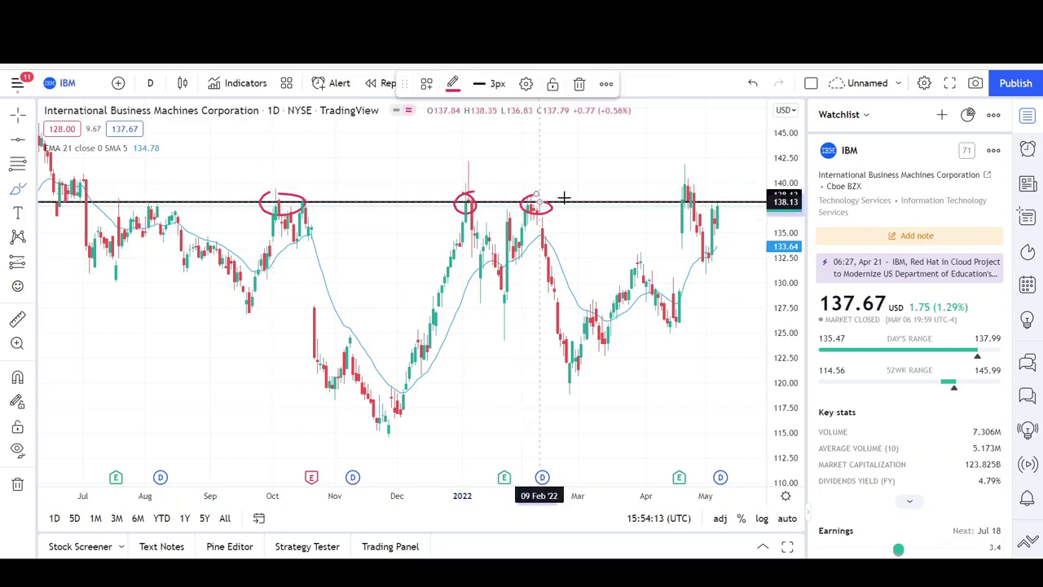
left_click_drag(687, 187, 689, 204)
scroll(676, 236, "up", 5)
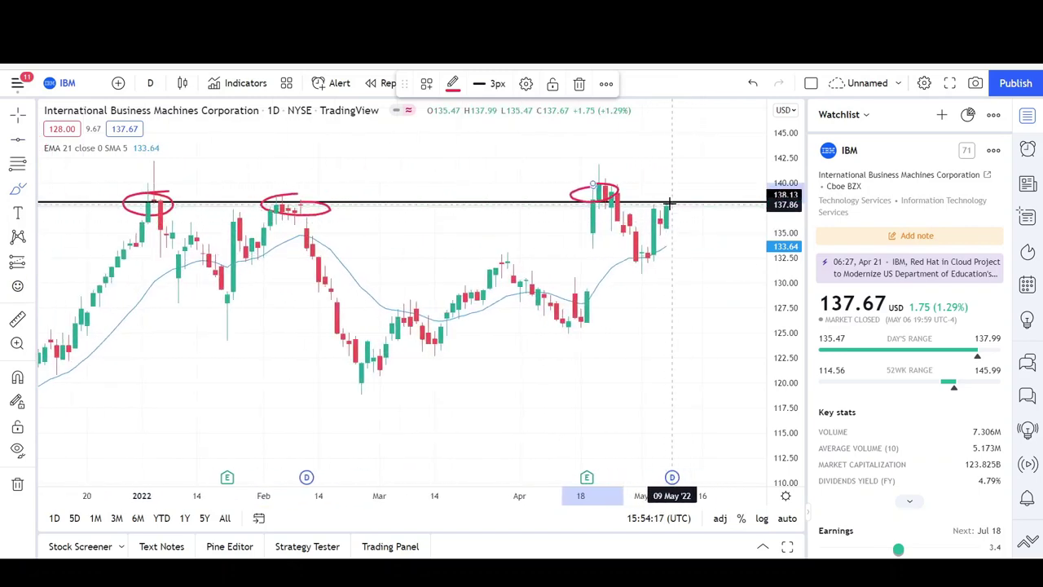
scroll(669, 198, "down", 5)
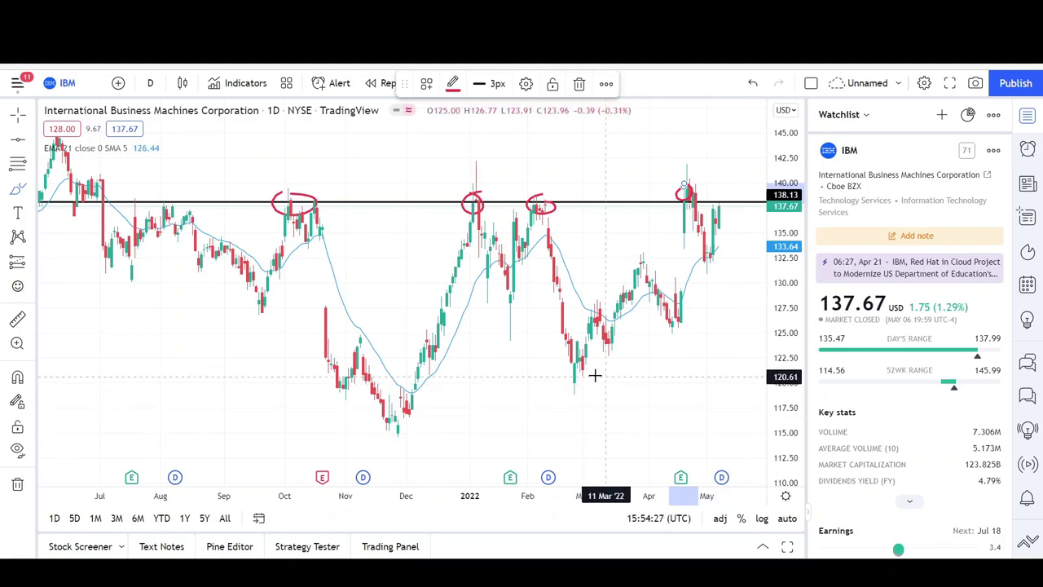
left_click_drag(575, 373, 573, 373)
mouse_move(406, 416)
left_mouse_down()
mouse_move(389, 430)
mouse_move(405, 417)
left_mouse_up()
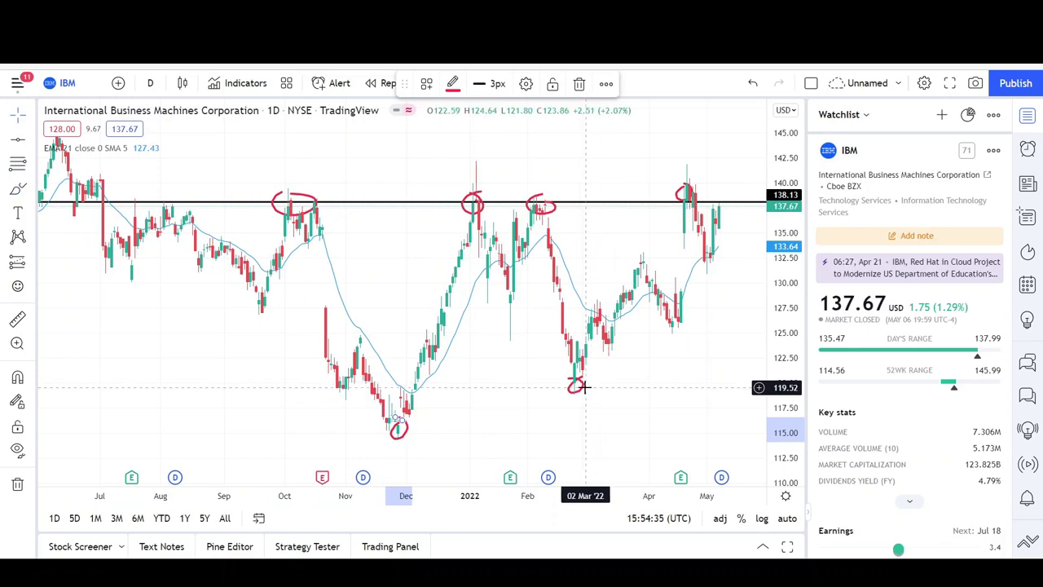
key("Delete")
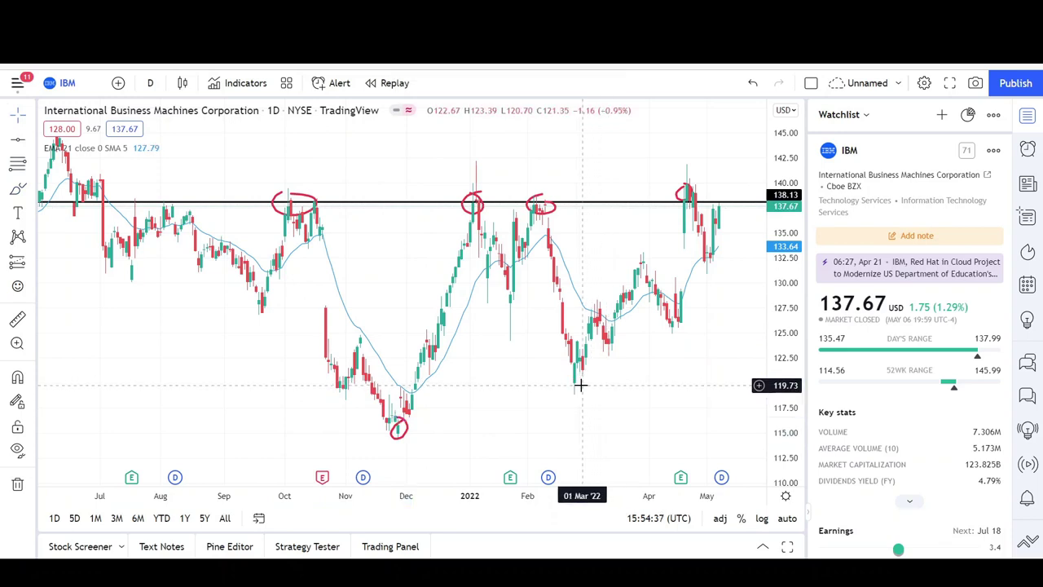
left_click(400, 432)
key("Delete")
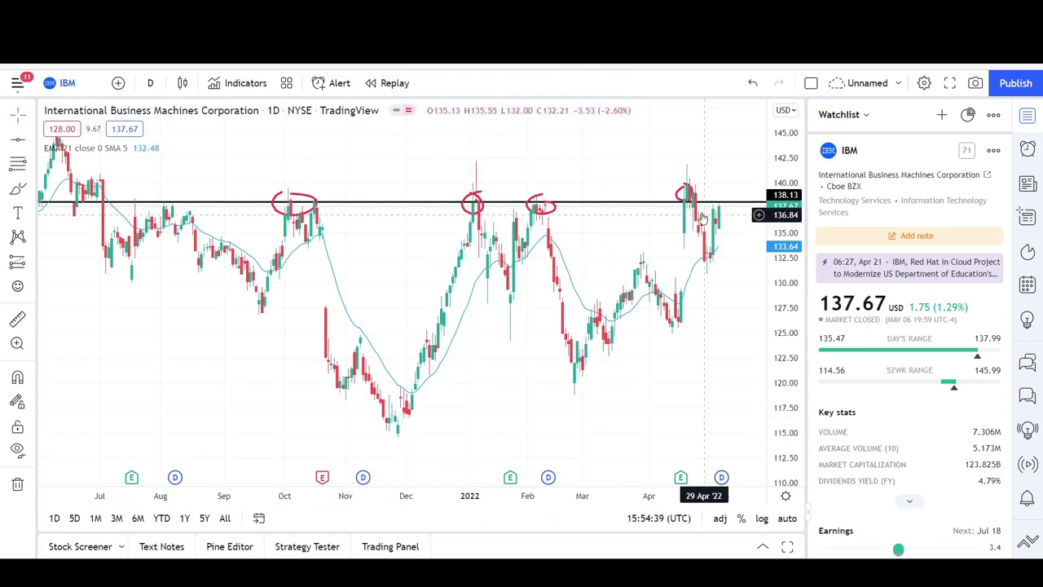
left_click_drag(689, 207, 687, 204)
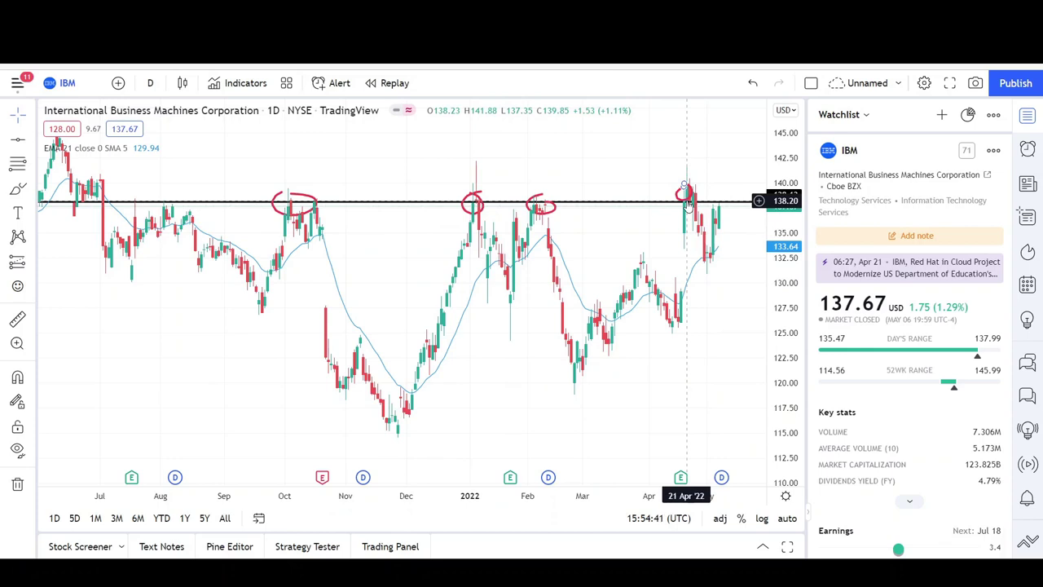
left_click_drag(733, 312, 681, 313)
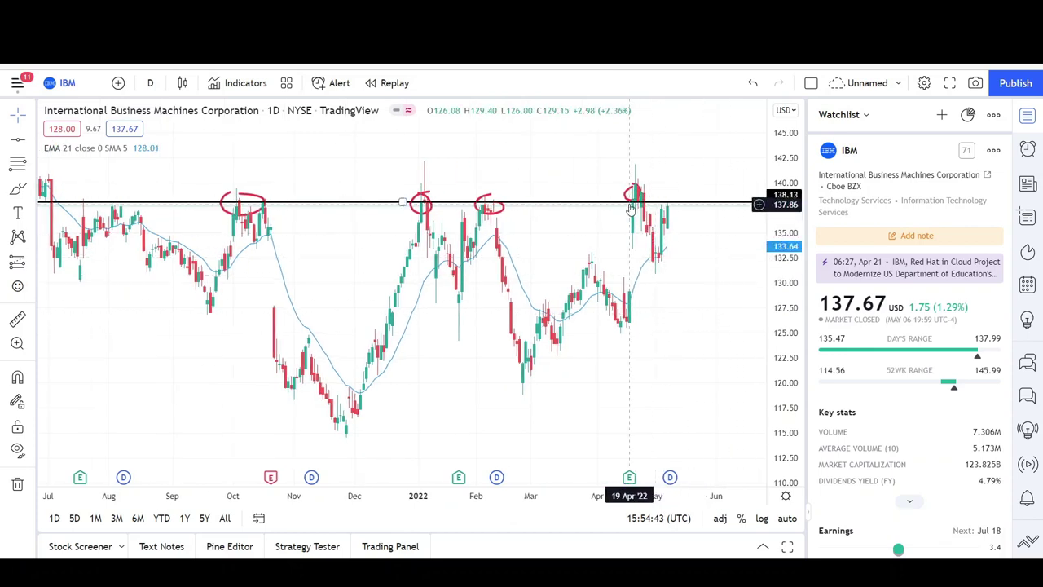
left_click_drag(654, 207, 673, 208)
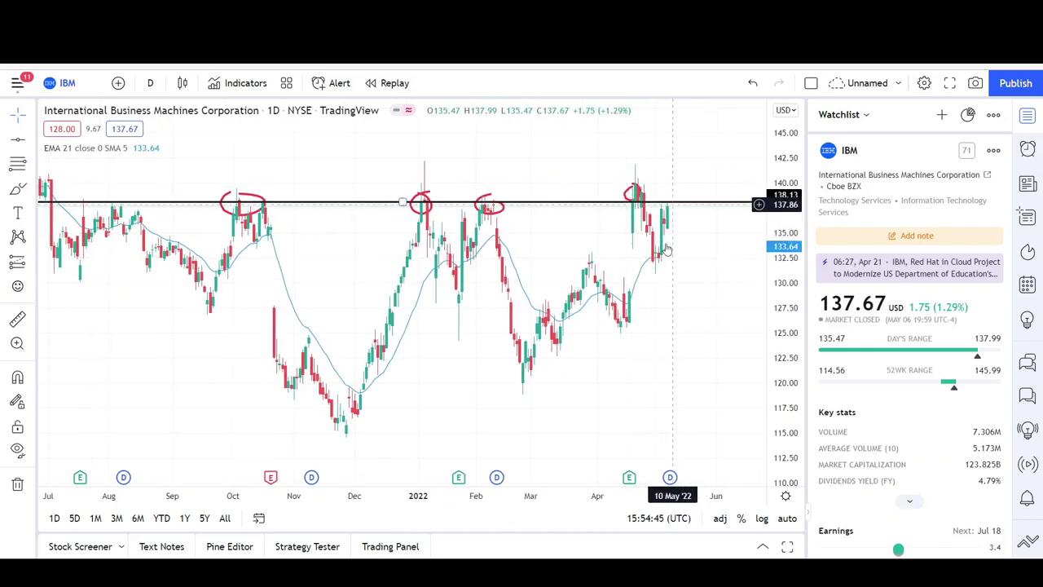
scroll(667, 261, "up", 3)
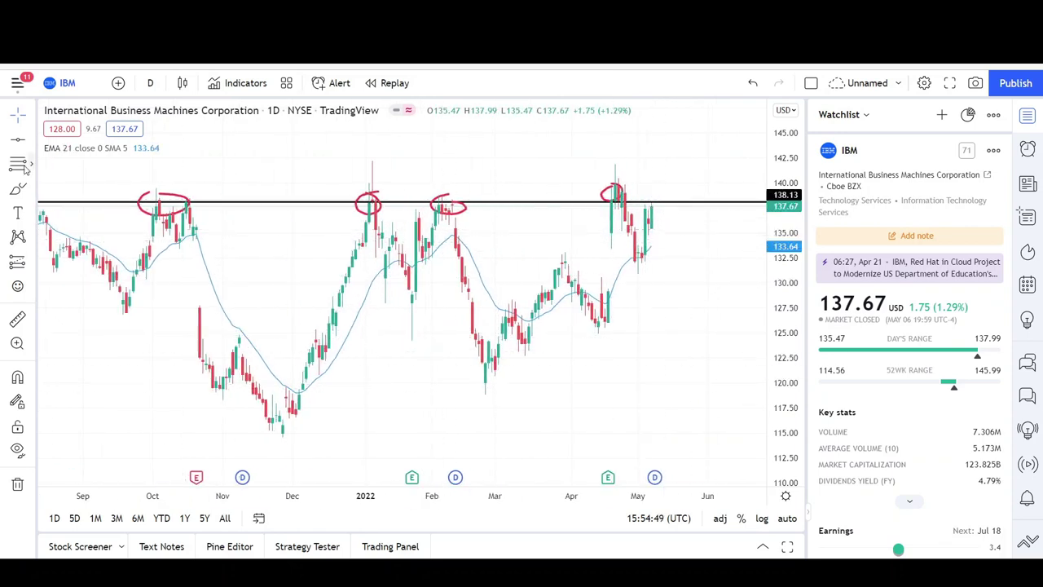
Circle the late-November, early-March, mid-March and early-April lows in red
left_click(17, 189)
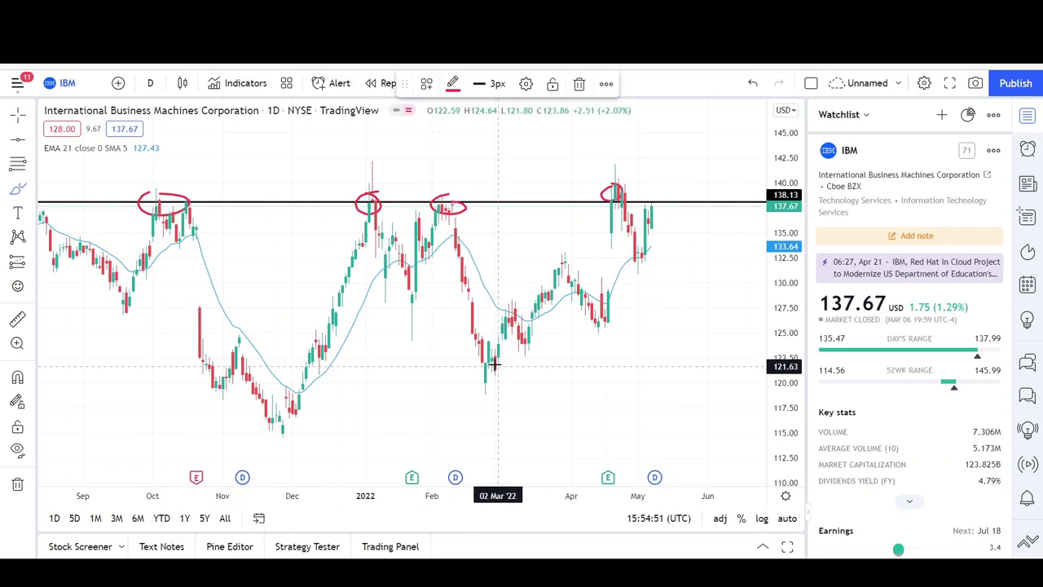
mouse_move(290, 406)
left_mouse_down()
mouse_move(279, 444)
mouse_move(283, 434)
left_mouse_up()
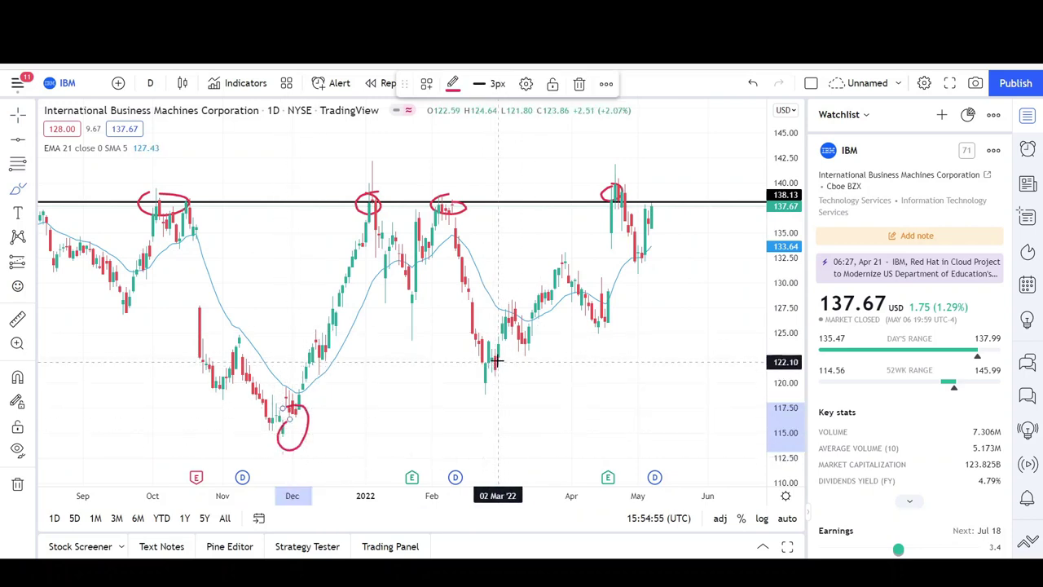
mouse_move(493, 360)
left_mouse_down()
mouse_move(489, 393)
mouse_move(496, 382)
left_mouse_up()
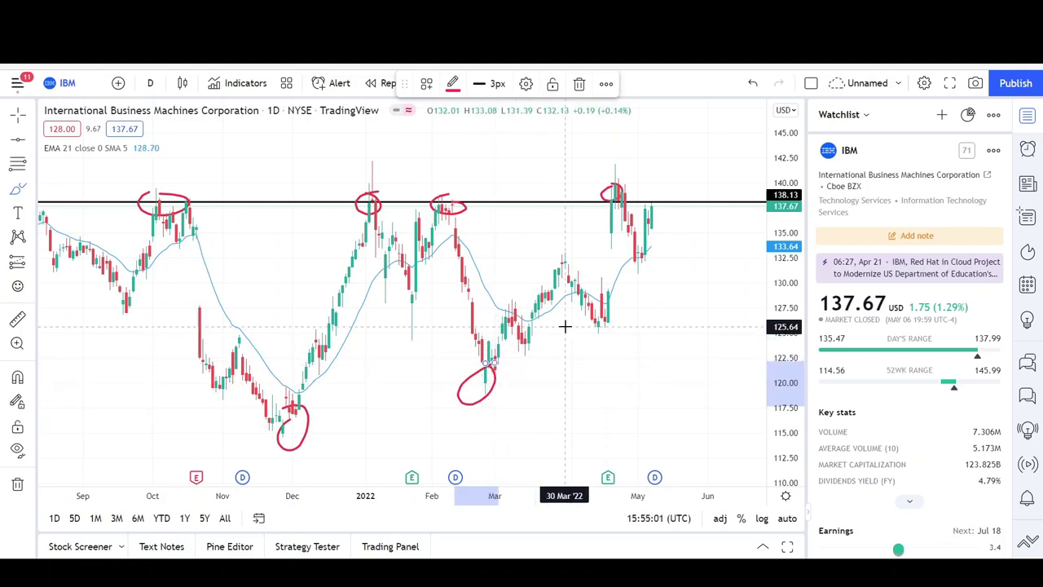
left_click_drag(518, 339, 522, 337)
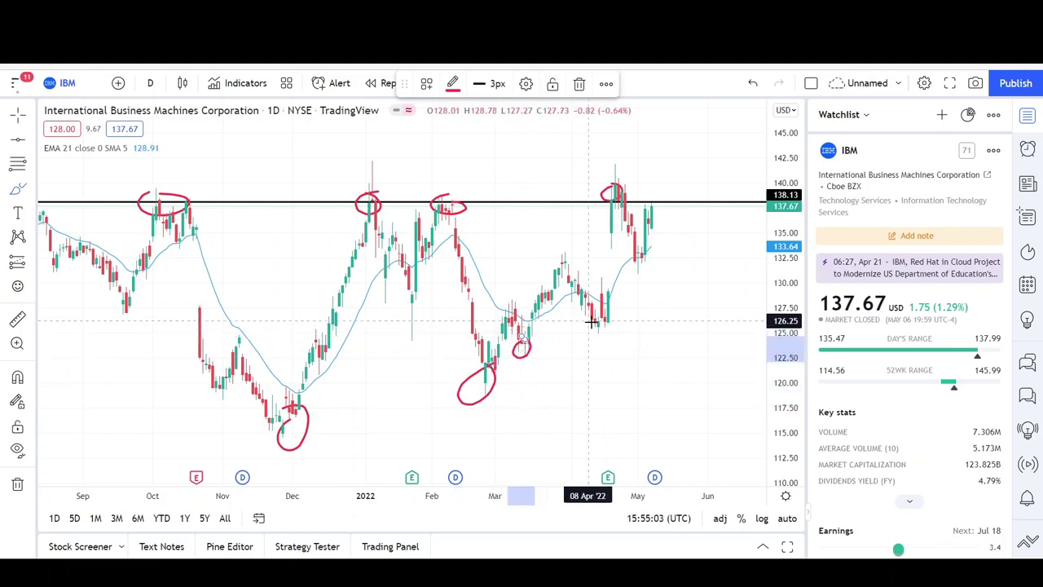
mouse_move(589, 321)
left_mouse_down()
mouse_move(599, 330)
mouse_move(577, 319)
left_mouse_up()
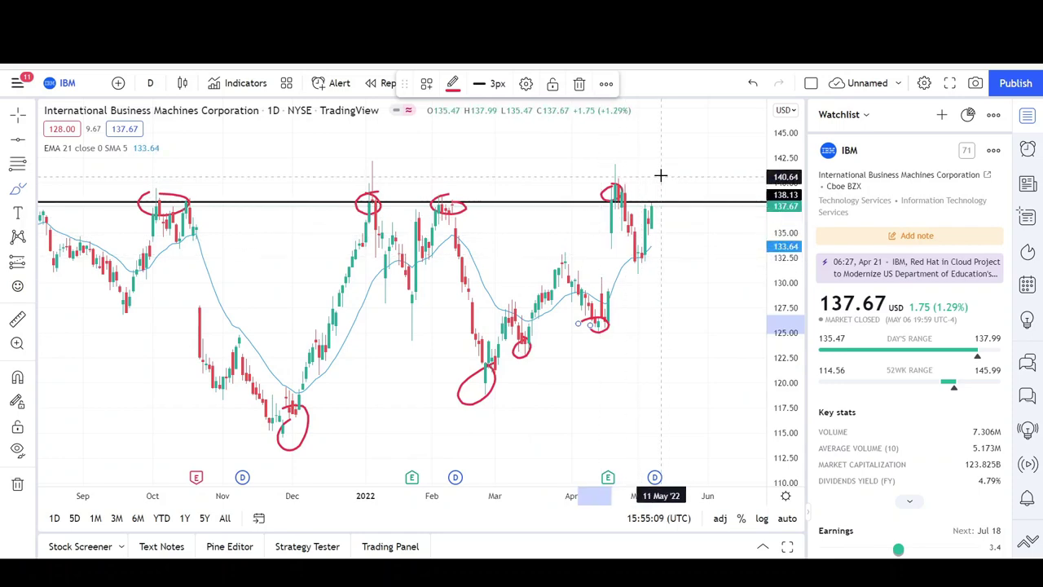
scroll(654, 202, "down", 3)
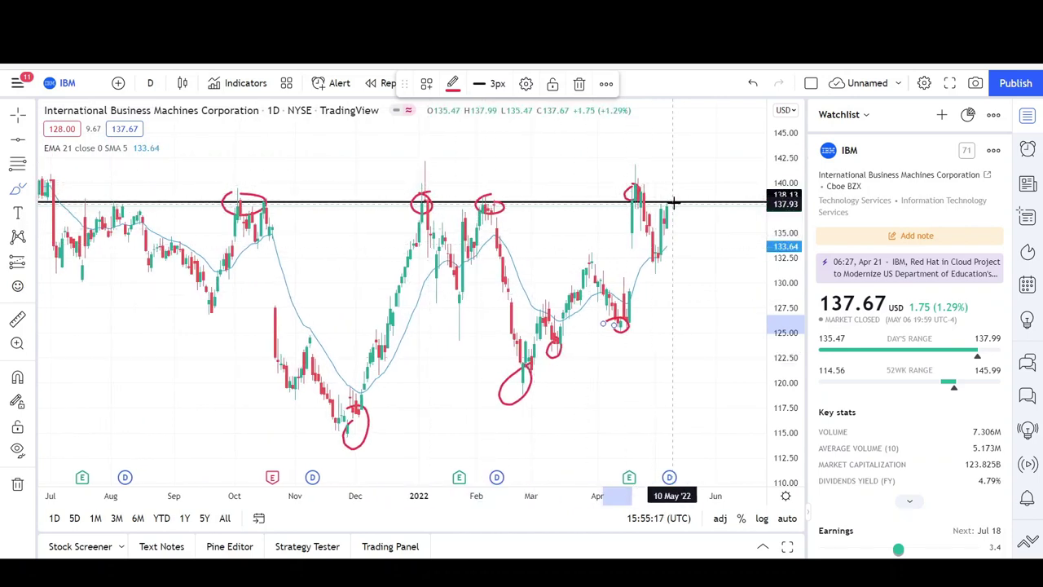
scroll(673, 202, "down", 4)
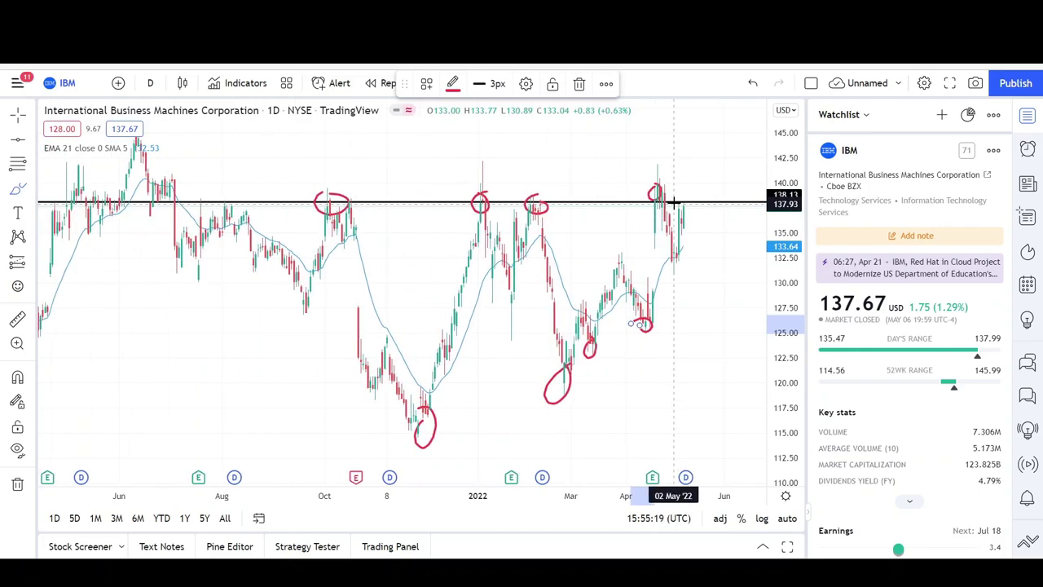
scroll(673, 202, "up", 2)
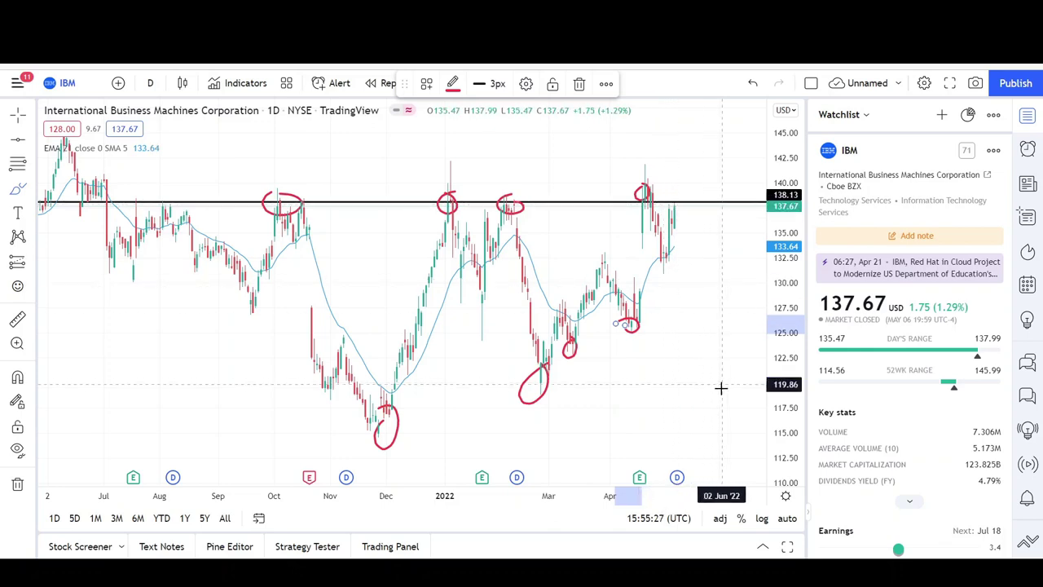
scroll(656, 351, "up", 2)
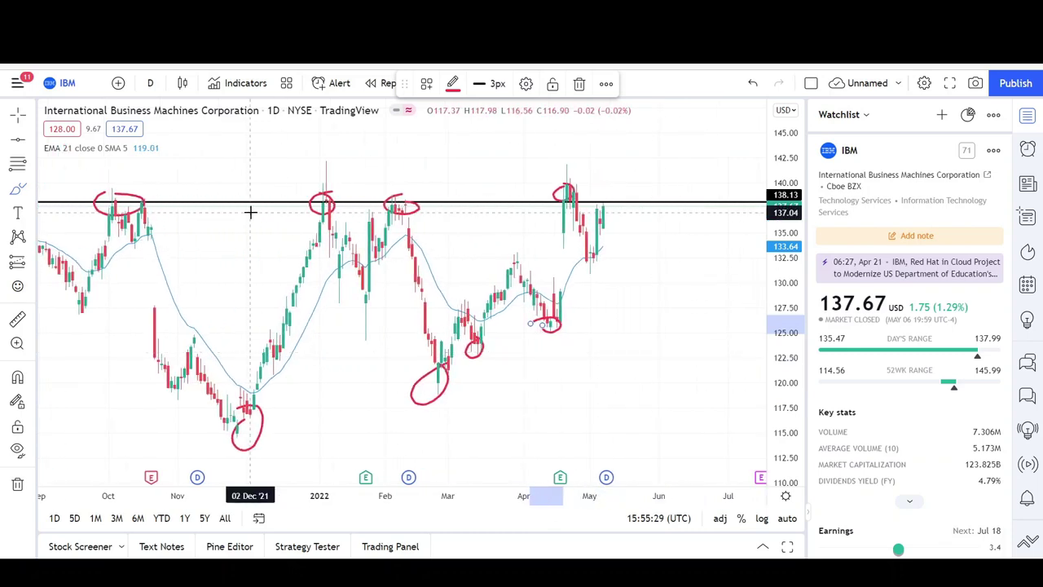
Draw an arrow from the early-March low up to the April peak
left_click(31, 140)
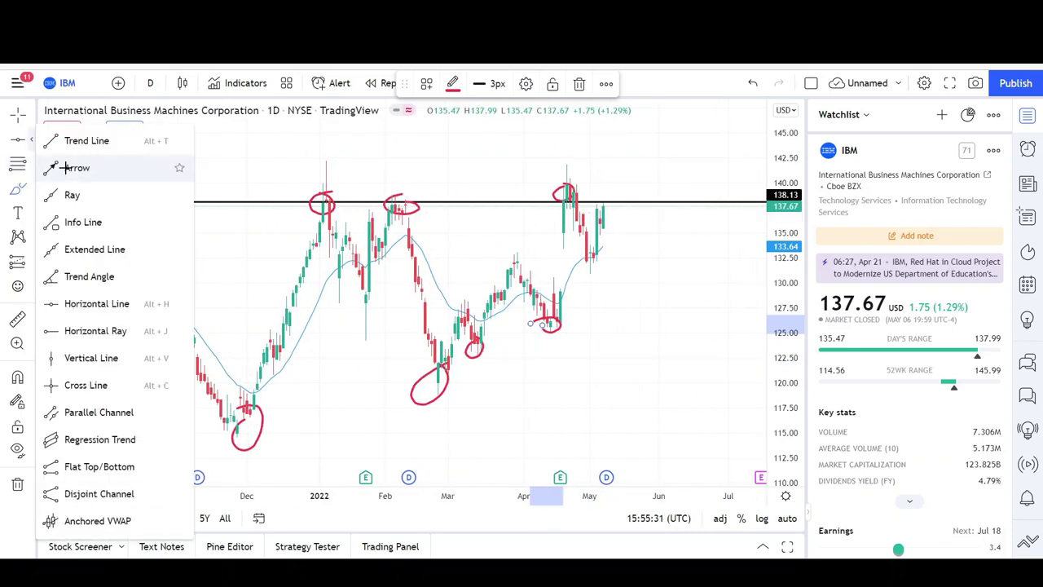
left_click(65, 169)
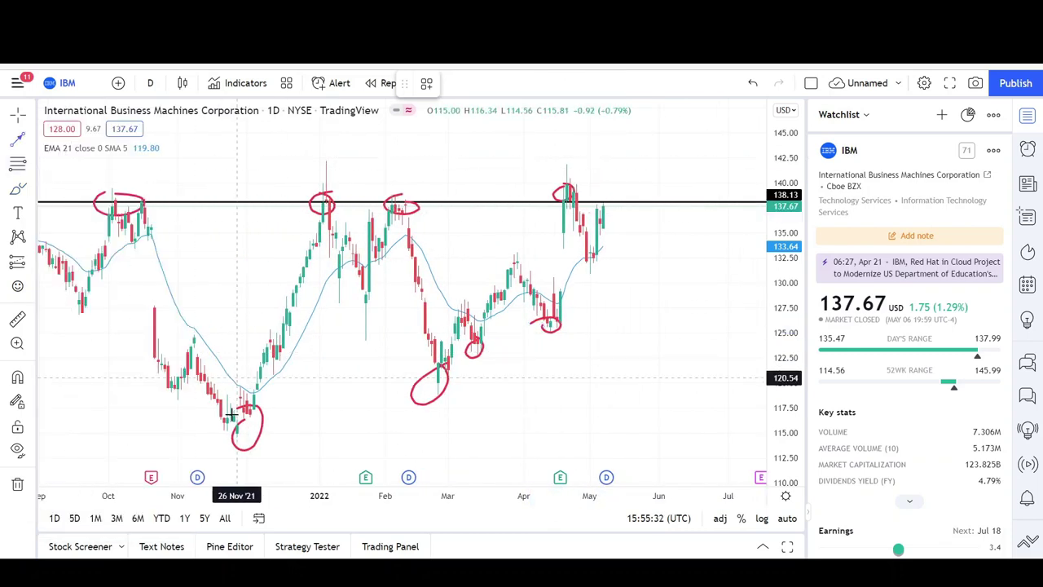
left_click(438, 395)
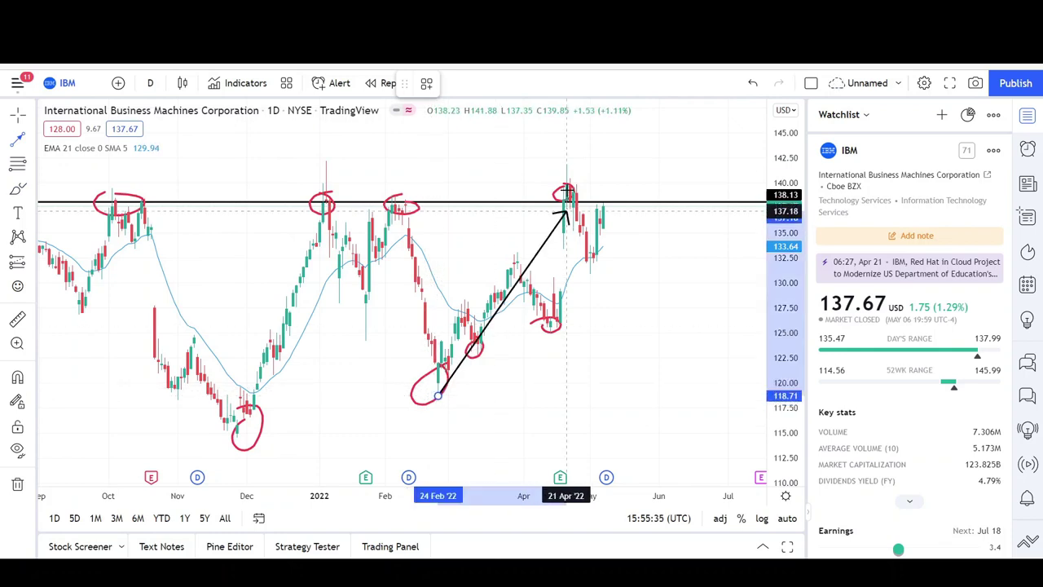
left_click(566, 169)
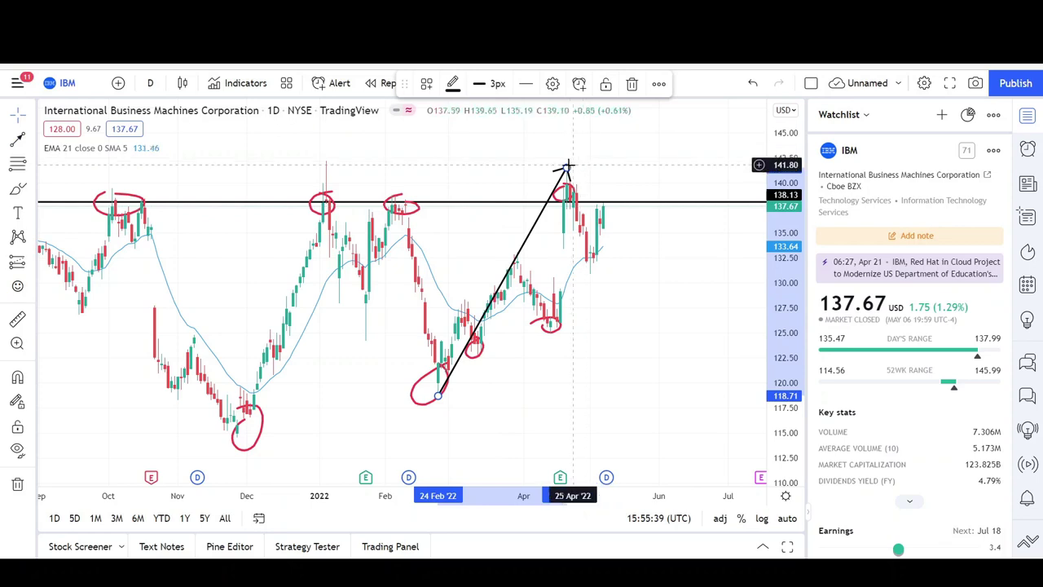
Reposition the arrow to rise from the March 2022 low to about 146
left_click_drag(566, 169, 526, 198)
left_click_drag(503, 255, 304, 293)
left_click_drag(323, 243, 324, 166)
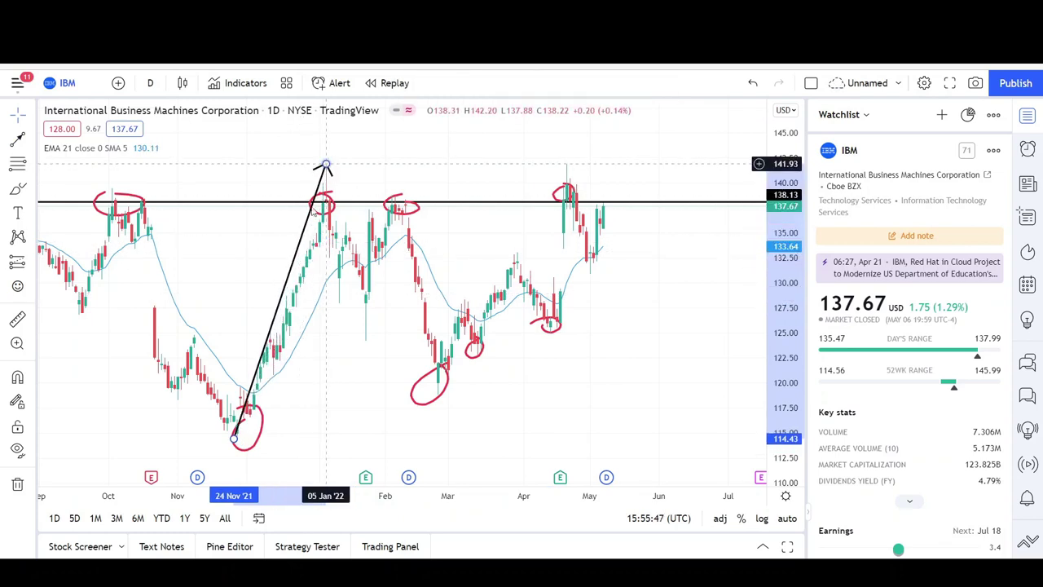
left_click_drag(286, 276, 495, 244)
scroll(538, 285, "down", 4)
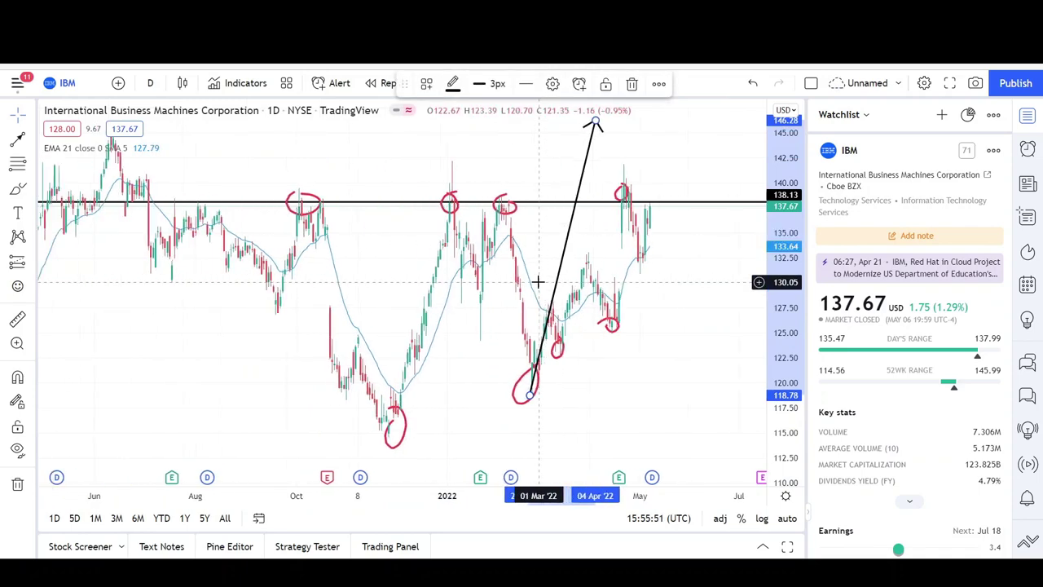
left_click_drag(668, 128, 633, 174)
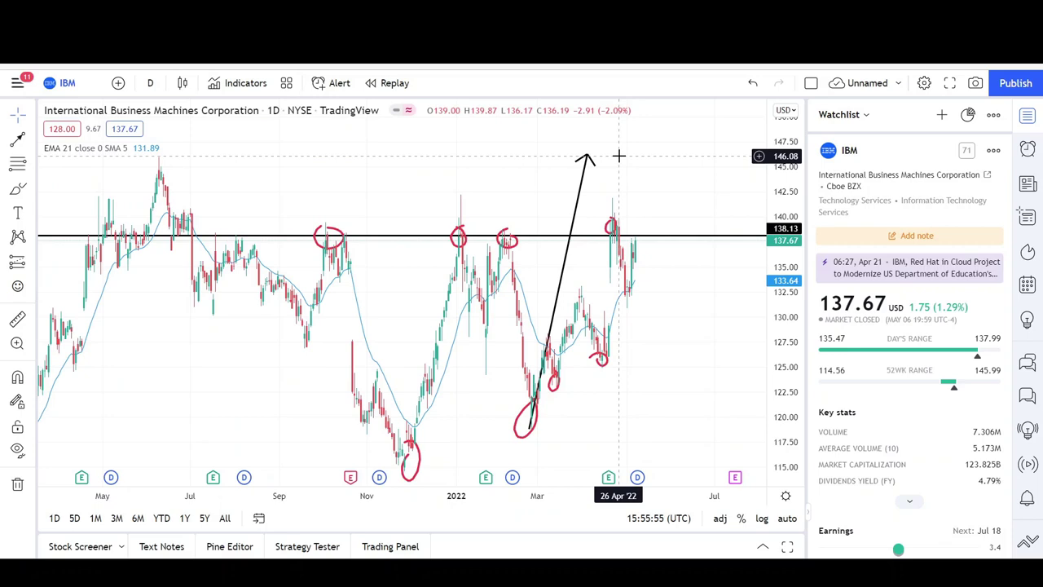
left_click(31, 140)
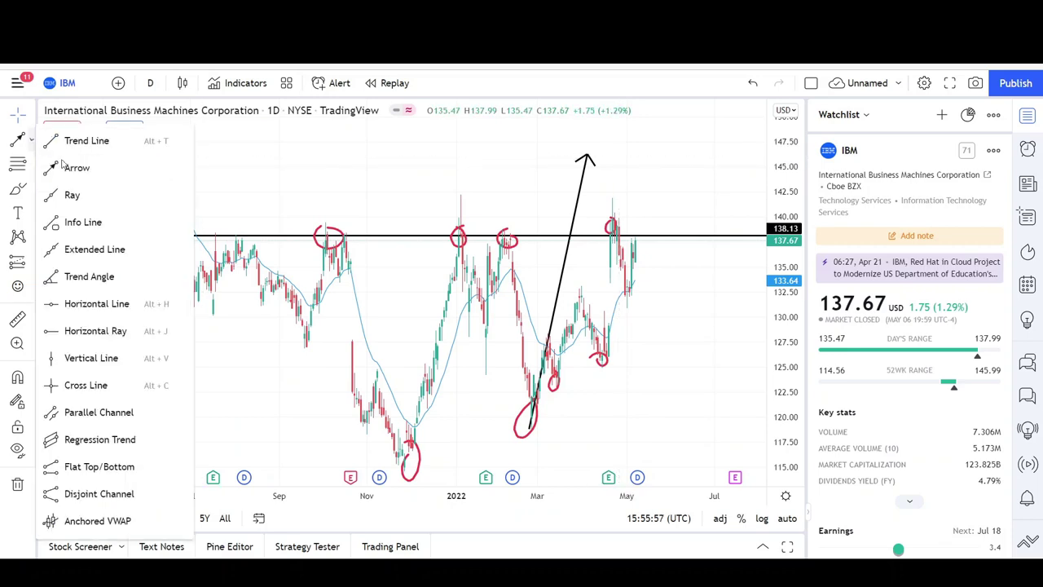
Mark the June 2021 high with a line near 146.21, circle it, and sketch a red upward path
left_click(102, 304)
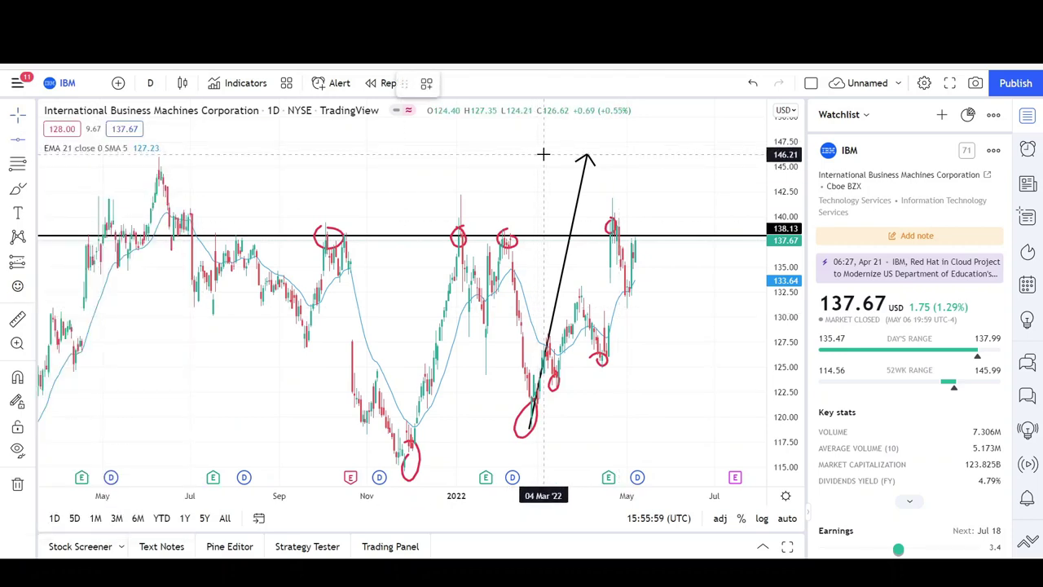
left_click(204, 151)
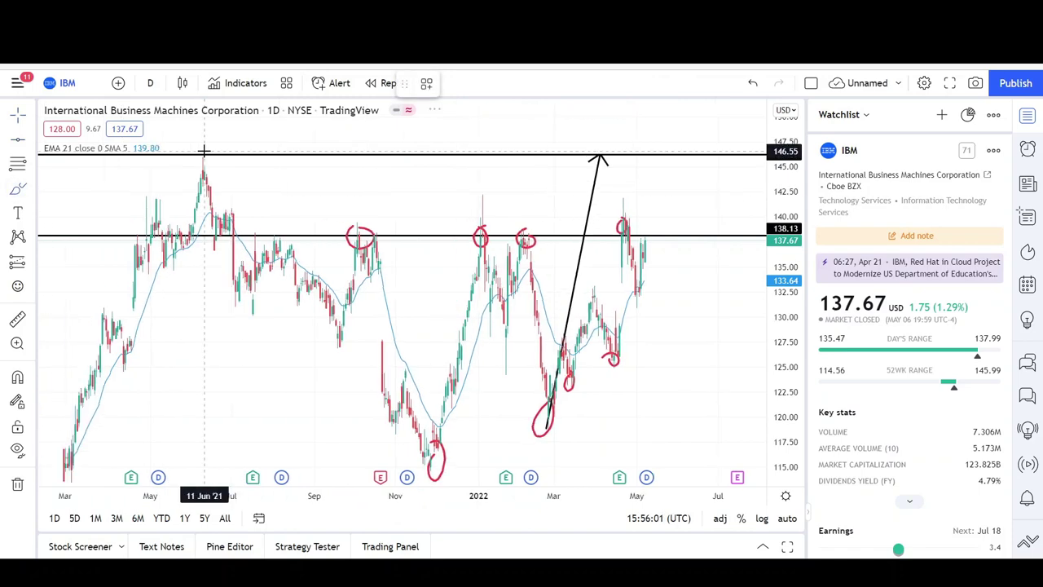
left_click_drag(192, 166, 215, 156)
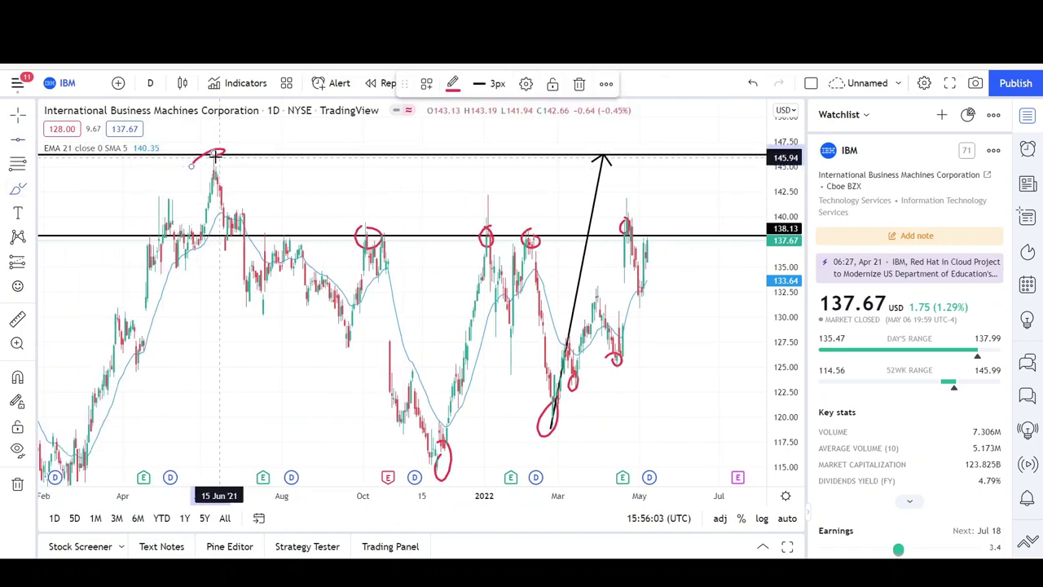
scroll(512, 221, "up", 2)
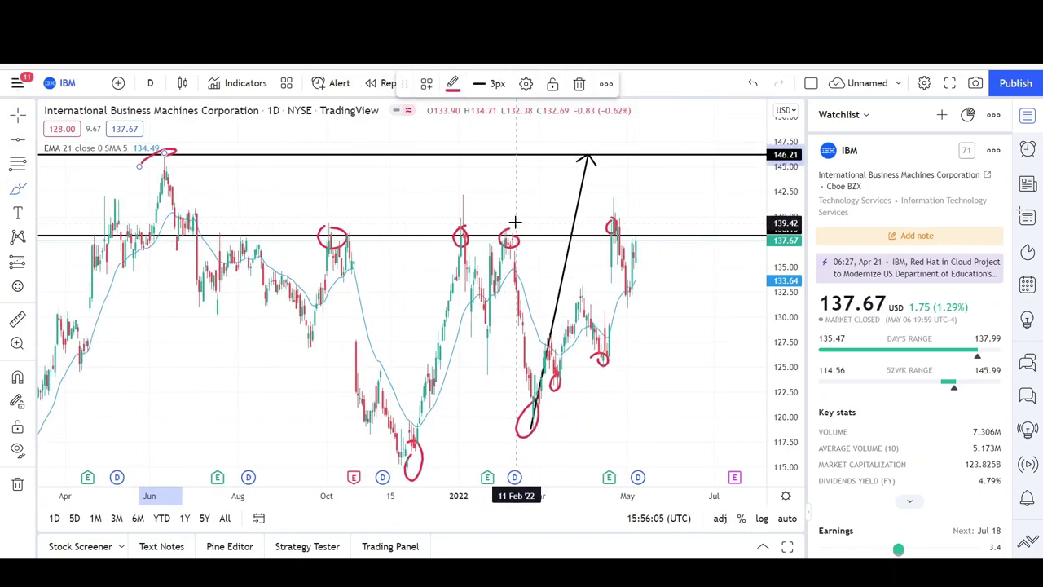
mouse_move(628, 245)
left_mouse_down()
mouse_move(629, 220)
mouse_move(657, 236)
mouse_move(663, 204)
mouse_move(692, 198)
mouse_move(697, 163)
left_mouse_up()
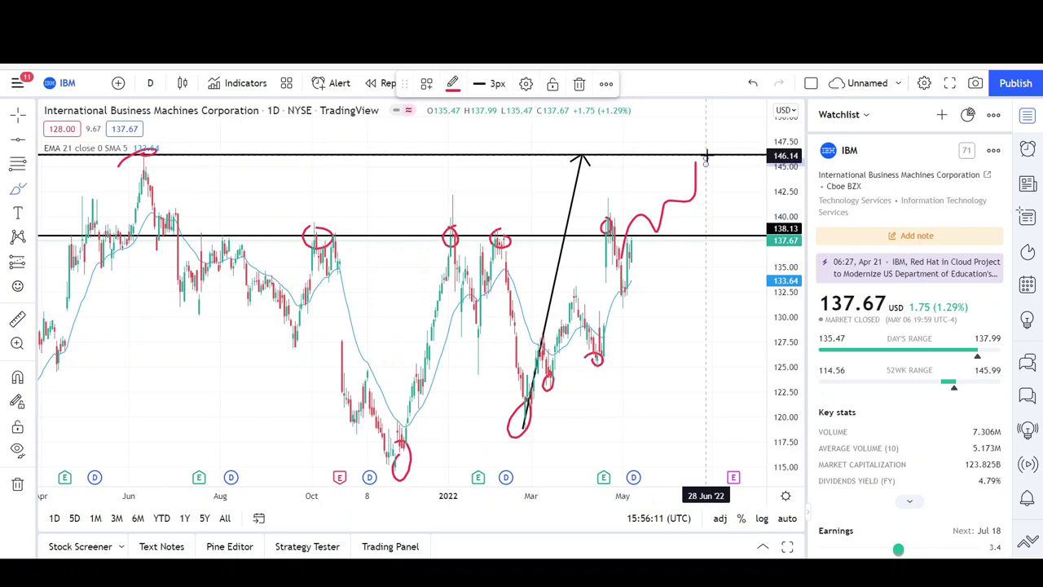
Sketch a red downward price path, then delete it again
scroll(594, 279, "up", 3)
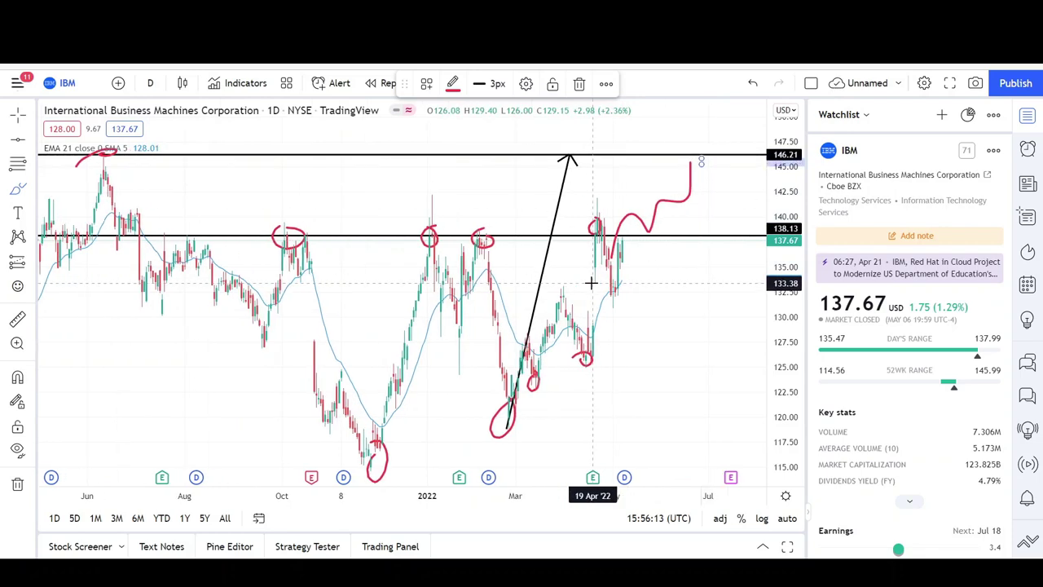
scroll(592, 283, "up", 2)
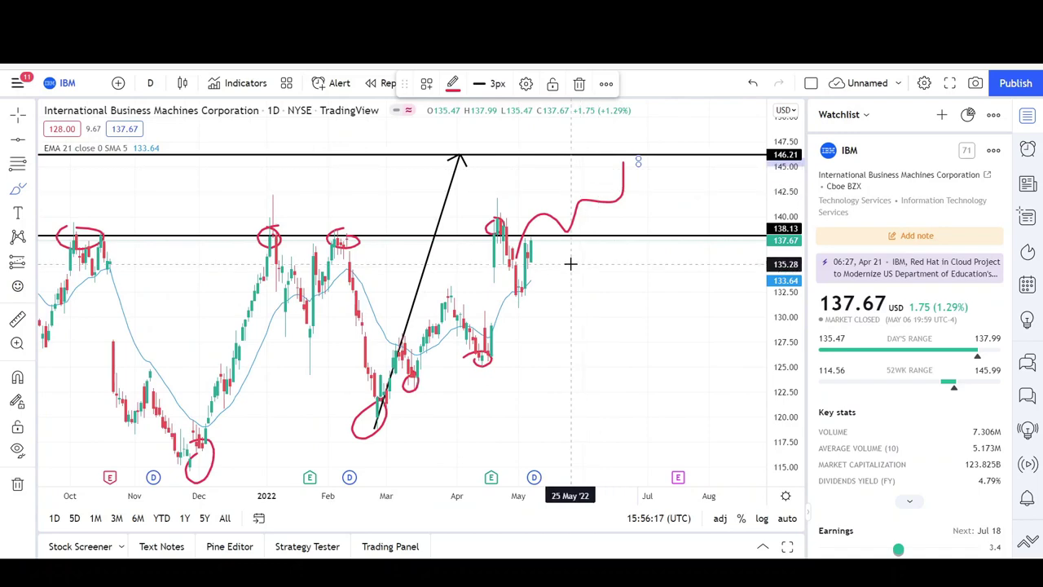
scroll(573, 264, "down", 3)
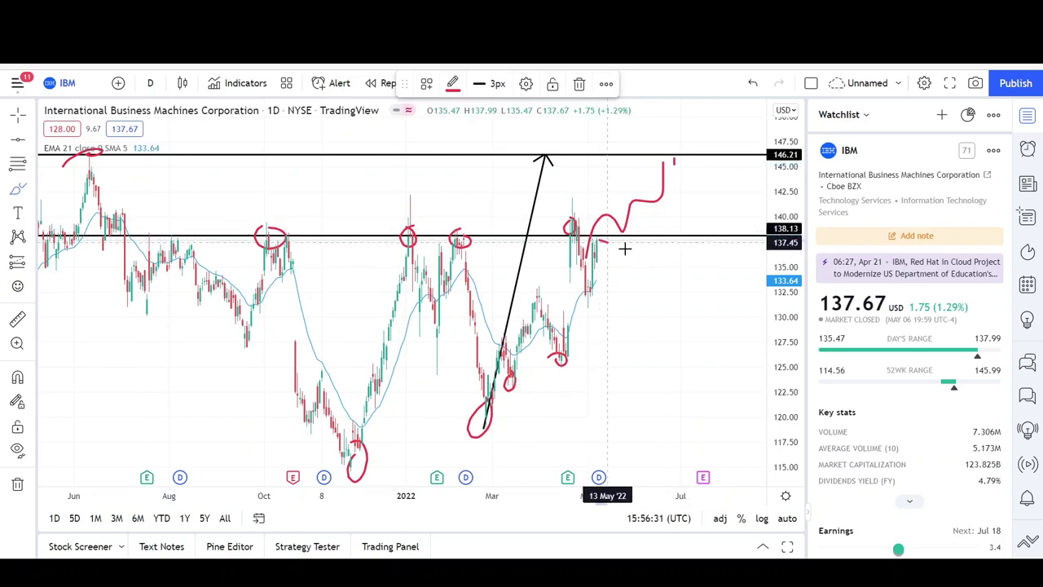
mouse_move(625, 248)
left_mouse_down()
mouse_move(687, 331)
mouse_move(707, 400)
left_mouse_up()
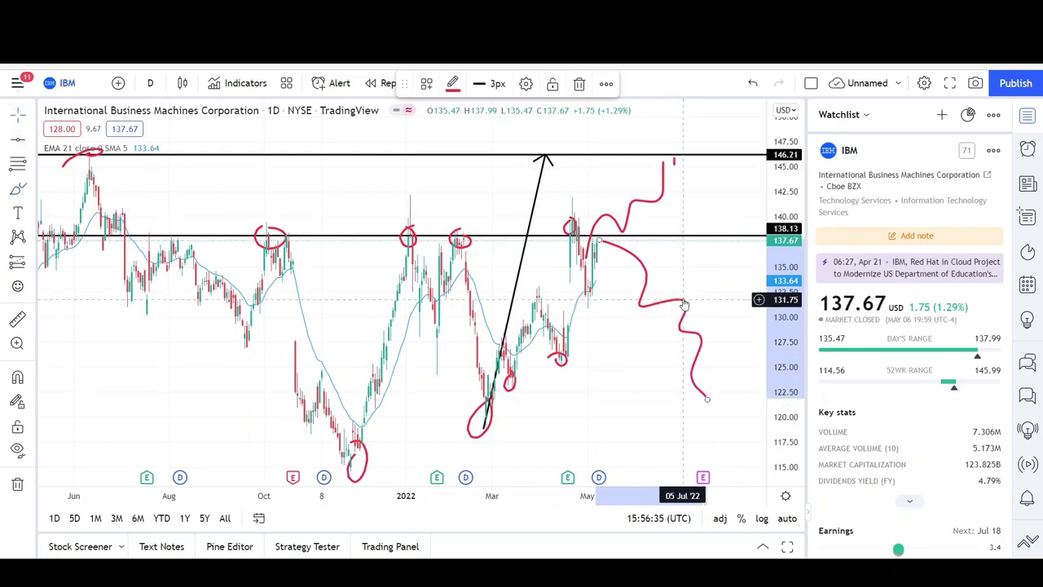
key("Delete")
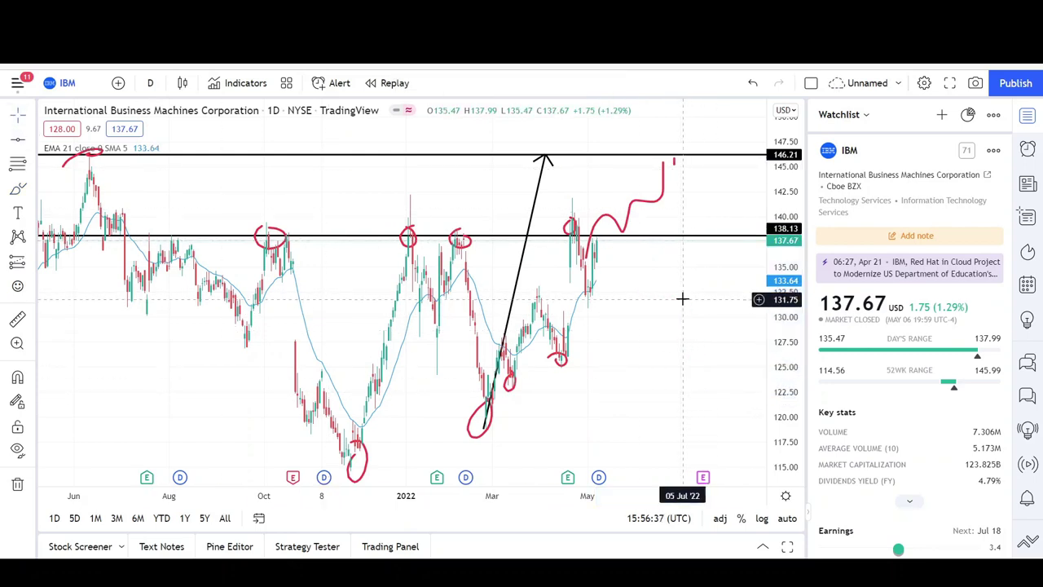
scroll(617, 326, "down", 1)
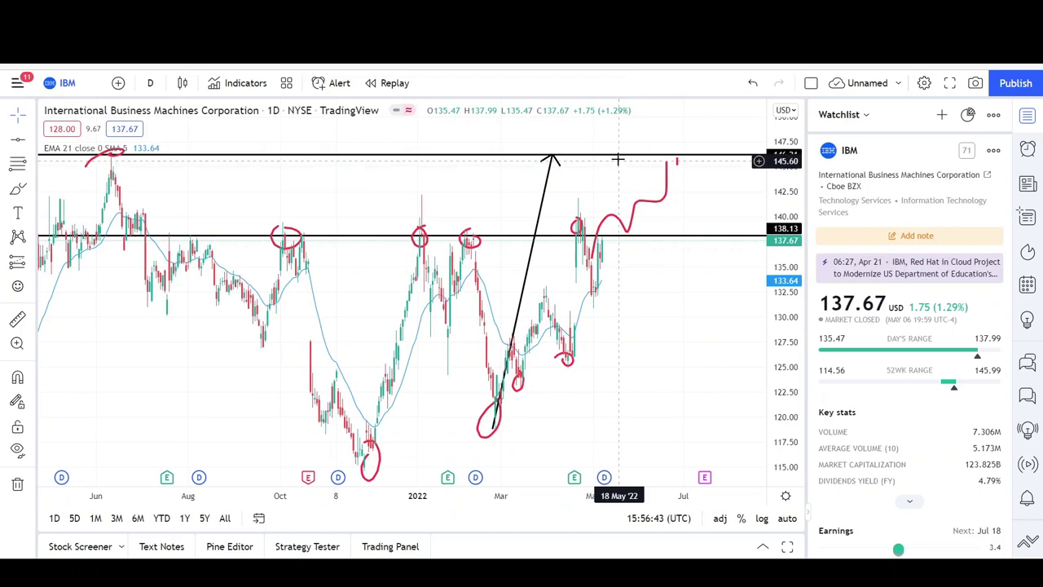
scroll(606, 250, "up", 3)
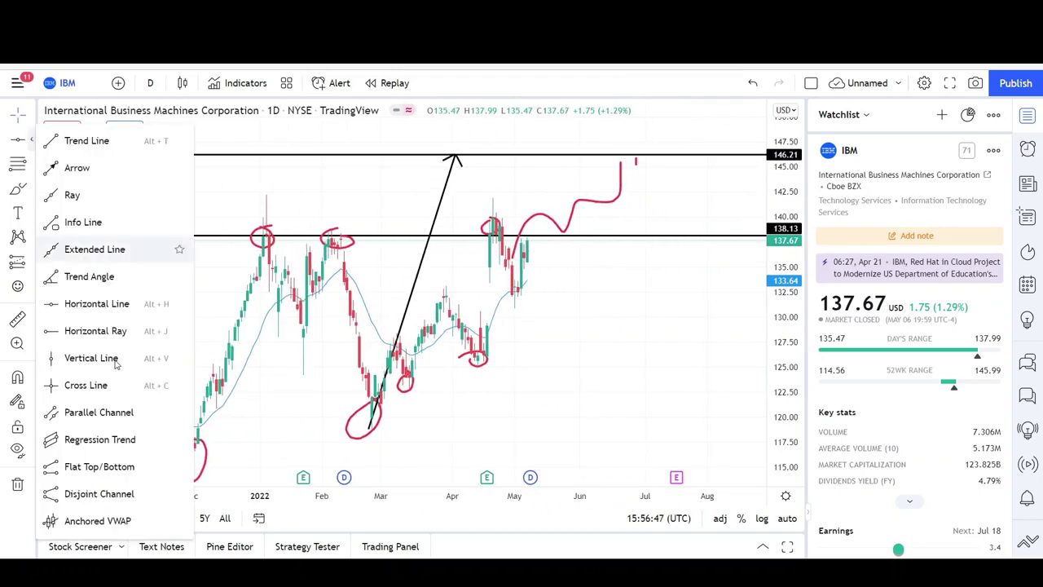
Draw a rising parallel channel from the late-February 2022 low out toward August
left_click(99, 413)
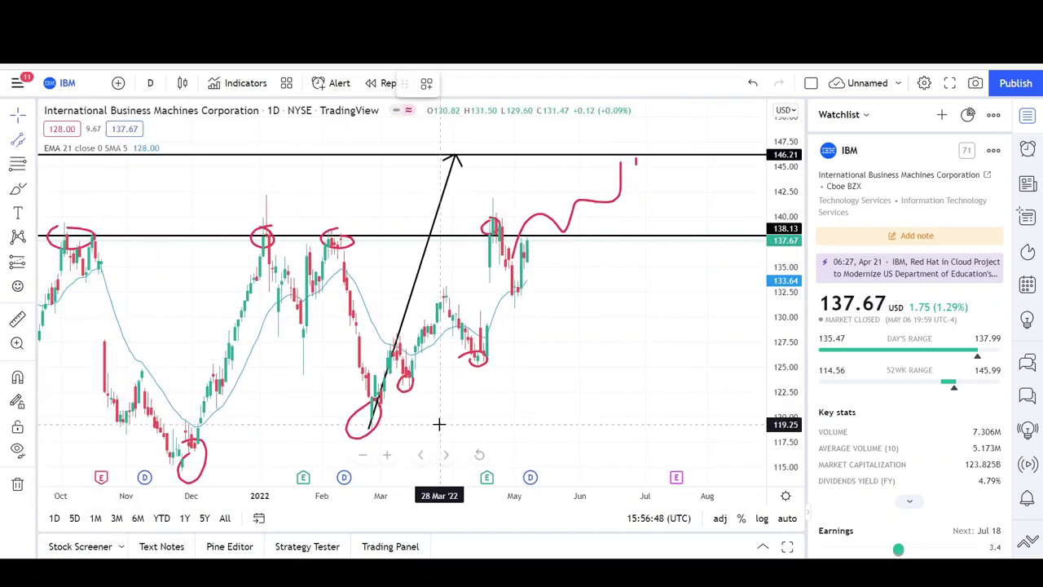
left_click(368, 426)
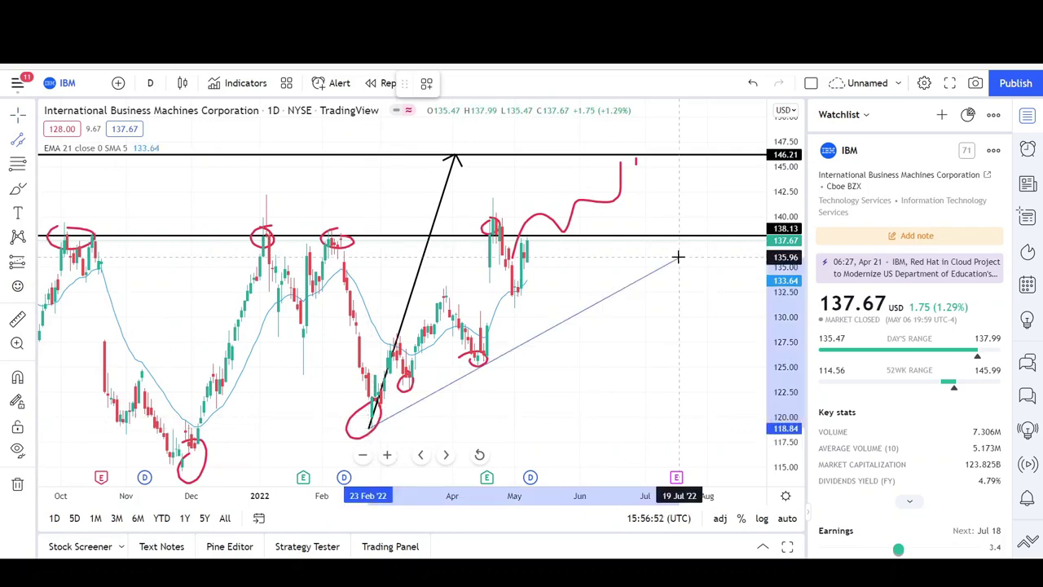
left_click(710, 218)
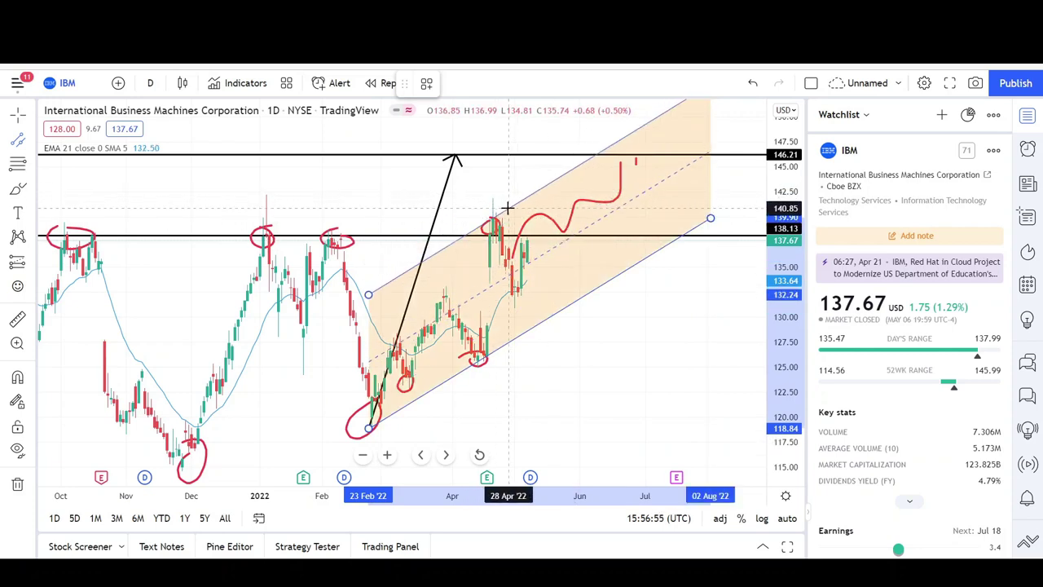
left_click(506, 209)
left_click(605, 344)
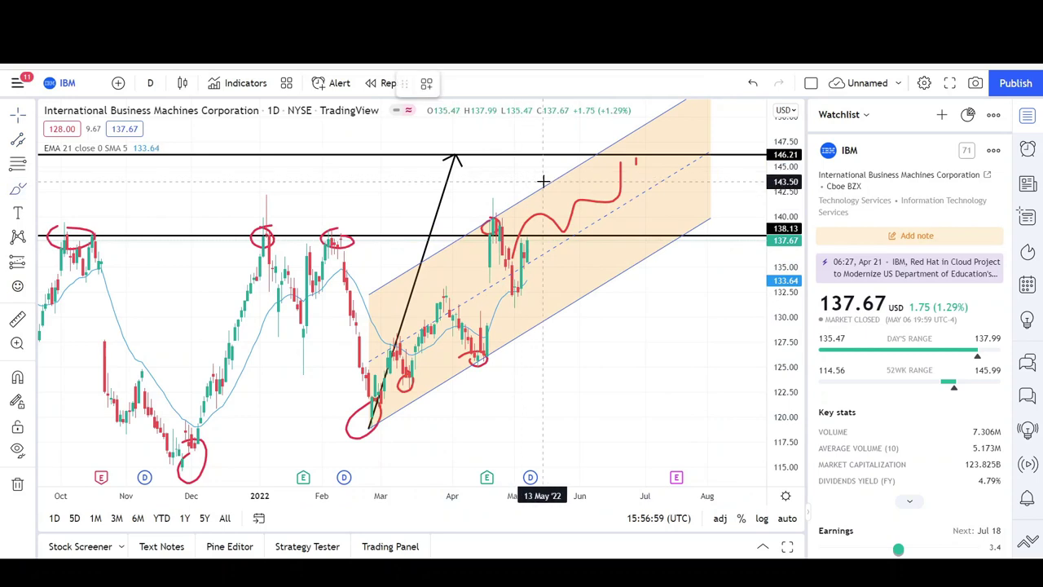
Circle a spot on the channel's upper edge and sketch a red path from 138.13 down to about 122.5
left_click_drag(543, 180, 545, 181)
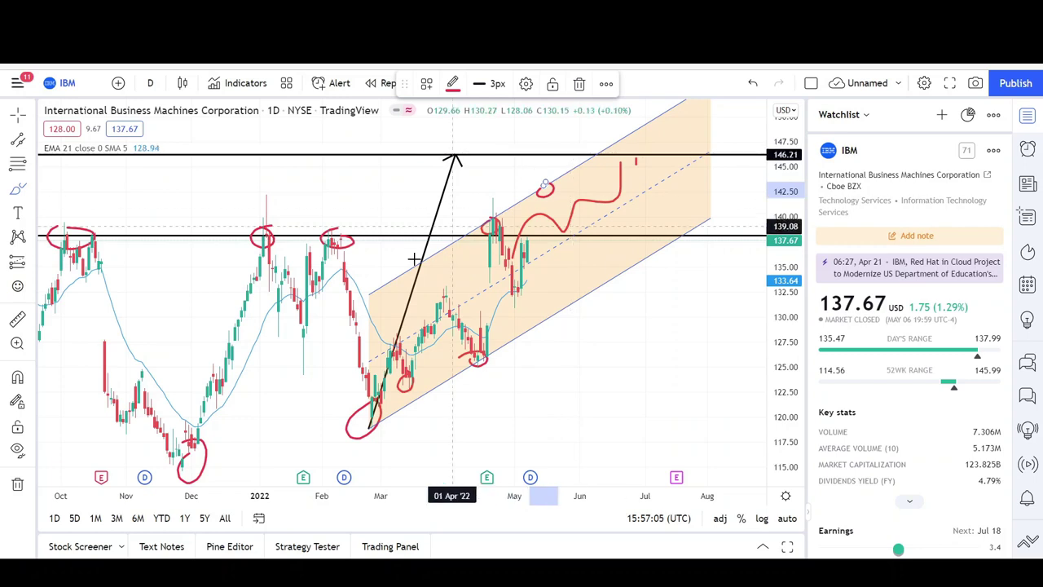
scroll(410, 279, "down", 2)
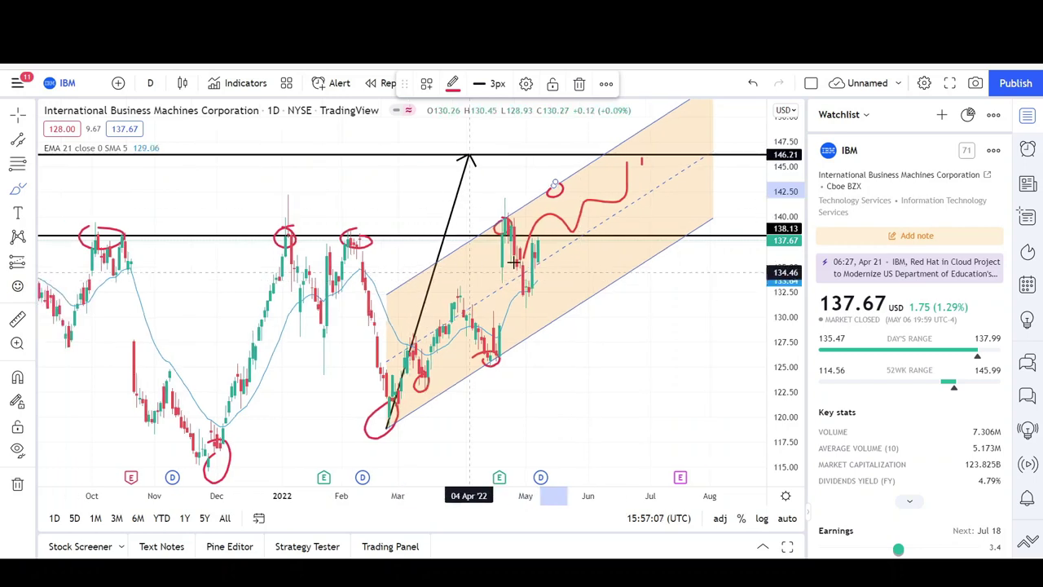
scroll(517, 261, "down", 2)
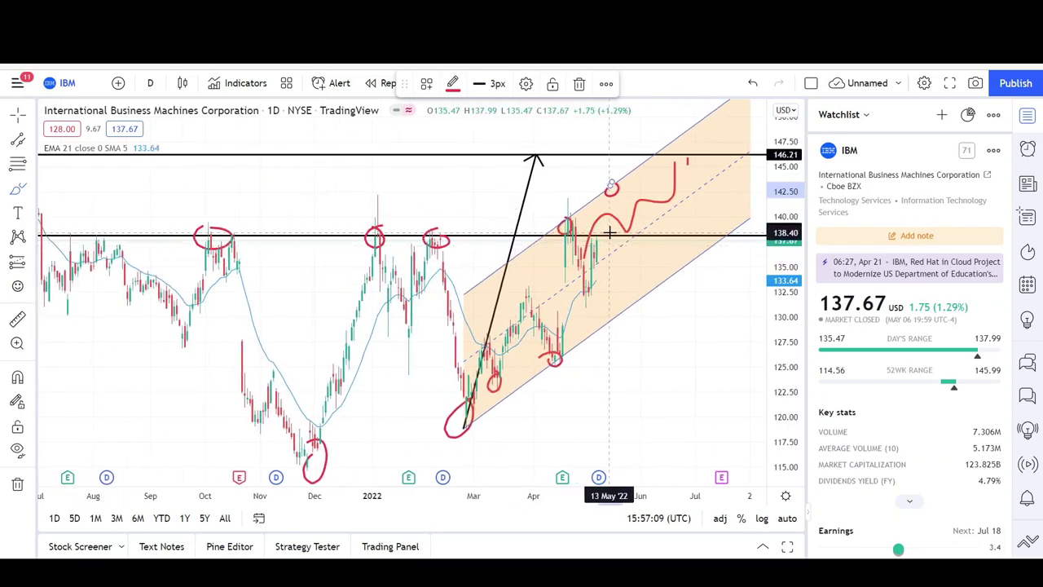
scroll(609, 234, "down", 2)
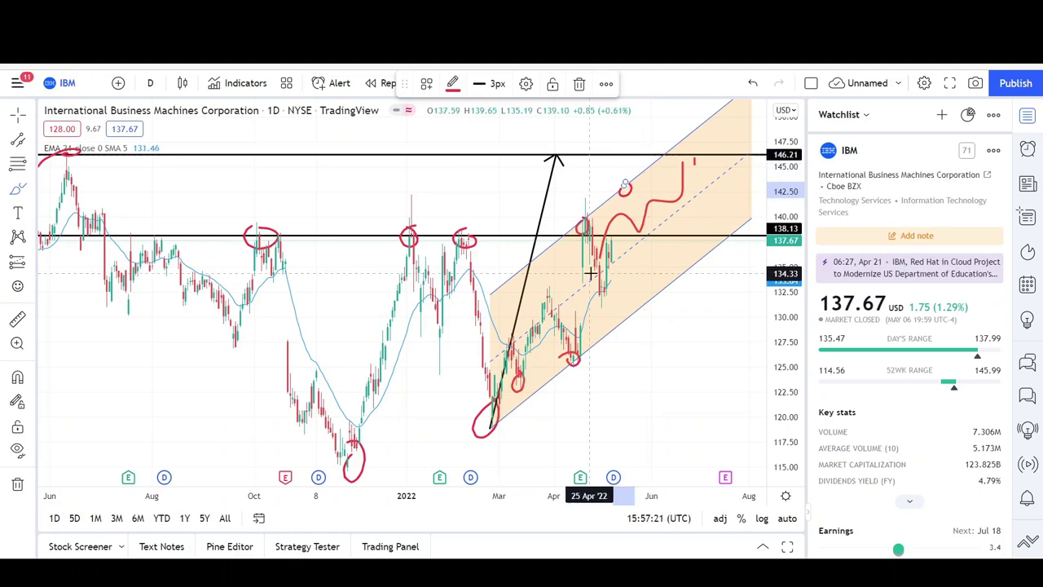
scroll(588, 271, "up", 4)
scroll(569, 312, "down", 2)
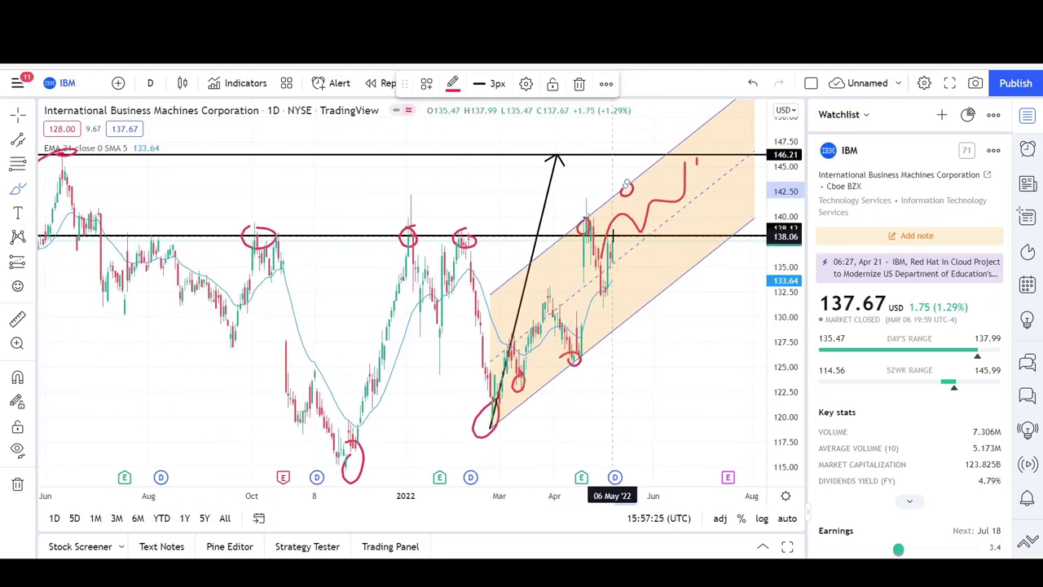
mouse_move(614, 240)
left_mouse_down()
mouse_move(651, 233)
mouse_move(698, 343)
mouse_move(701, 396)
left_mouse_up()
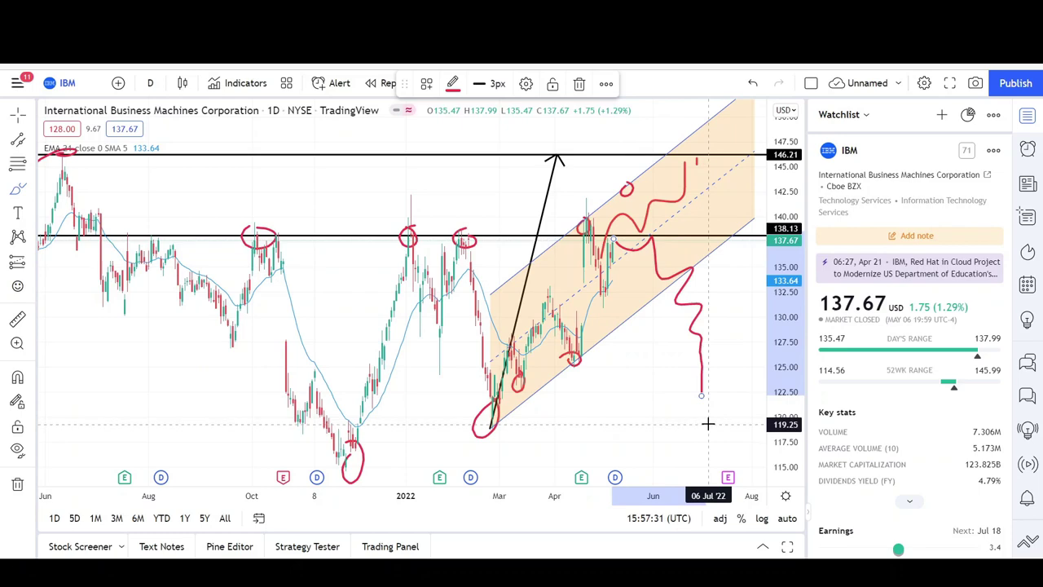
scroll(649, 368, "up", 3)
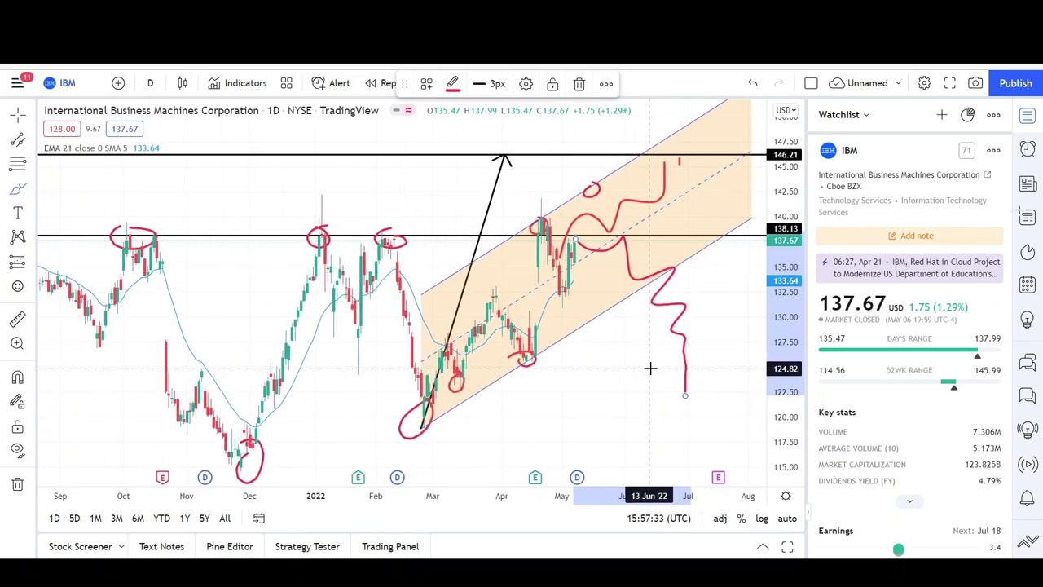
scroll(651, 369, "down", 2)
scroll(650, 369, "down", 4)
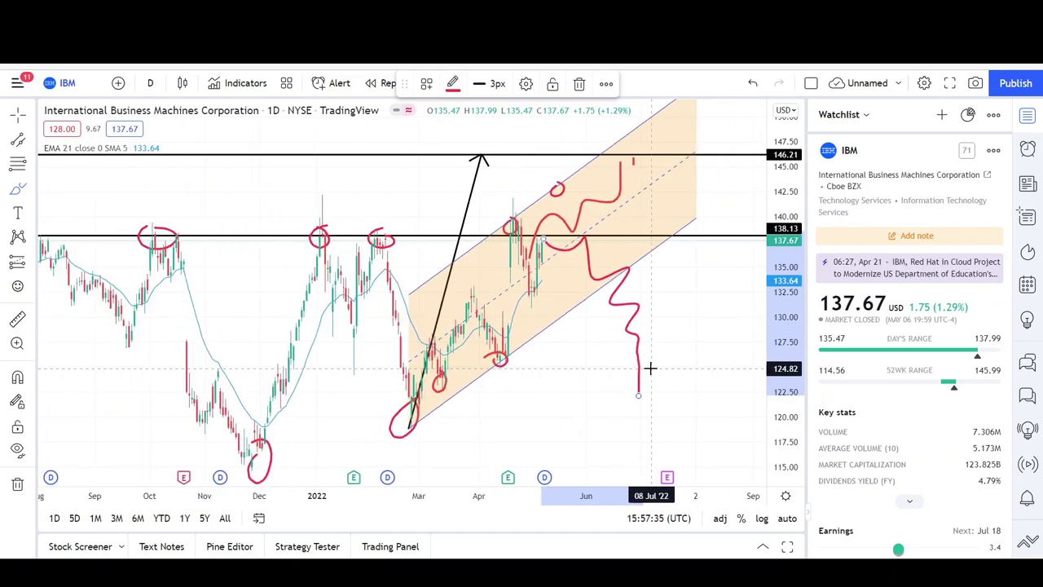
scroll(436, 315, "down", 3)
scroll(434, 314, "down", 3)
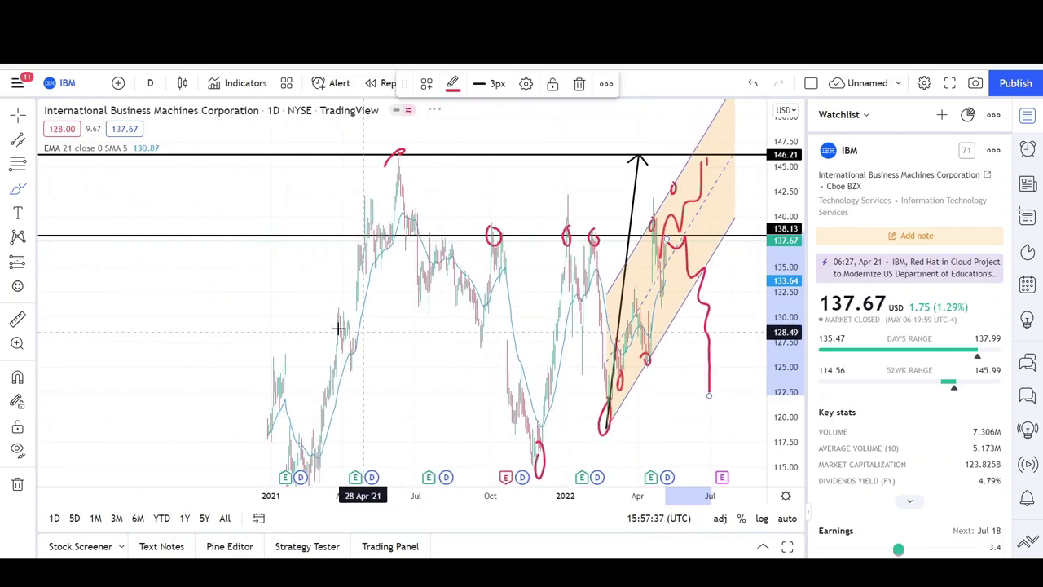
scroll(355, 310, "up", 4)
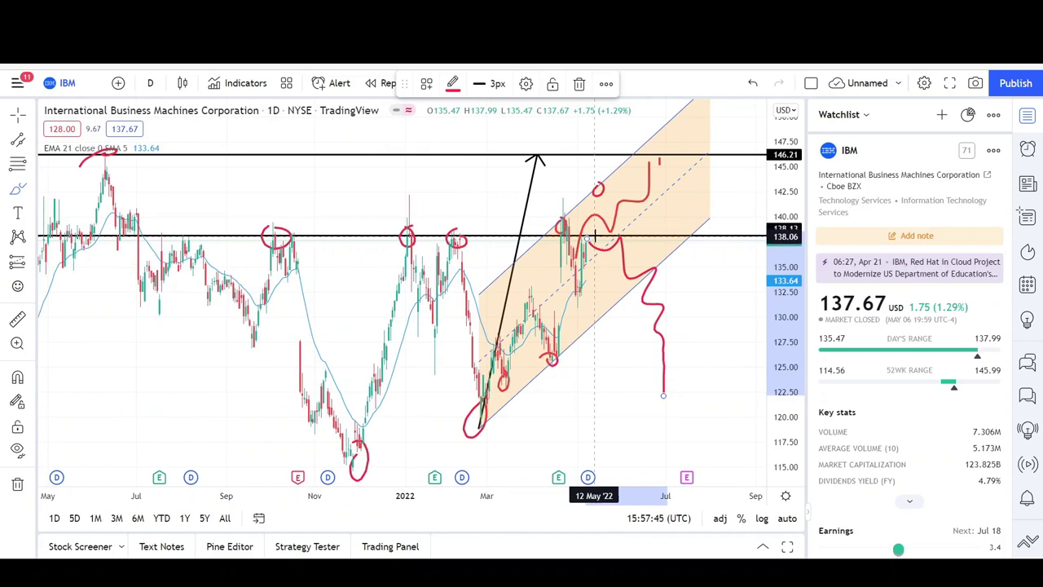
scroll(577, 236, "up", 2)
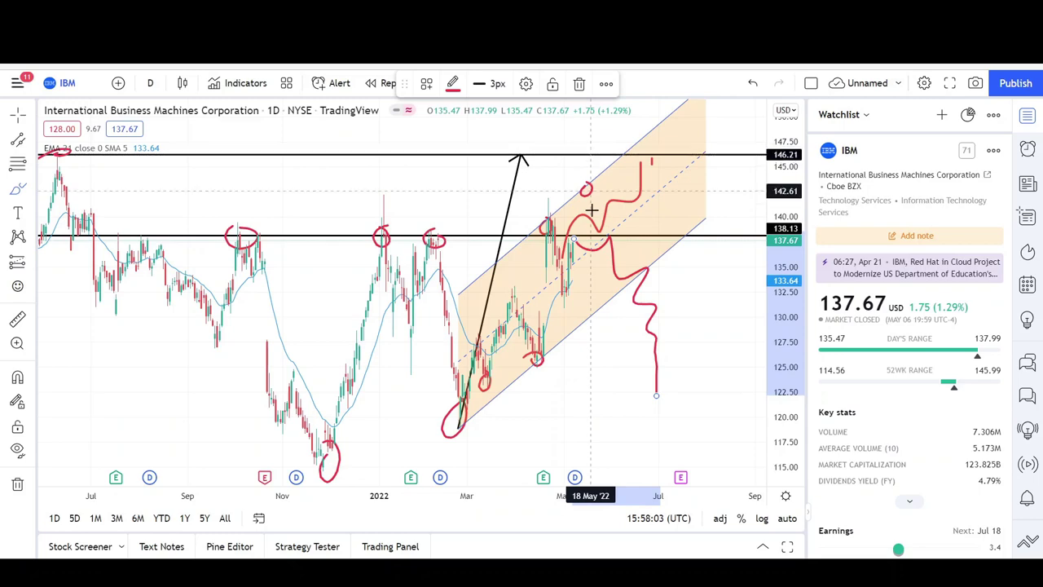
scroll(587, 279, "up", 4)
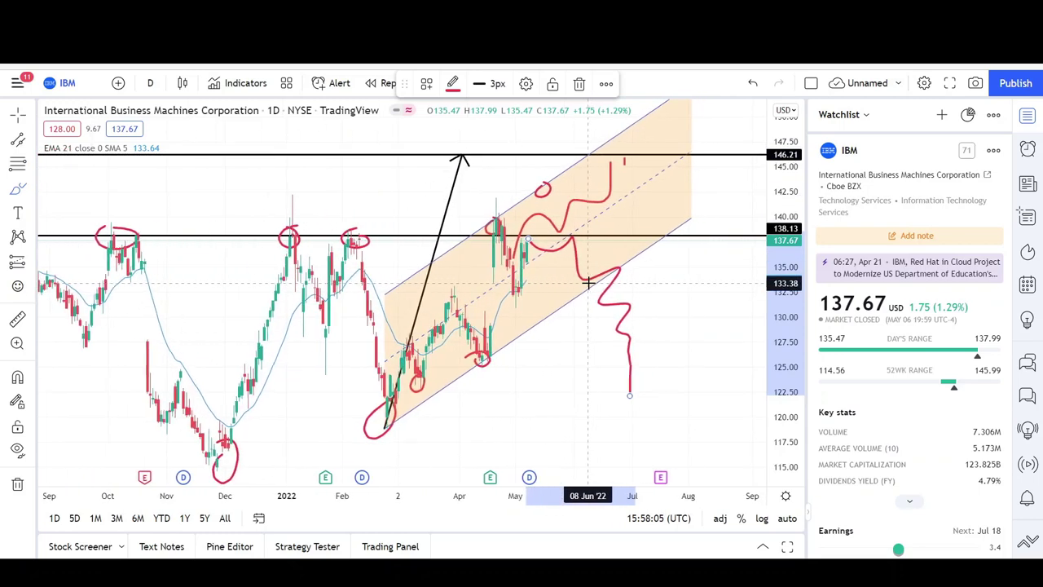
scroll(510, 282, "down", 3)
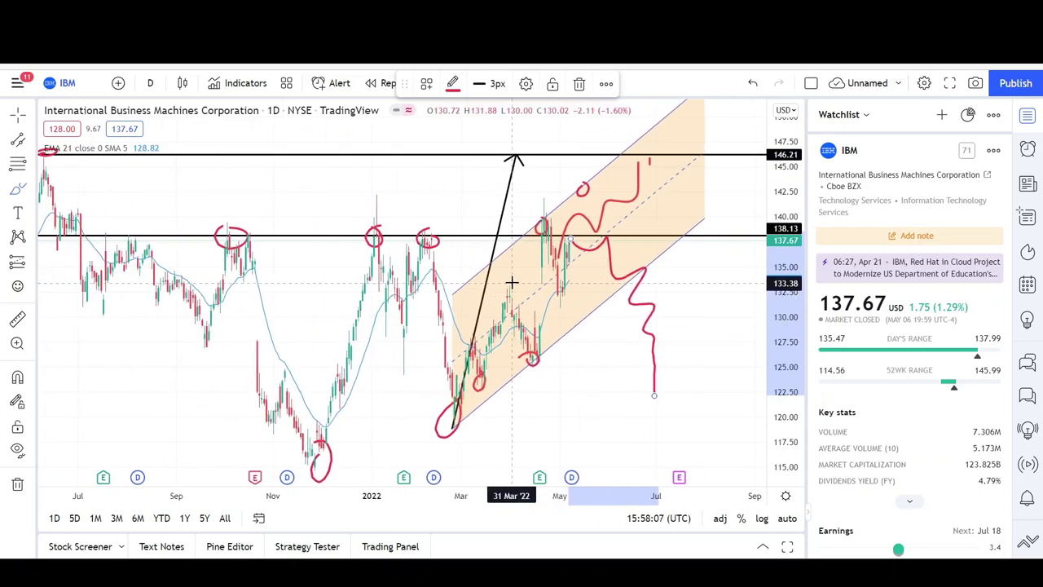
scroll(511, 281, "up", 3)
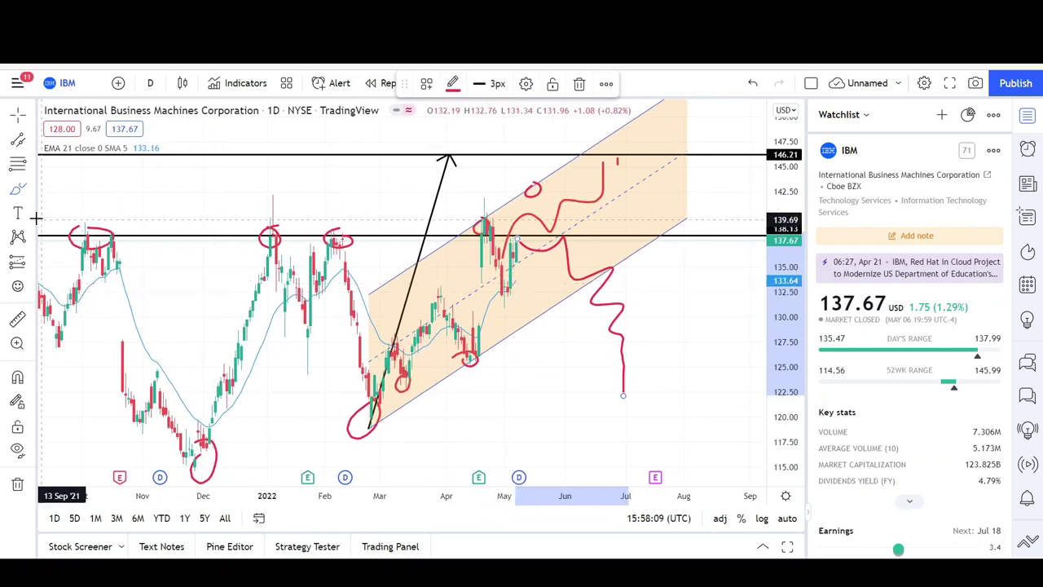
Draw a red stroke toward the April 2022 peak and circle the early-May pullback candles
left_click(26, 192)
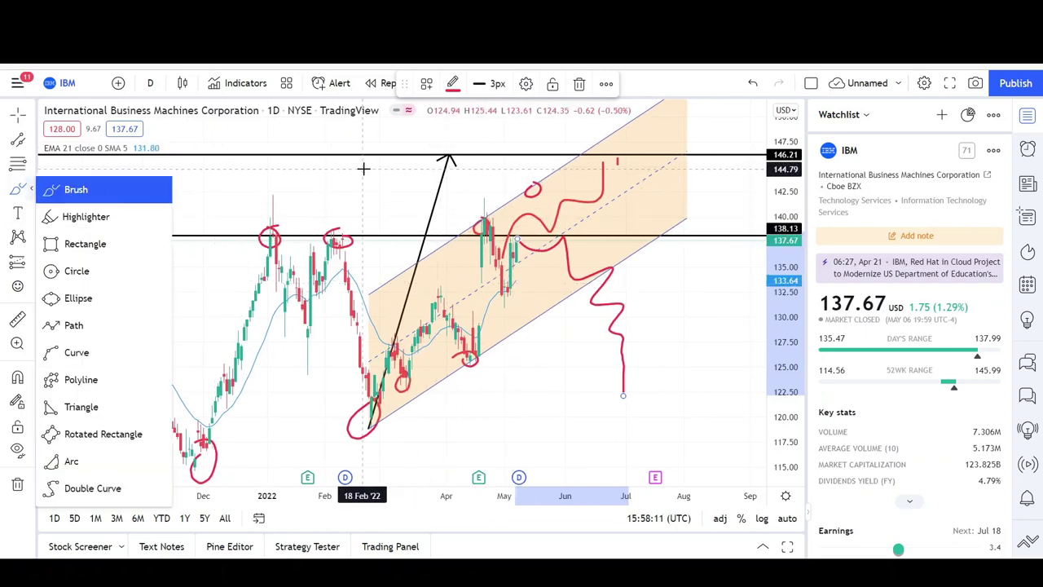
left_click_drag(366, 171, 485, 224)
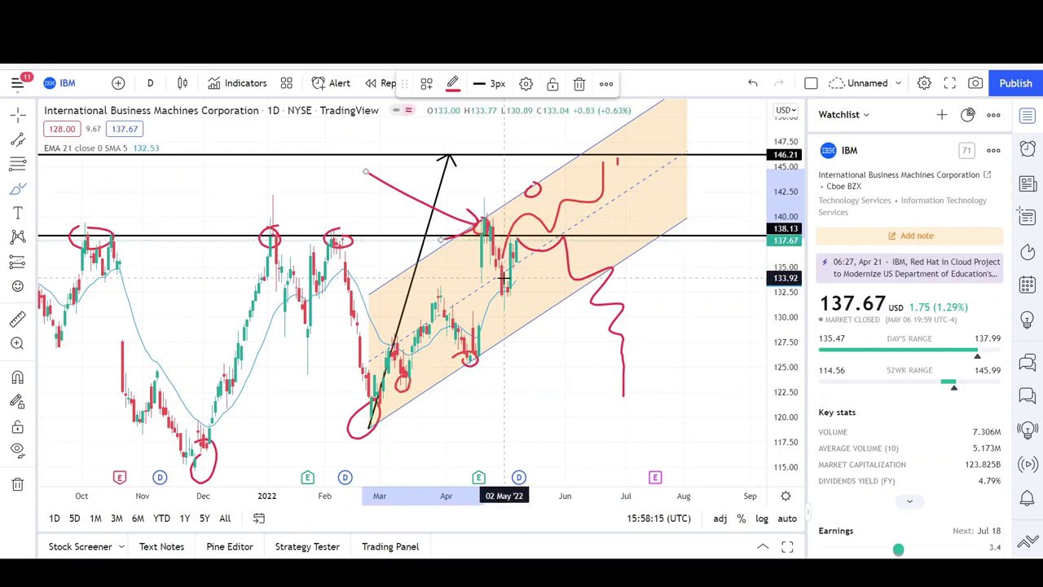
mouse_move(506, 277)
left_mouse_down()
mouse_move(530, 285)
mouse_move(506, 279)
left_mouse_up()
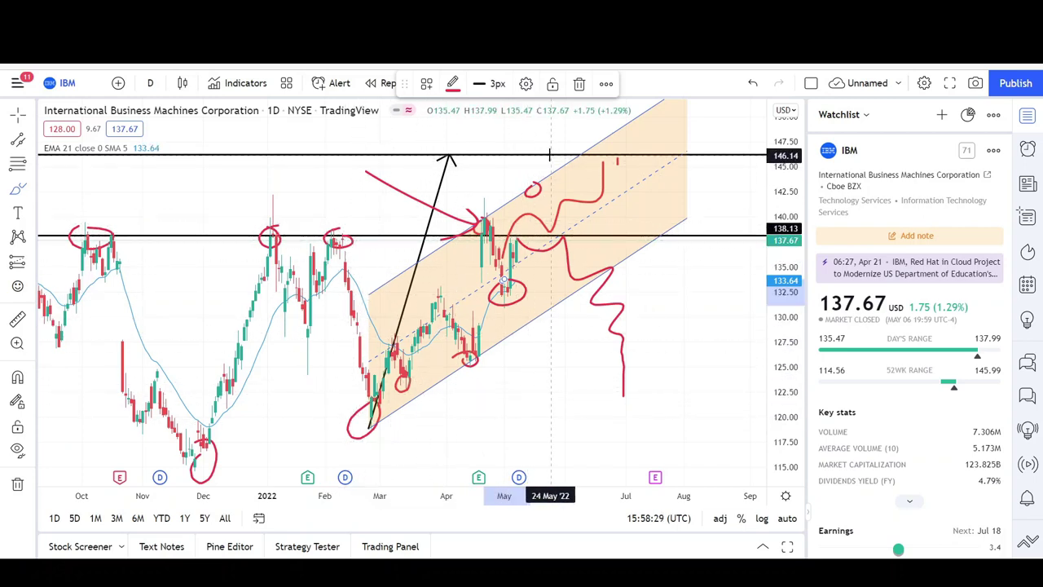
scroll(550, 155, "down", 5)
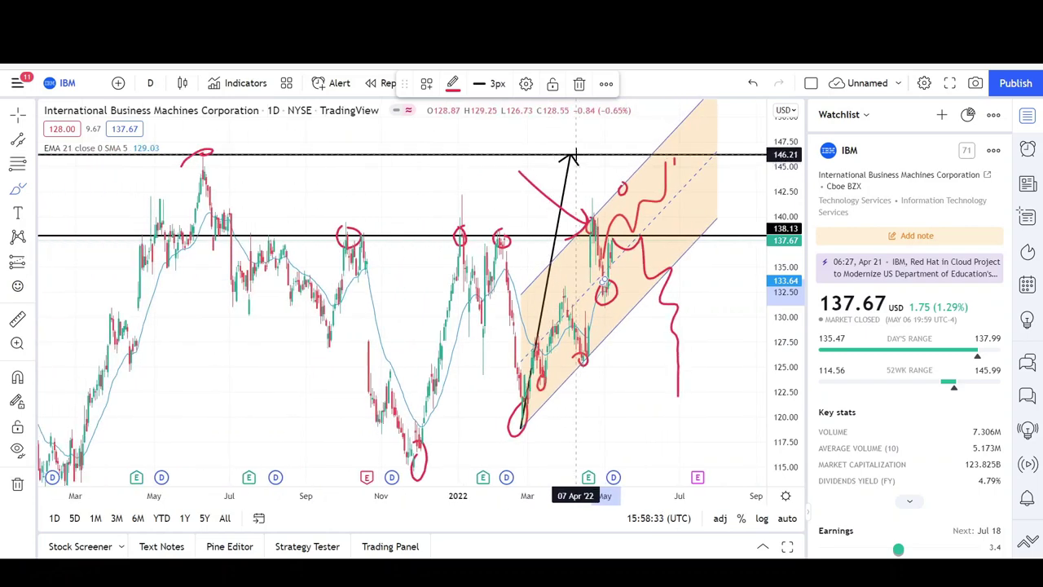
scroll(556, 237, "up", 5)
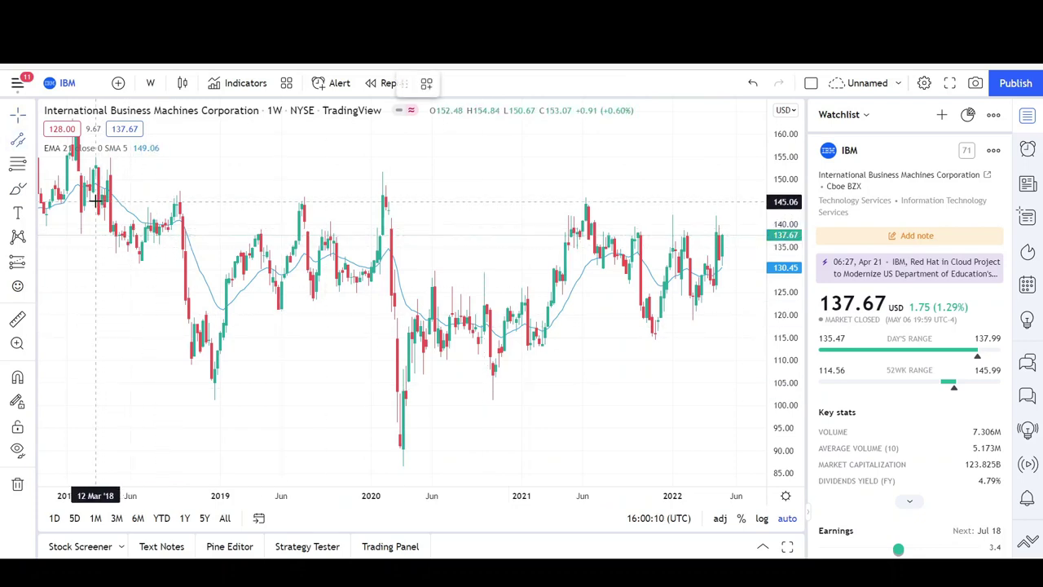
Draw a flat channel from 145.06 down to 104.96 spanning 2018 to mid-2022
left_click_drag(189, 197, 744, 202)
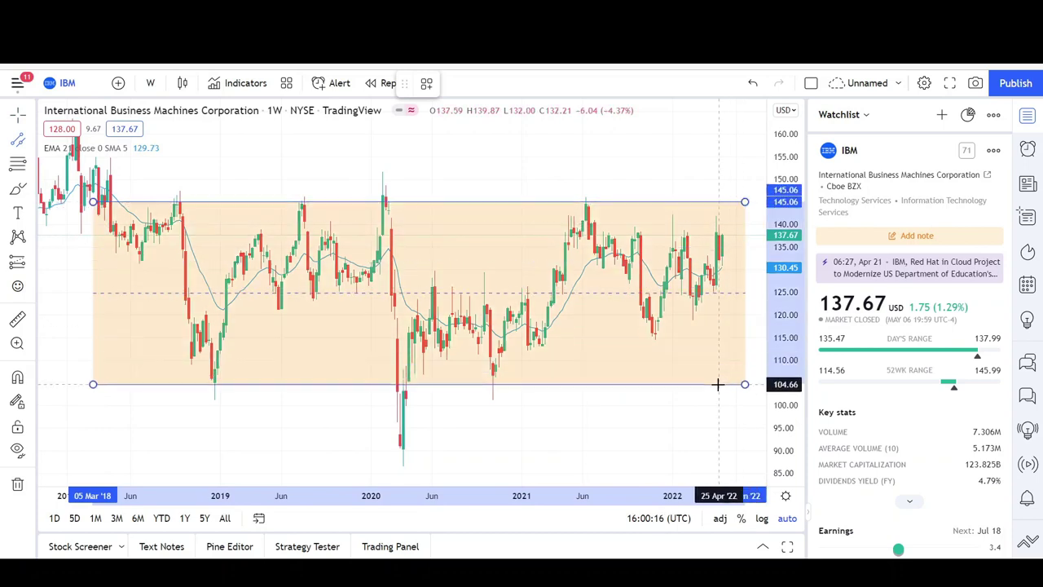
left_click(714, 382)
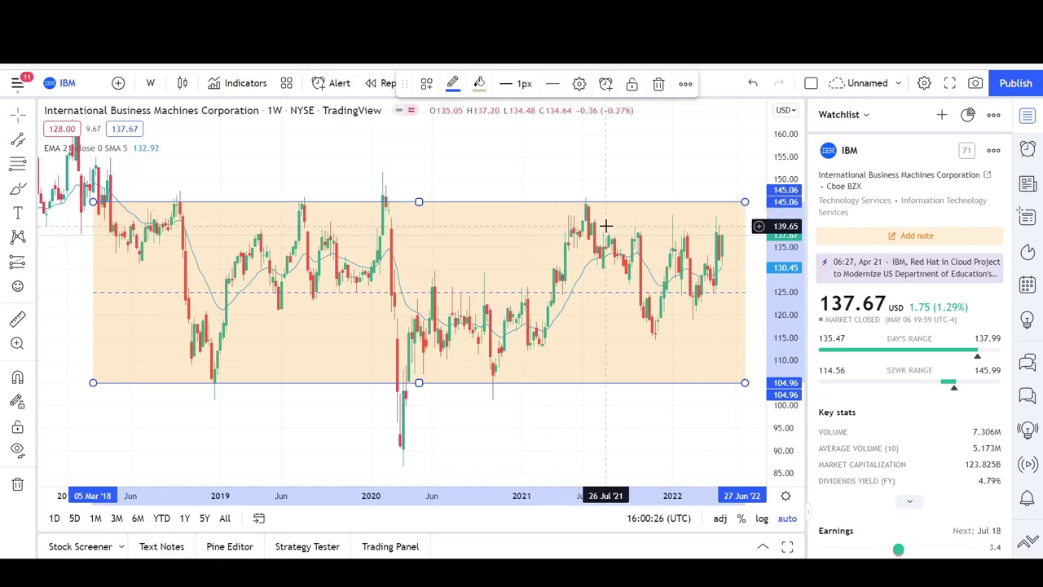
scroll(635, 234, "up", 3)
scroll(637, 234, "up", 2)
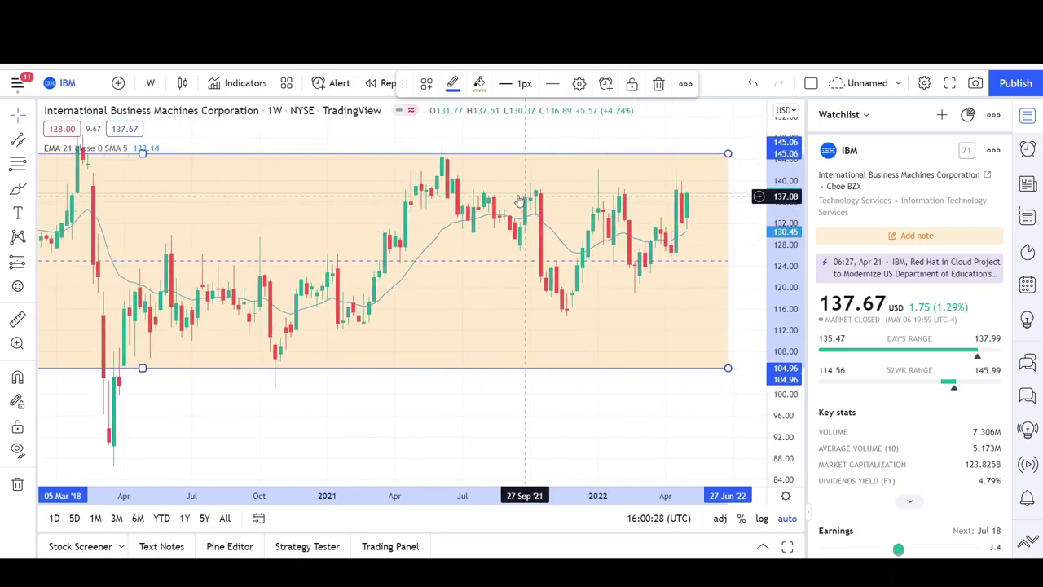
Draw a black trend line at about 138 from the July 2021 high to June 2022
left_click(32, 141)
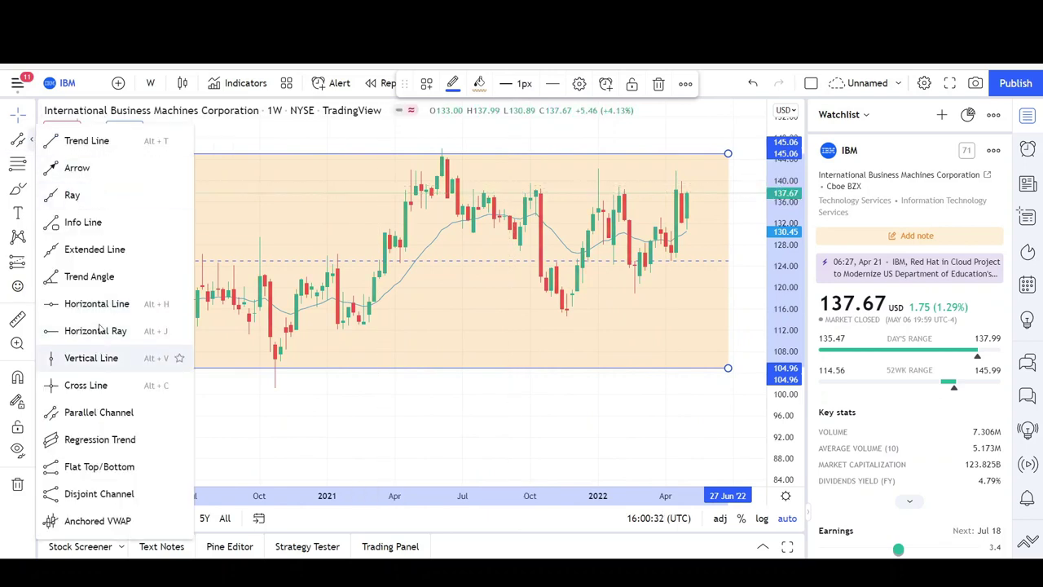
left_click(100, 148)
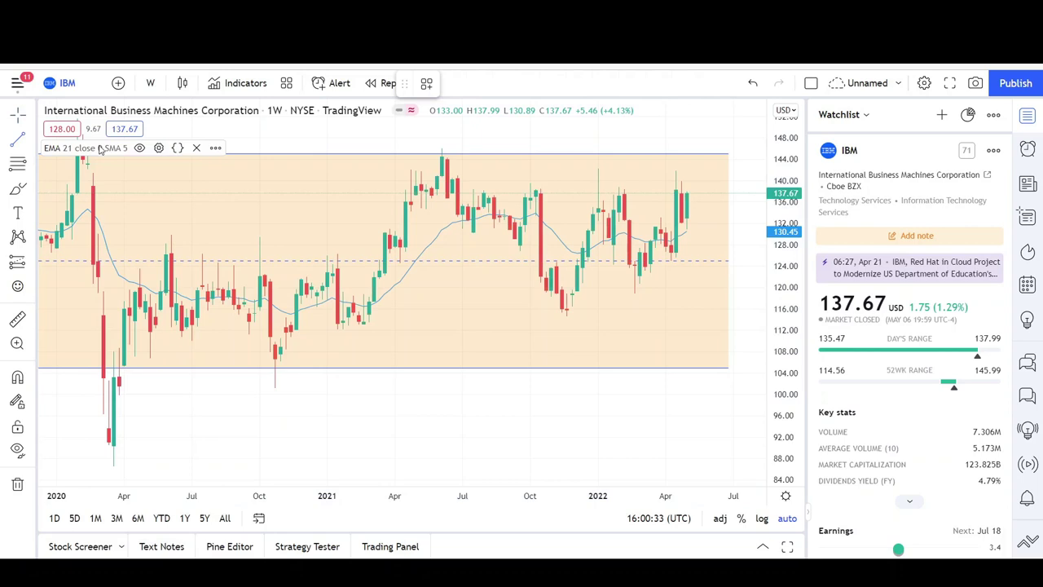
left_click(462, 191)
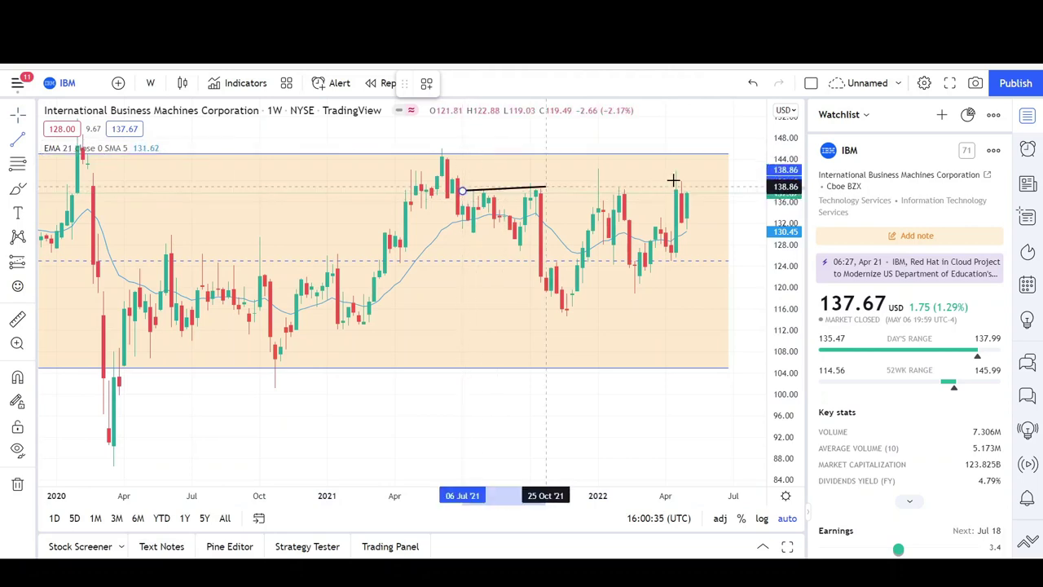
left_click(728, 193)
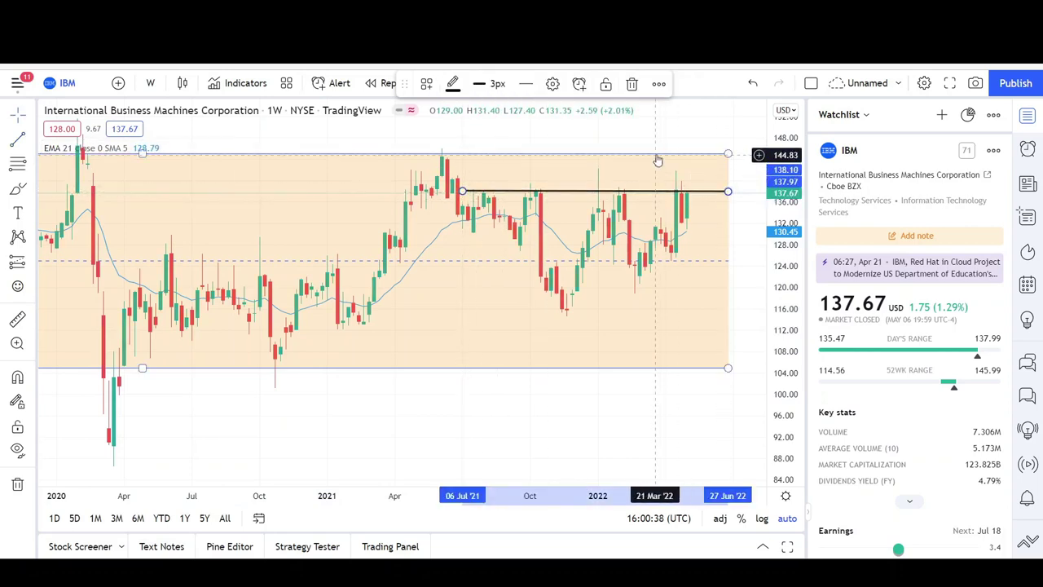
scroll(631, 303, "down", 5)
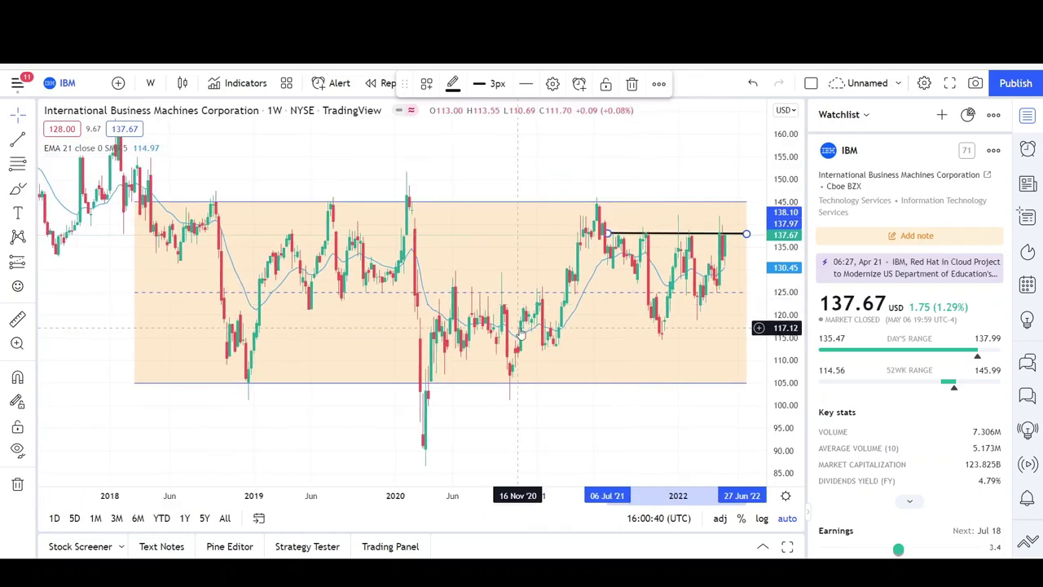
Circle the early-2020 peak and the March 2020 crash low in red with the brush
mouse_move(47, 156)
left_click(17, 187)
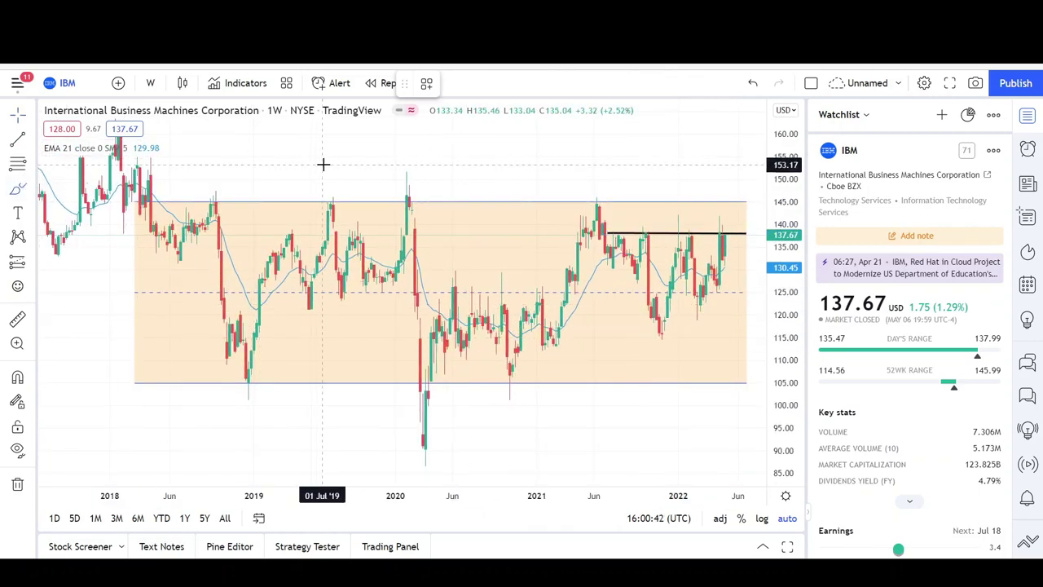
left_click_drag(405, 171, 402, 176)
mouse_move(424, 422)
left_mouse_down()
mouse_move(410, 460)
mouse_move(426, 421)
left_mouse_up()
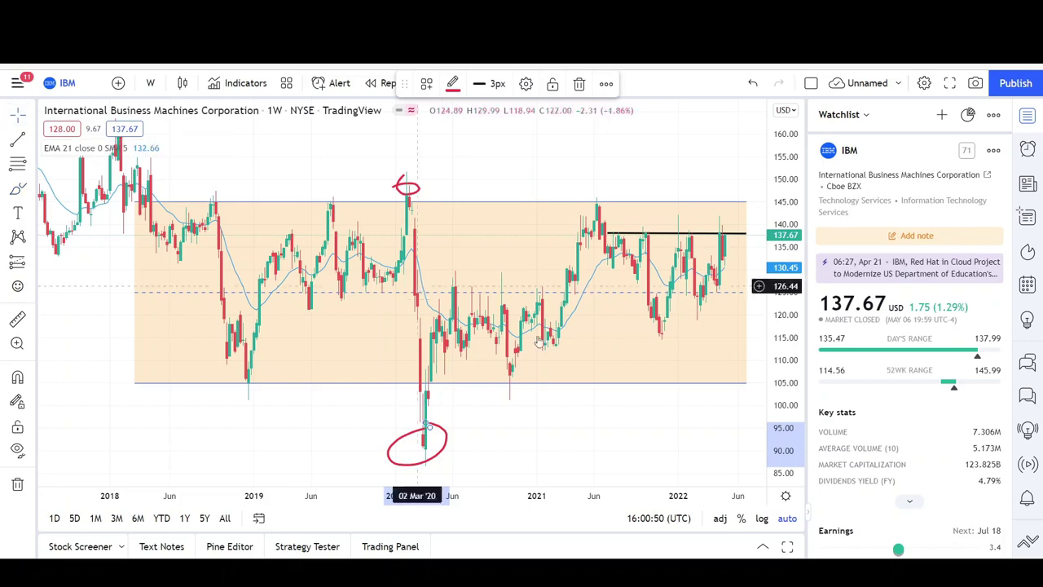
Pan the chart to bring 2023 into view and pick the Parallel Channel tool
left_click_drag(628, 405, 505, 416)
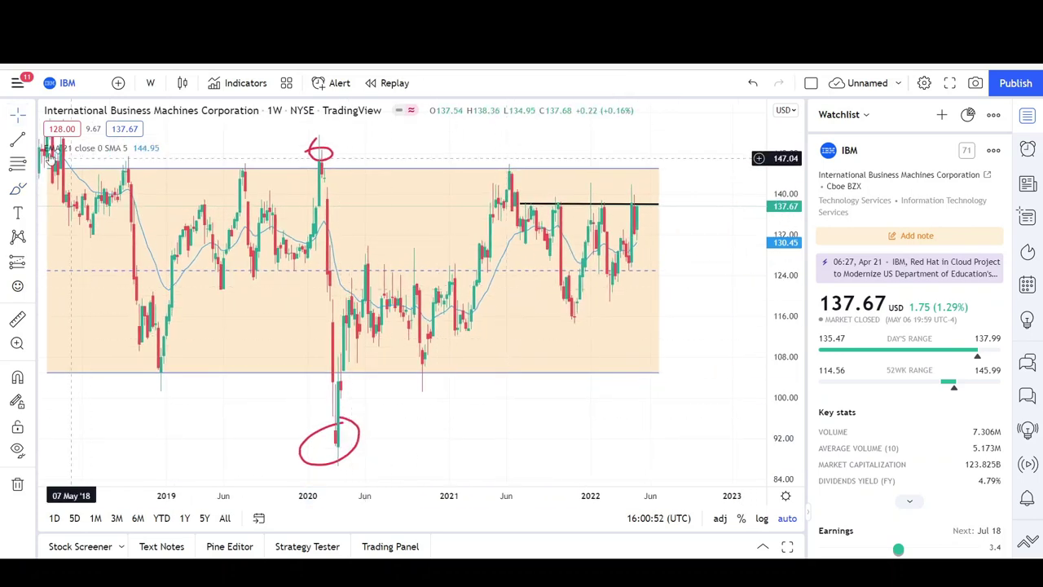
left_click(31, 140)
left_click(98, 412)
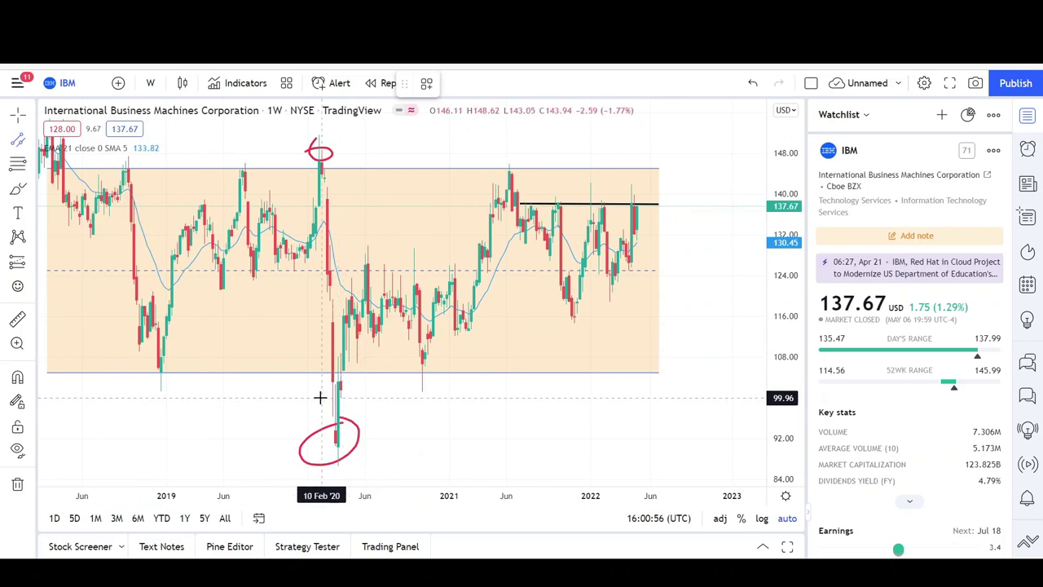
Draw a yellow parallel channel rising from the 2020 crash low up to the 2021 highs
left_click(320, 397)
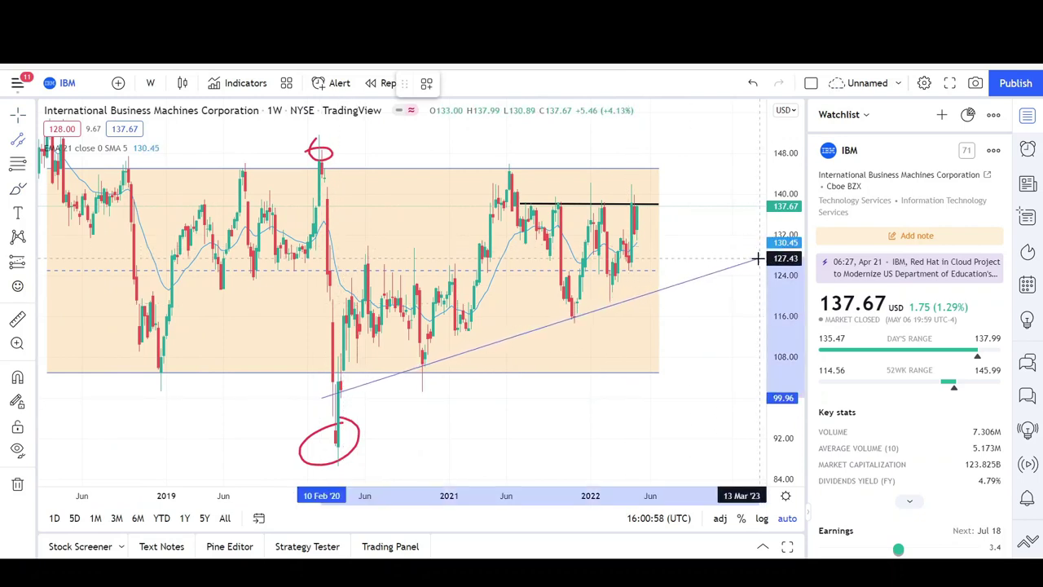
left_click(487, 163)
left_click(479, 83)
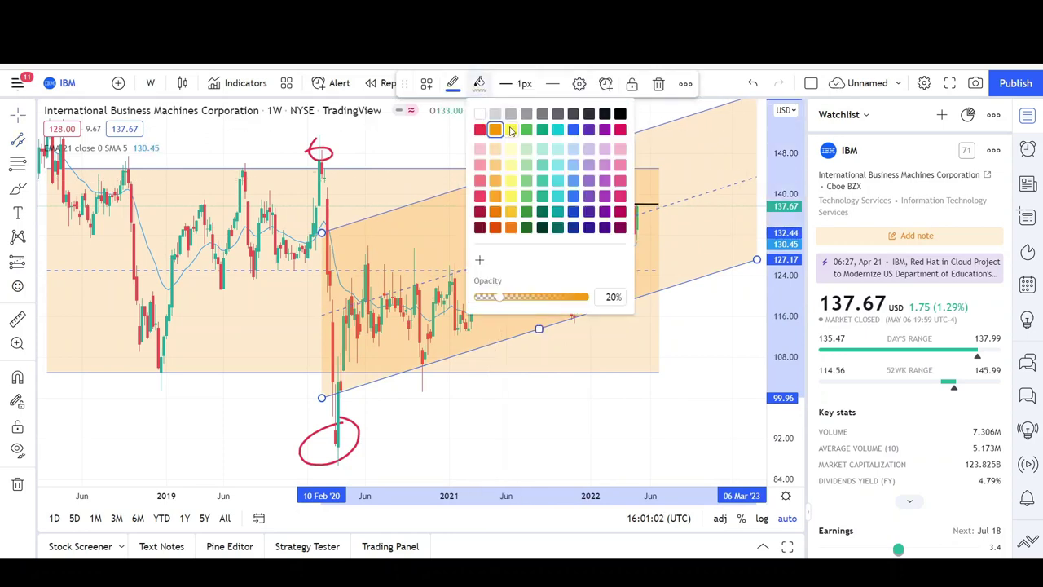
left_click(511, 131)
Circle in red the late-2020, early-2021 and late-2021 lows on the channel's lower edge
left_click(18, 189)
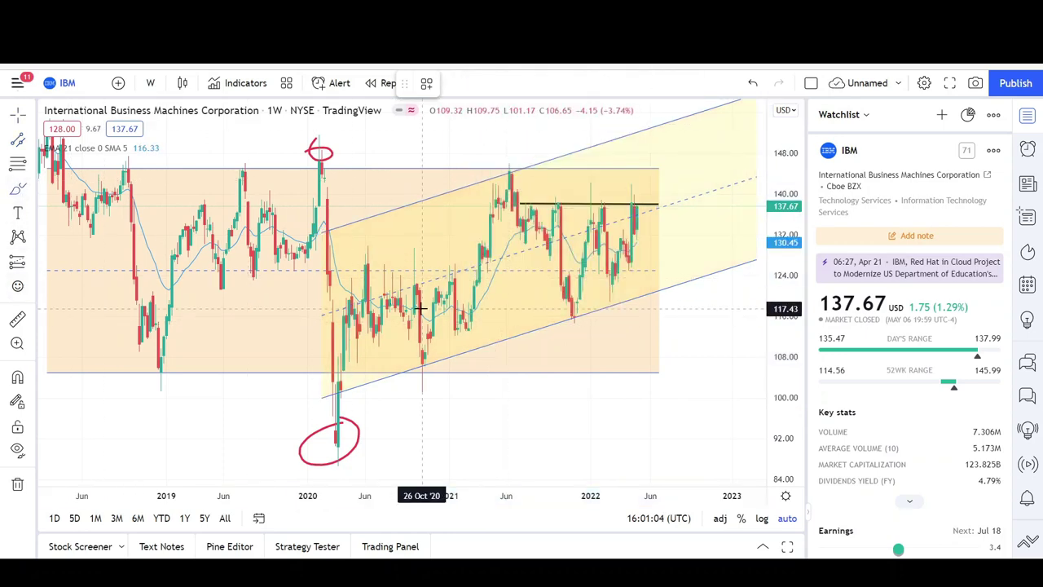
mouse_move(423, 356)
left_mouse_down()
mouse_move(454, 372)
mouse_move(419, 353)
left_mouse_up()
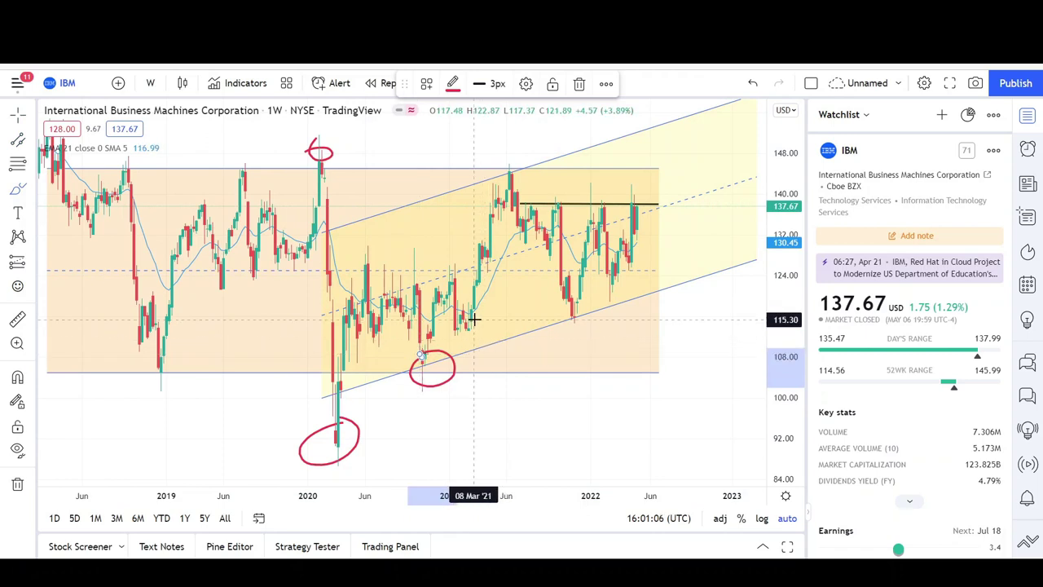
left_click_drag(469, 315, 466, 313)
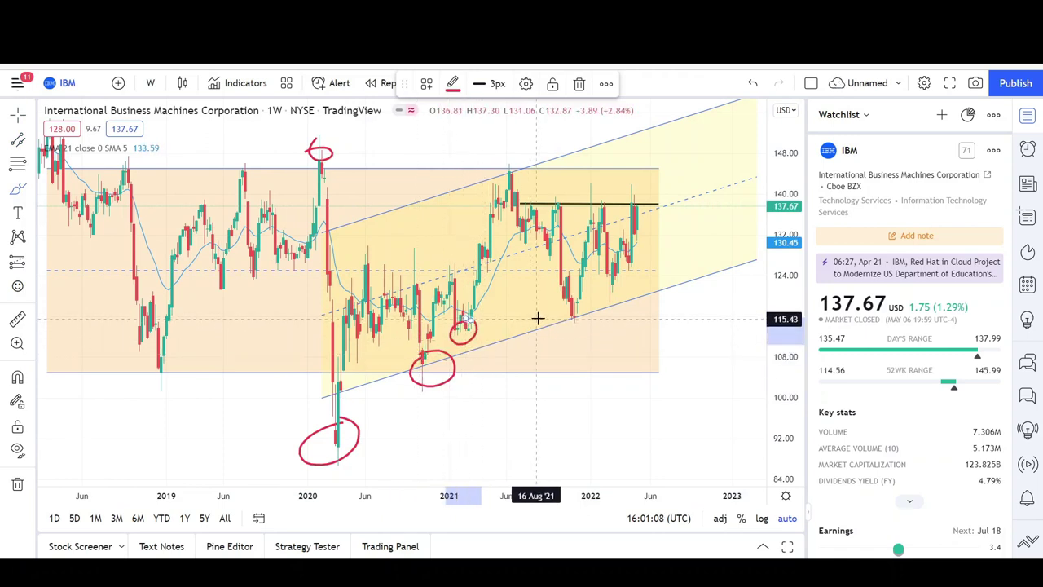
mouse_move(575, 303)
left_mouse_down()
mouse_move(576, 326)
mouse_move(566, 306)
mouse_move(628, 301)
mouse_move(609, 295)
left_mouse_up()
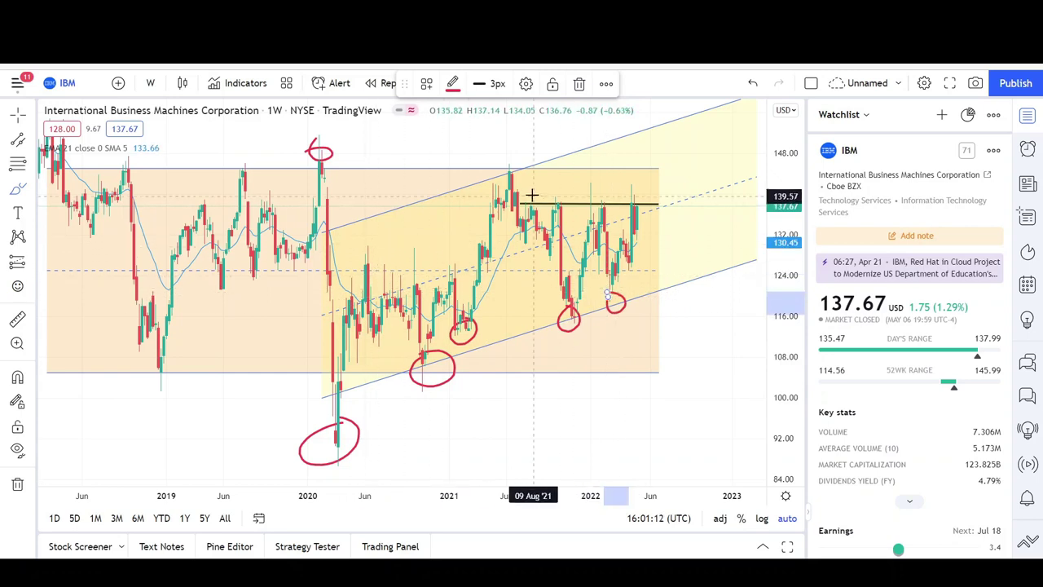
Brush a red upward path from the latest candle to a circled target near 155
scroll(431, 170, "down", 2)
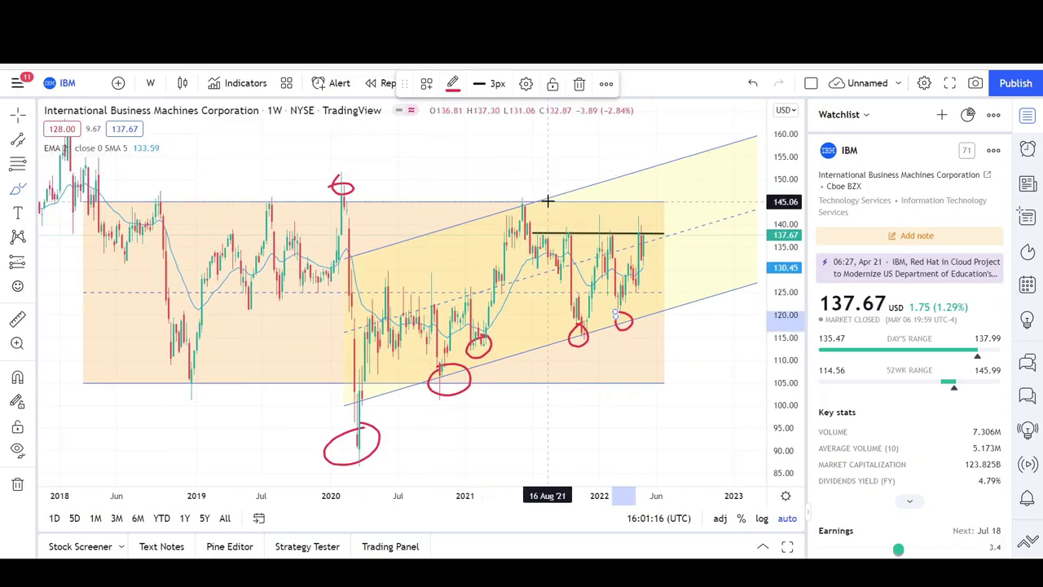
scroll(547, 201, "up", 2)
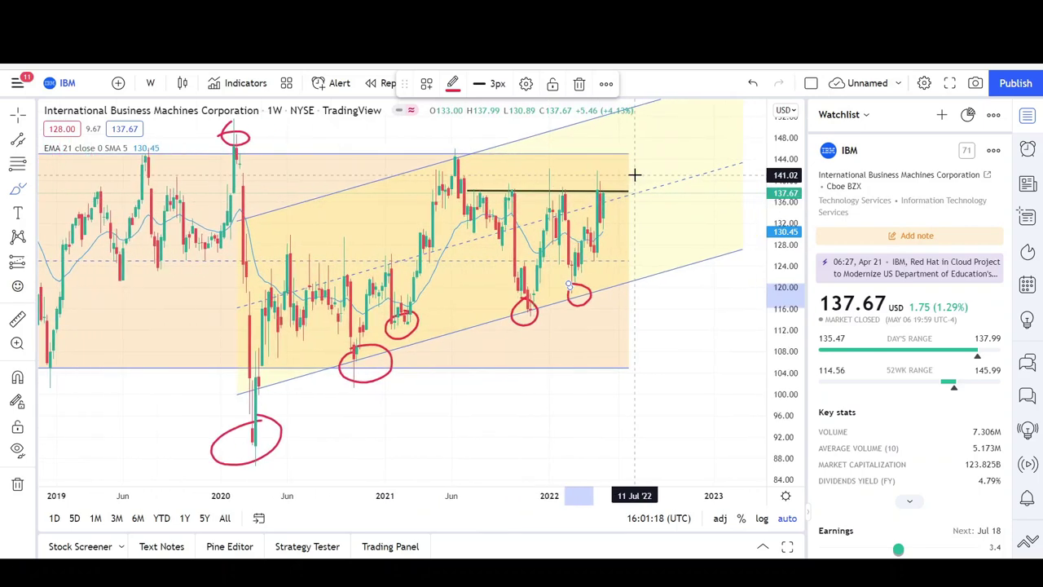
left_click_drag(588, 220, 625, 145)
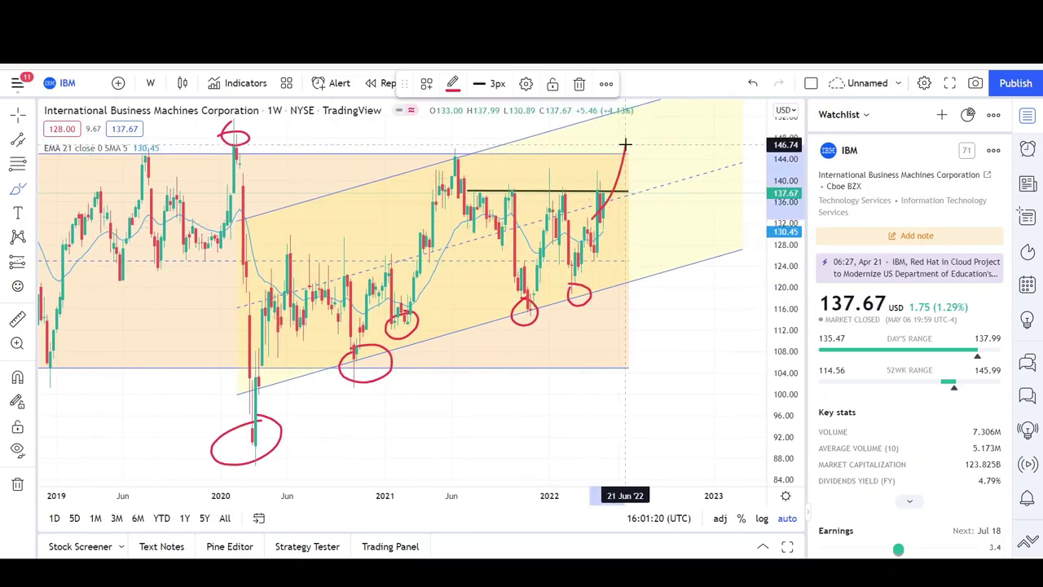
scroll(619, 186, "down", 3)
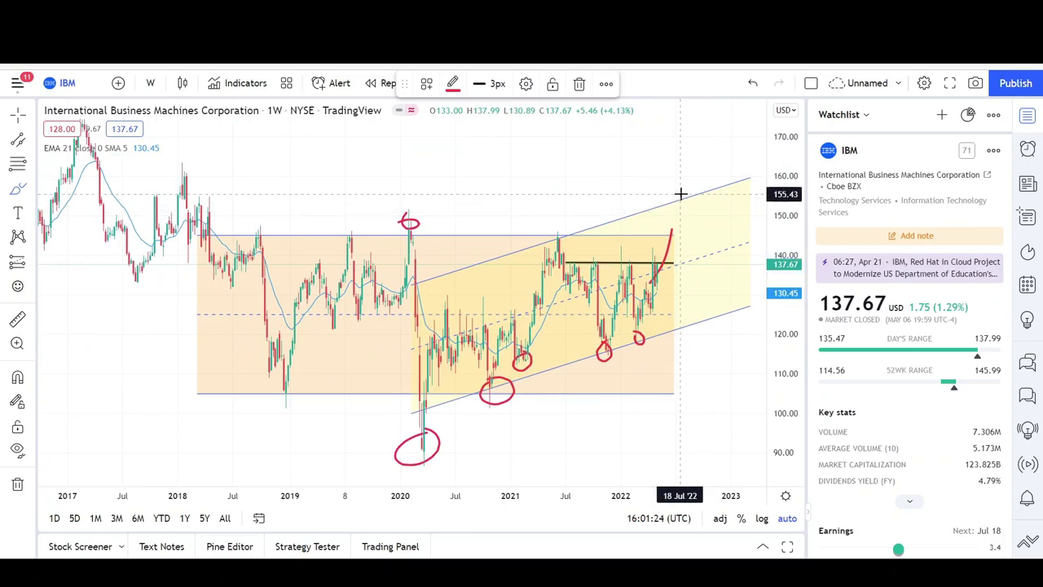
mouse_move(681, 193)
left_mouse_down()
mouse_move(698, 184)
mouse_move(684, 194)
left_mouse_up()
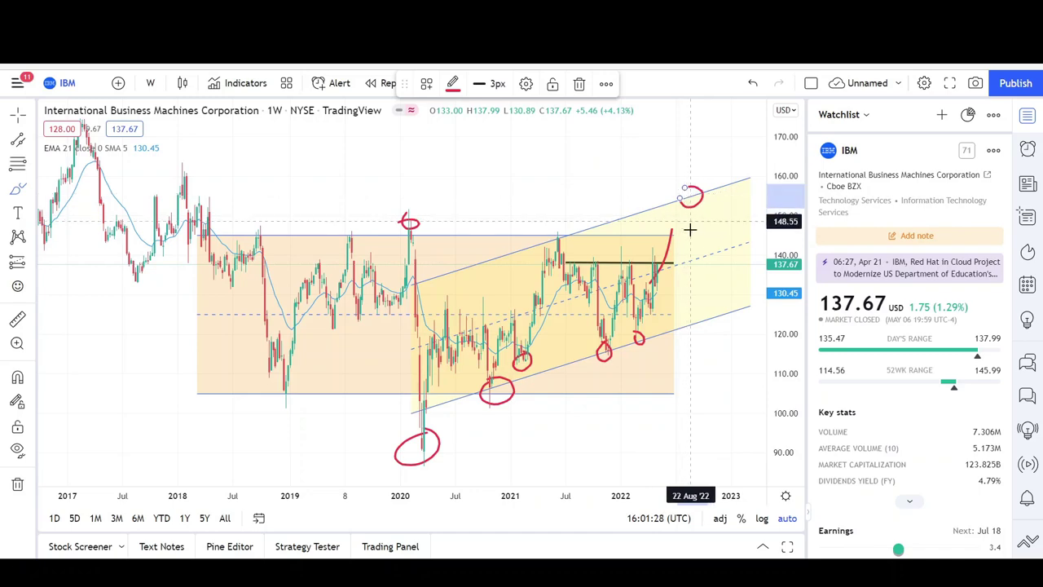
Circle the 2021 peak in red and add a red stroke pointing at the upper target
scroll(676, 237, "up", 2)
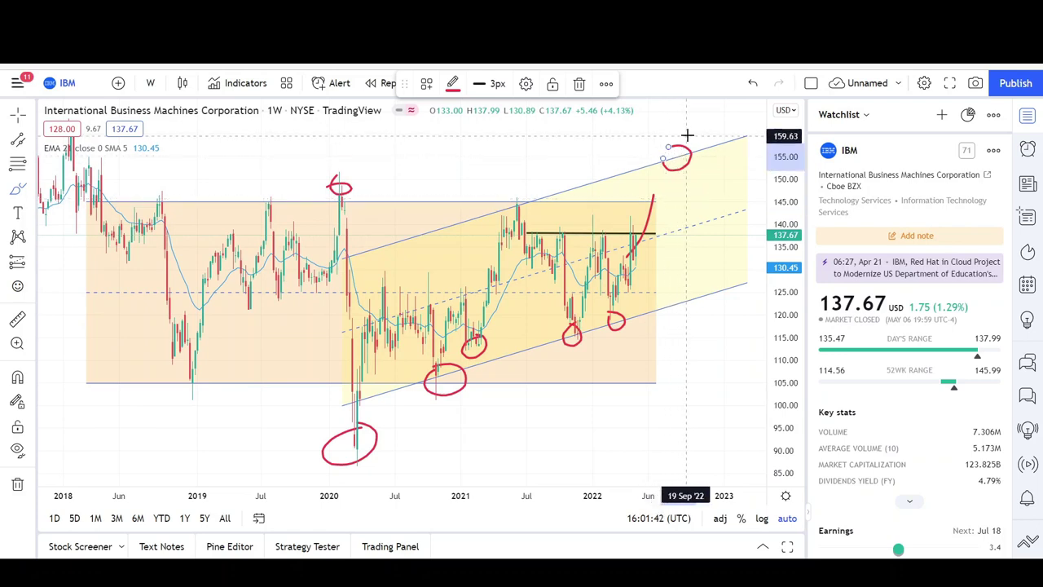
mouse_move(517, 198)
left_mouse_down()
mouse_move(498, 211)
mouse_move(506, 195)
left_mouse_up()
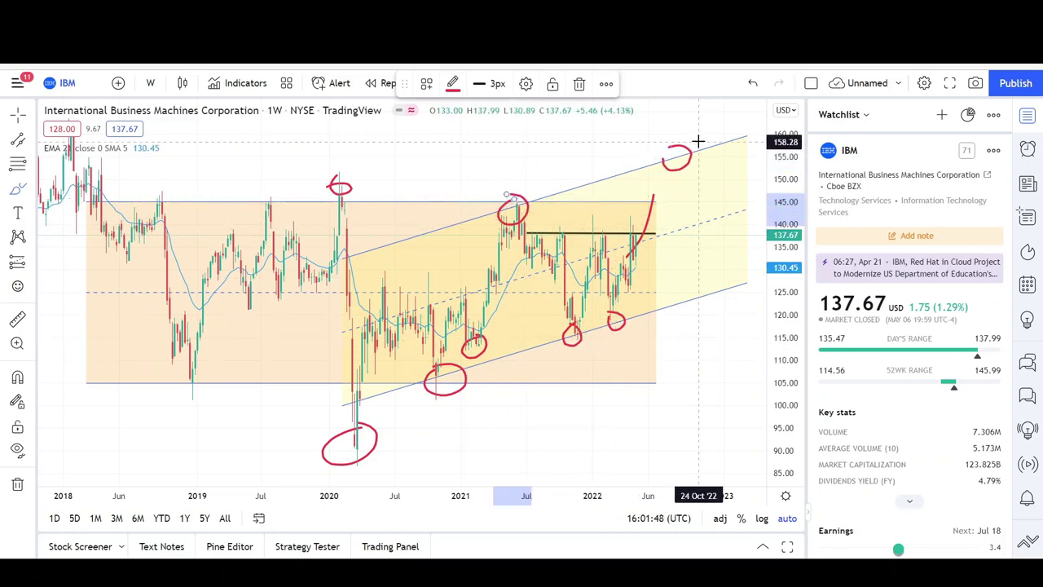
left_click_drag(601, 137, 676, 157)
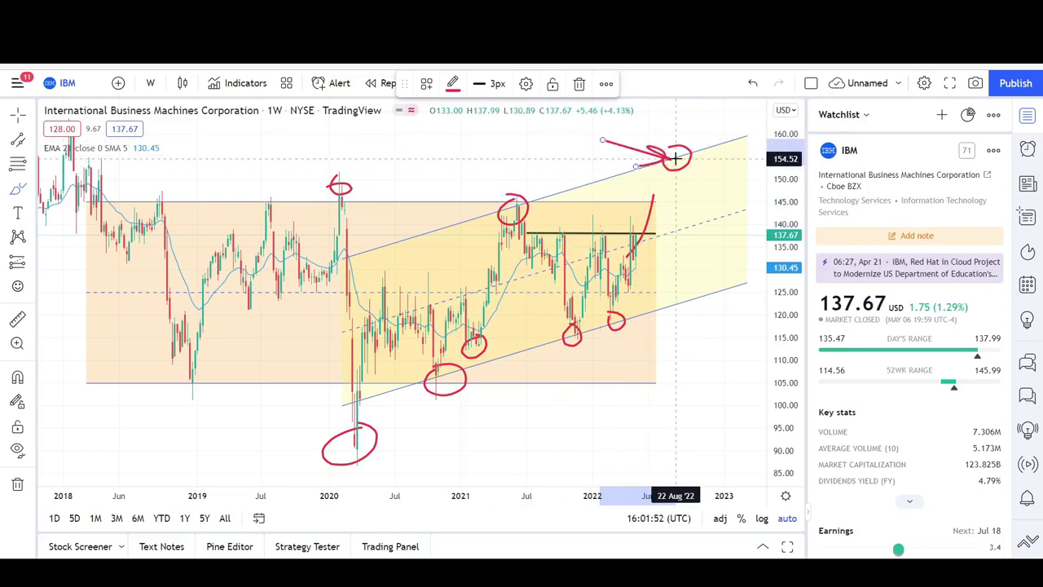
scroll(676, 158, "down", 1)
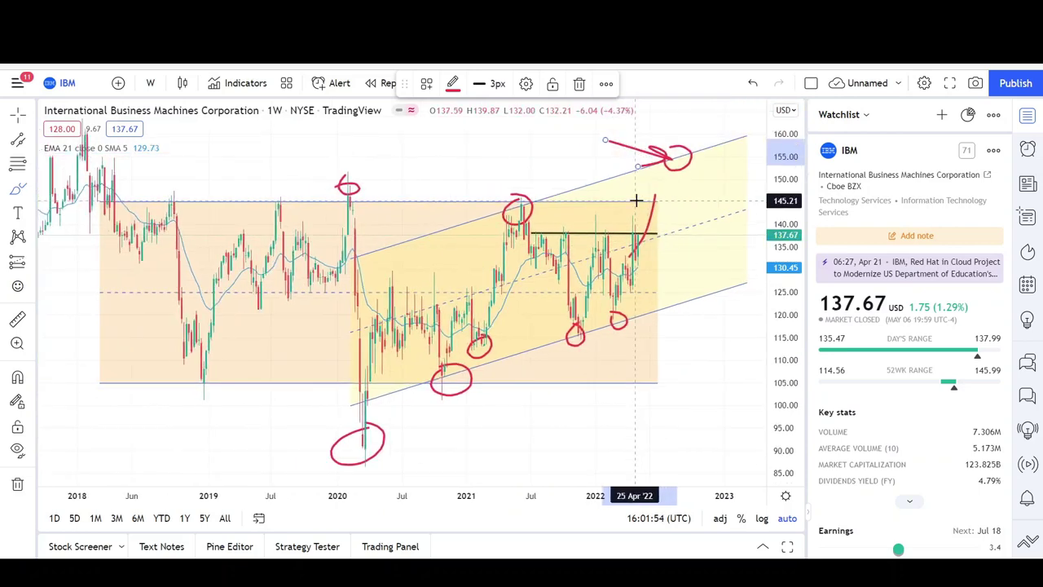
scroll(676, 198, "down", 2)
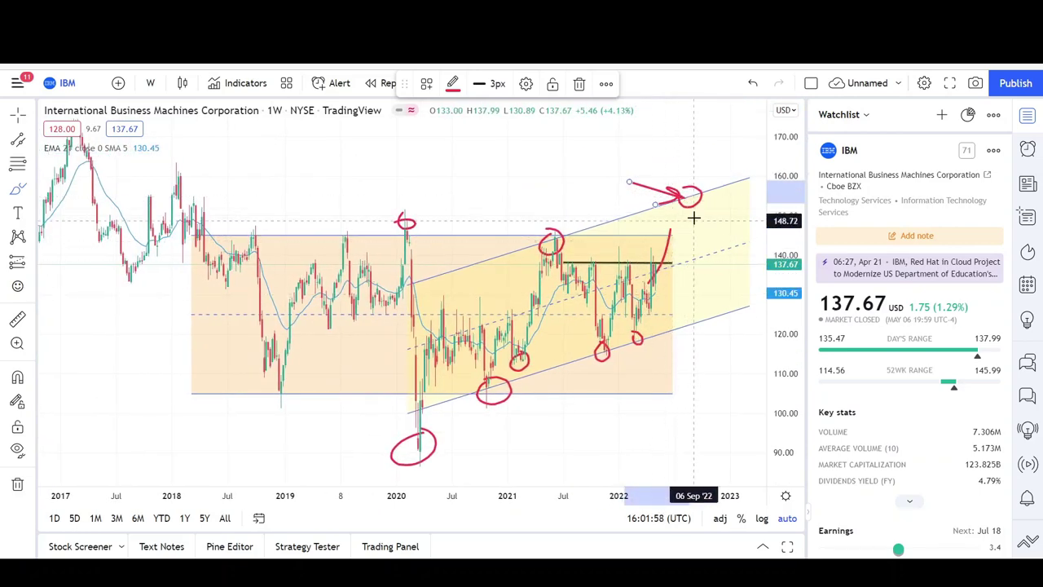
scroll(672, 259, "up", 3)
scroll(616, 215, "up", 1)
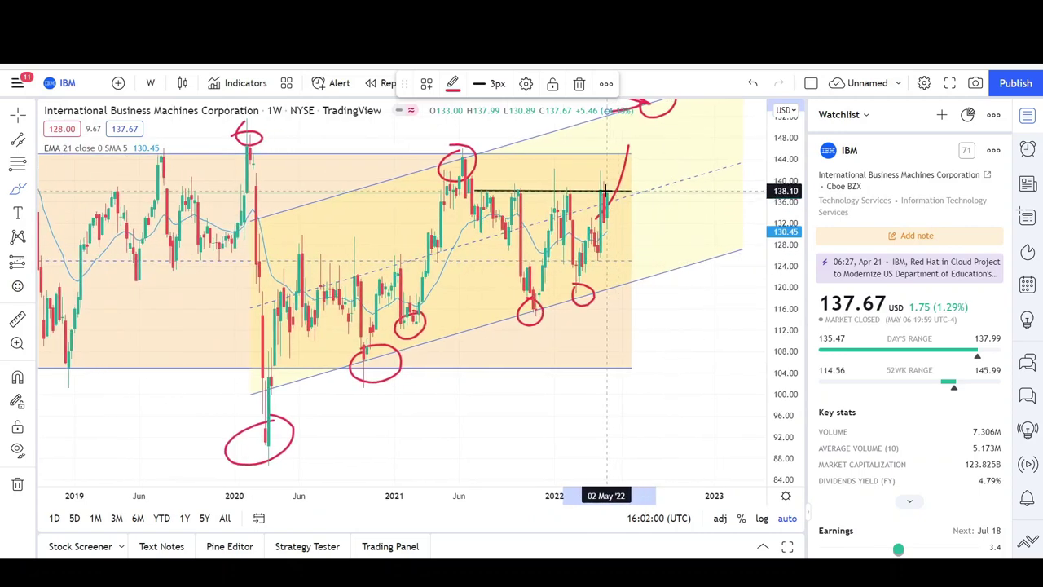
Brush a red downward arc from the current price to the lower channel line near 120
mouse_move(618, 183)
left_mouse_down()
mouse_move(652, 236)
mouse_move(645, 289)
mouse_move(654, 282)
left_mouse_up()
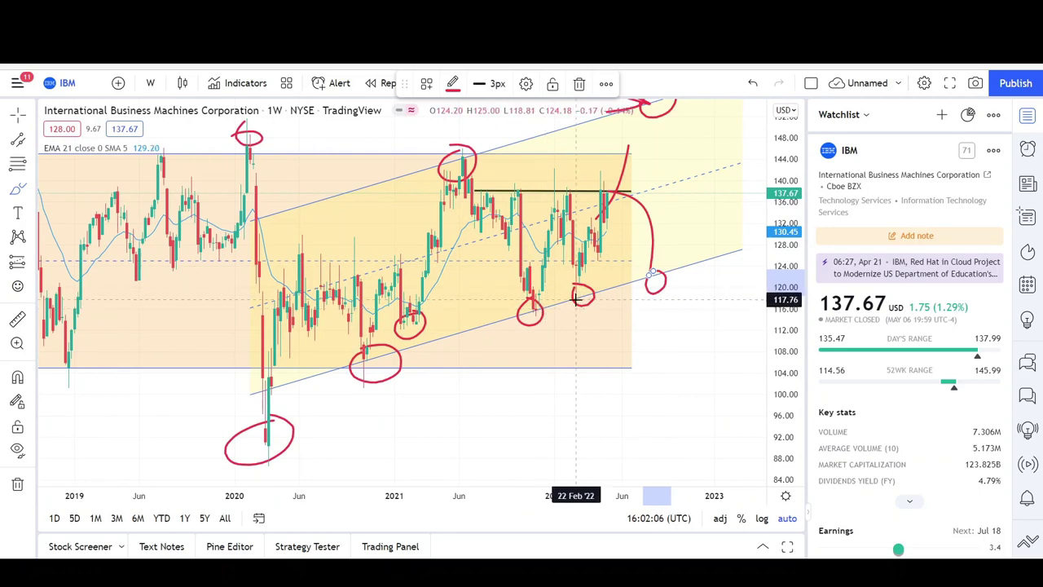
scroll(654, 275, "down", 3)
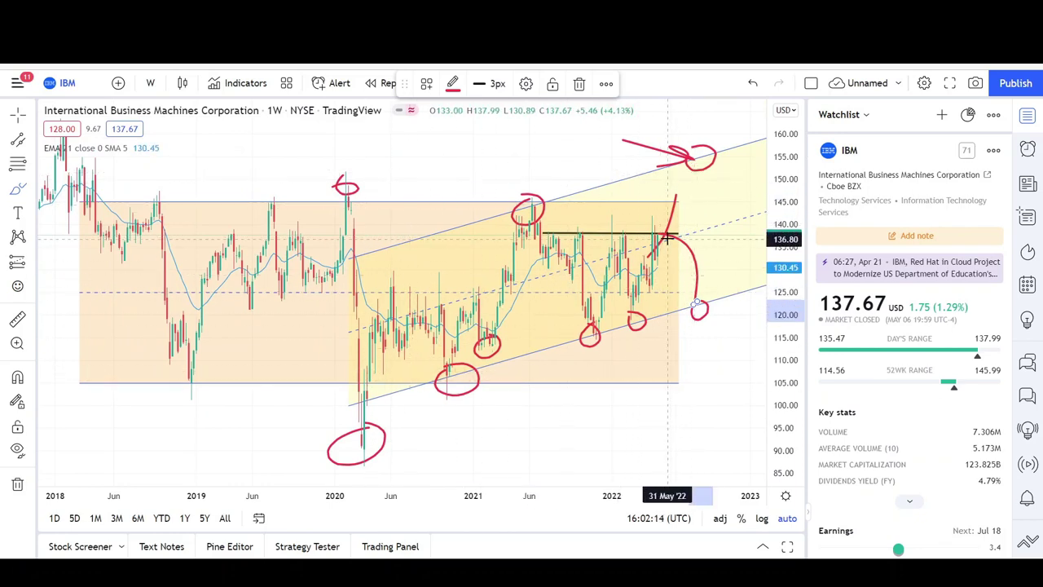
scroll(326, 196, "down", 1)
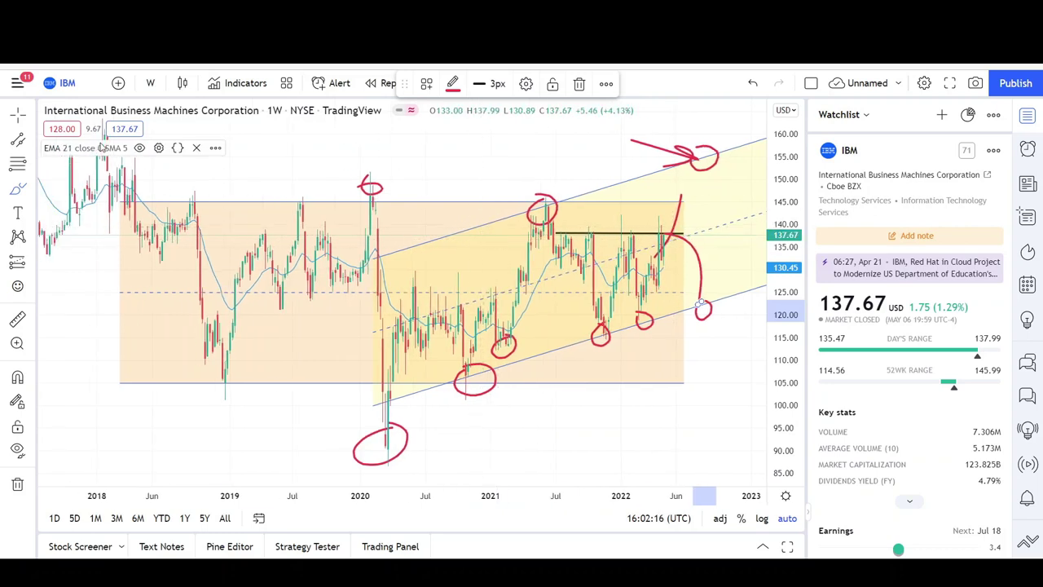
Draw a black arrow pointing at the 2020 peak
left_click(31, 145)
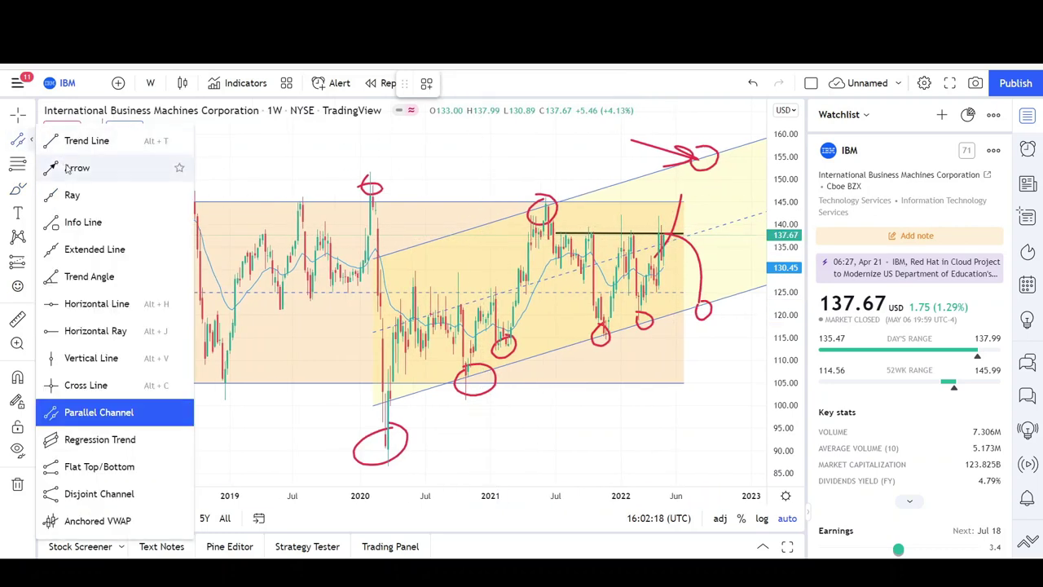
left_click(65, 167)
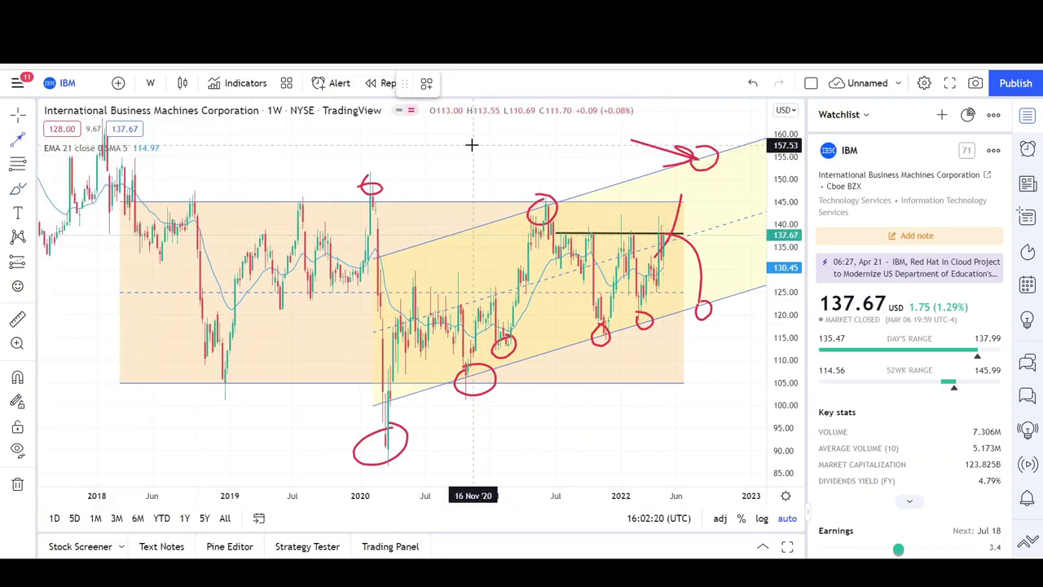
left_click(247, 153)
left_click(364, 193)
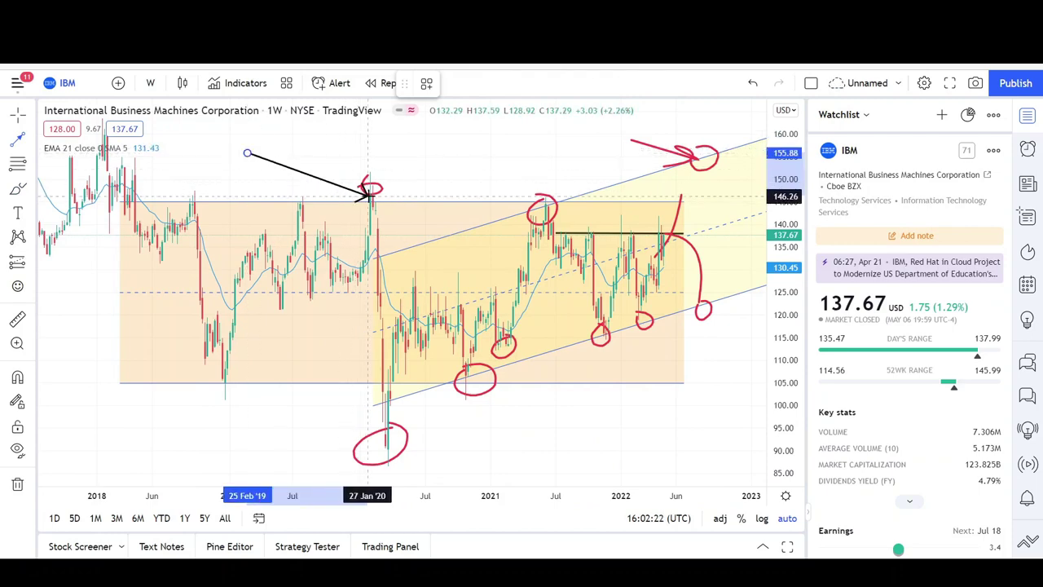
Draw a black arrow to the upper target circle, then brush a red path falling from it
left_click_drag(507, 181, 337, 185)
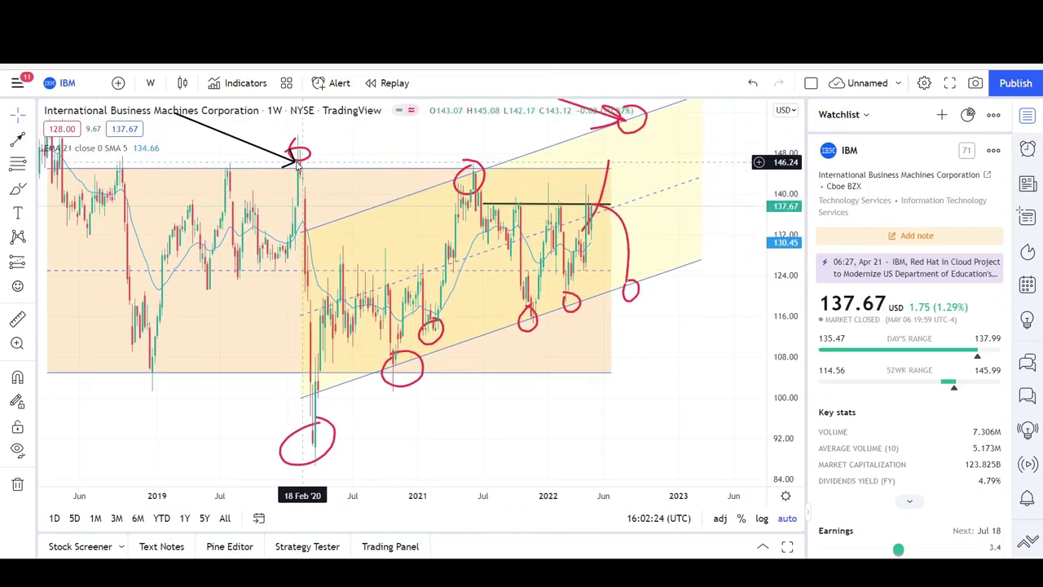
scroll(334, 350, "down", 2)
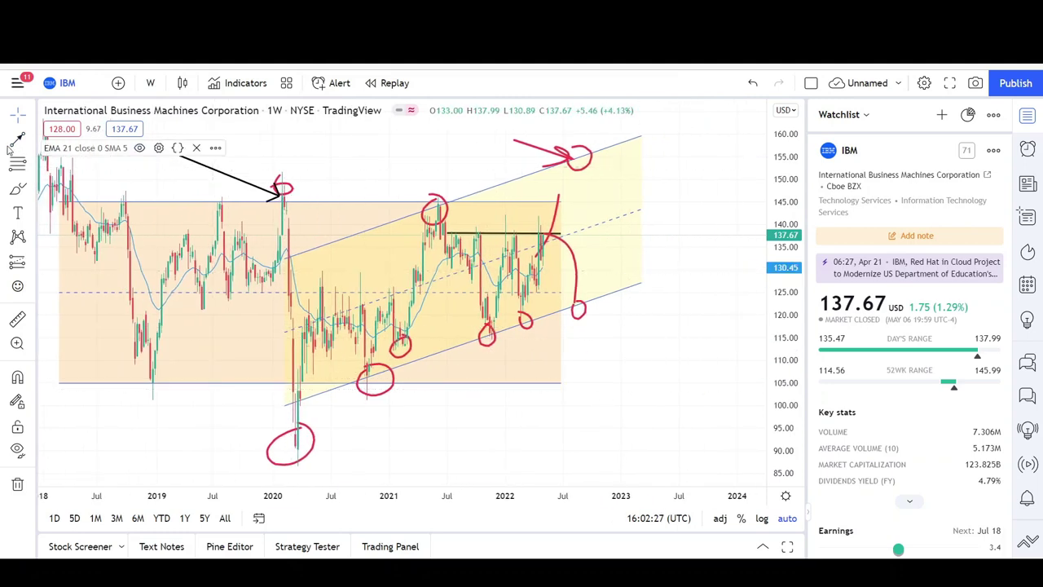
left_click(438, 154)
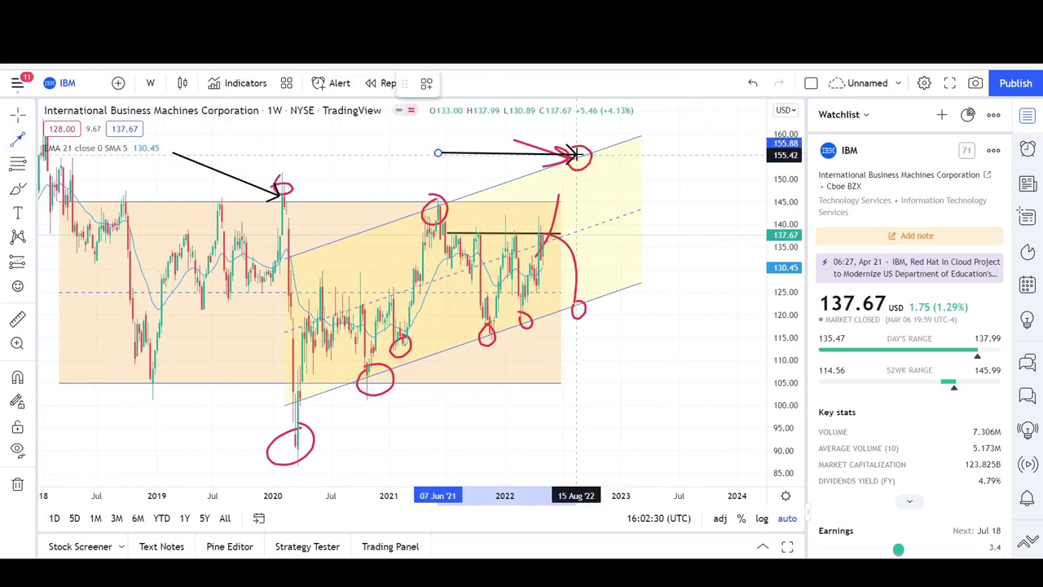
left_click(577, 154)
left_click(598, 174)
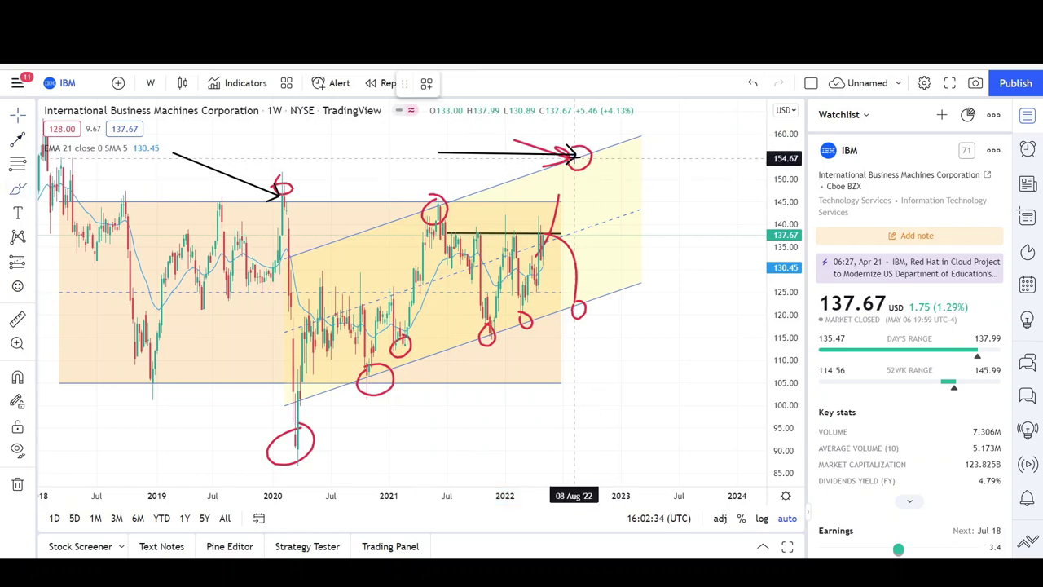
left_click_drag(605, 169, 630, 209)
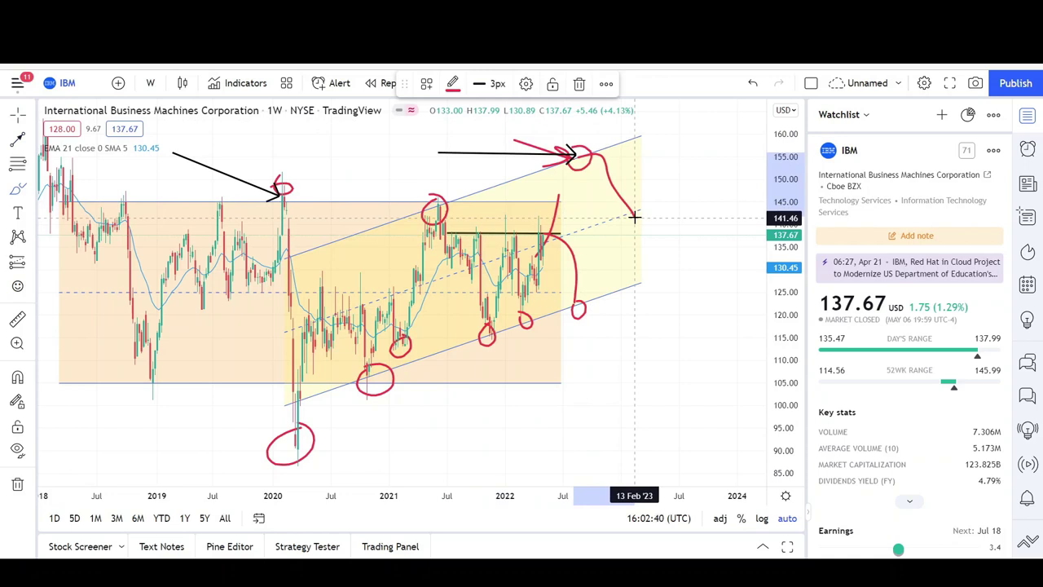
Extend the red projected path down through the channel to about 125 and deselect it
mouse_move(634, 217)
left_mouse_down()
mouse_move(650, 163)
mouse_move(675, 285)
left_mouse_up()
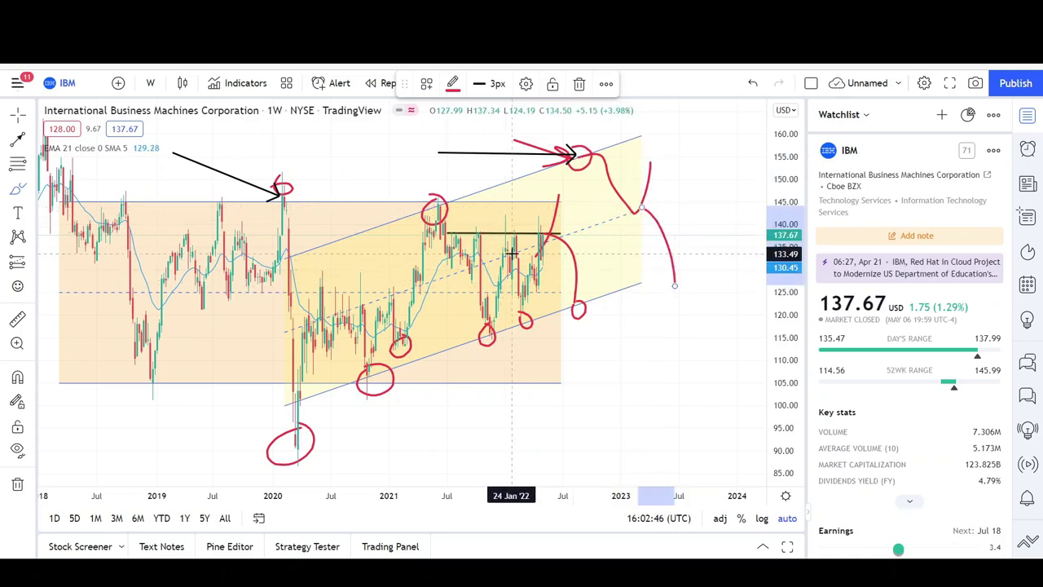
scroll(530, 274, "down", 3)
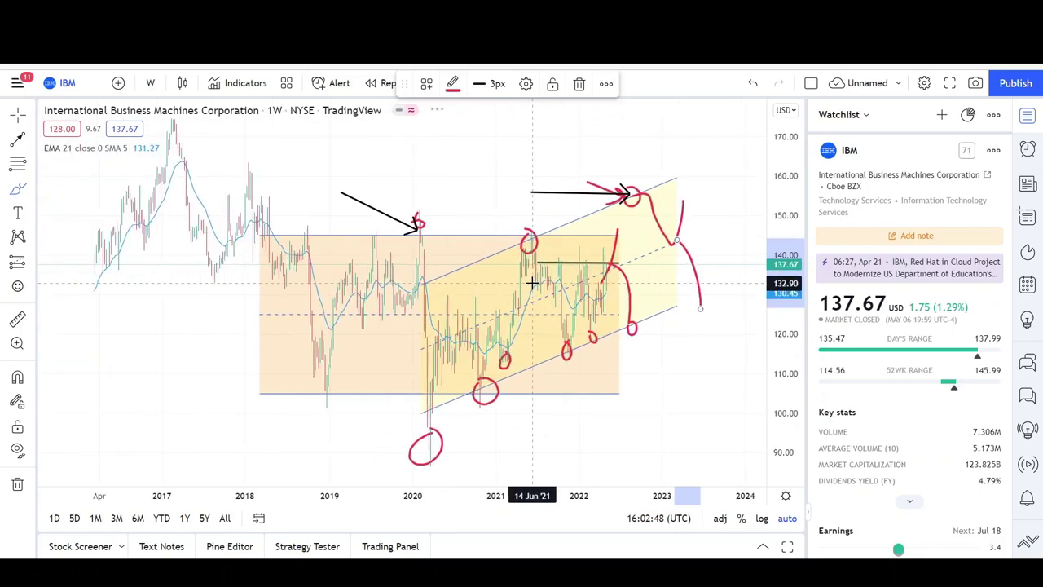
left_click(472, 202)
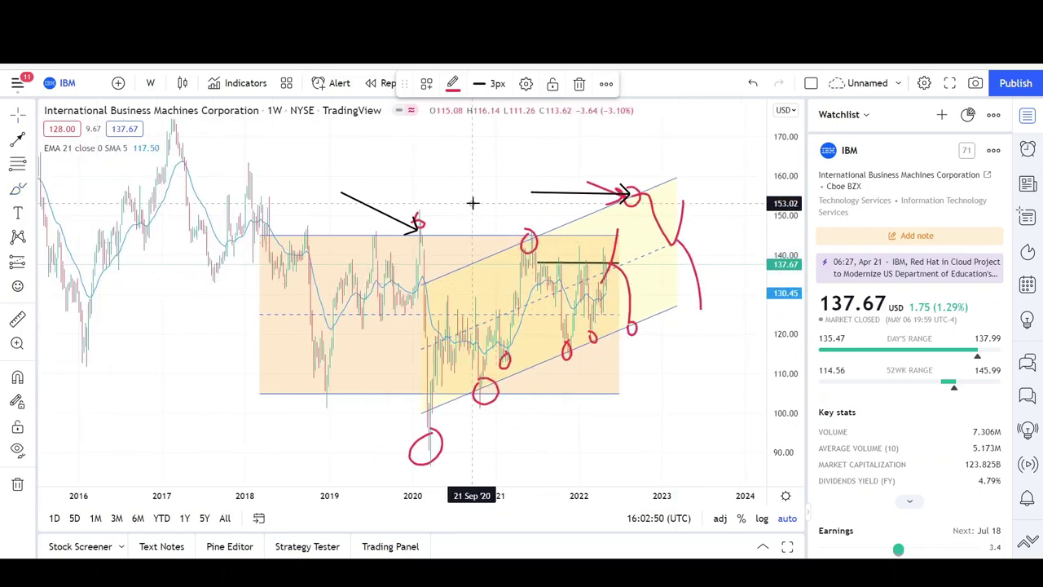
Remove all drawings from the IBM chart and set the interval to monthly
right_click(506, 199)
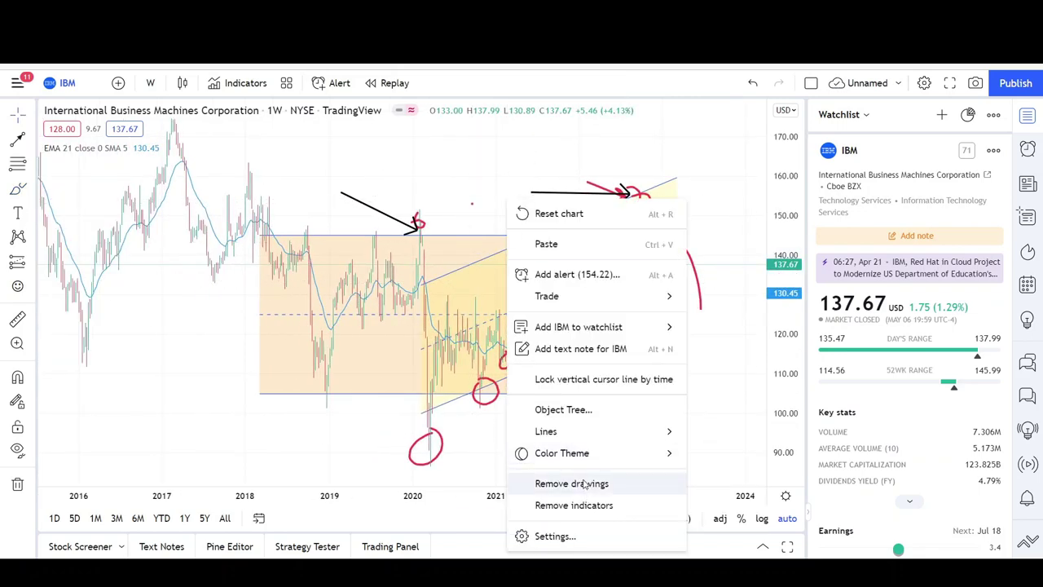
left_click(584, 484)
left_click(150, 82)
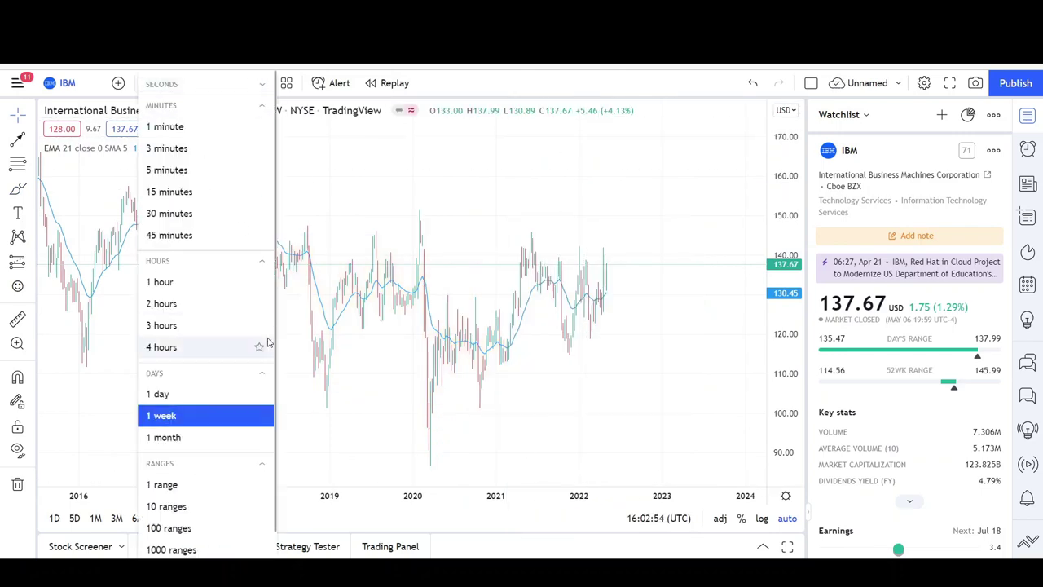
left_click(204, 437)
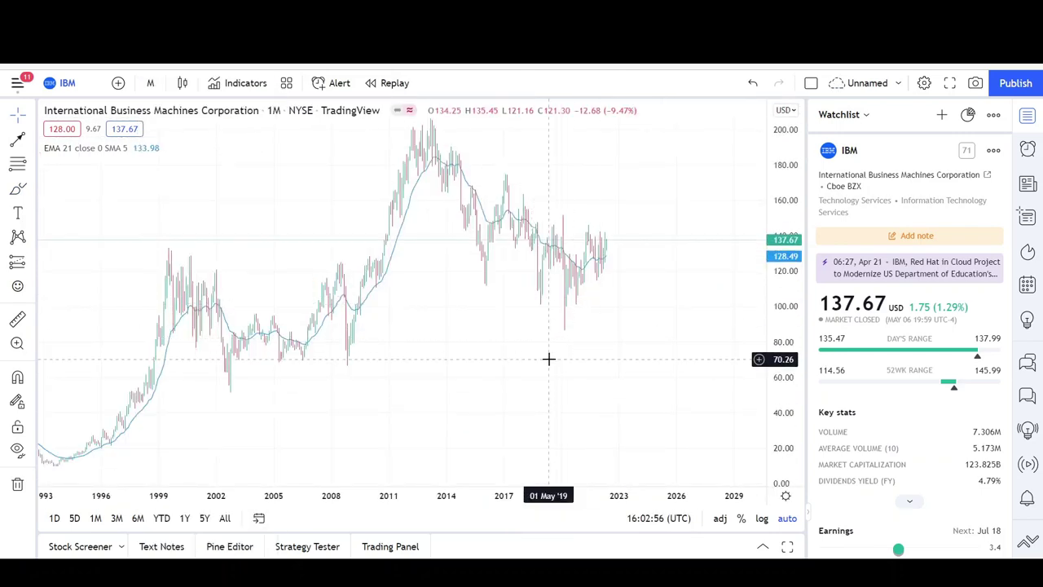
Switch the symbol to General Electric and remove all its old drawings
type("GE")
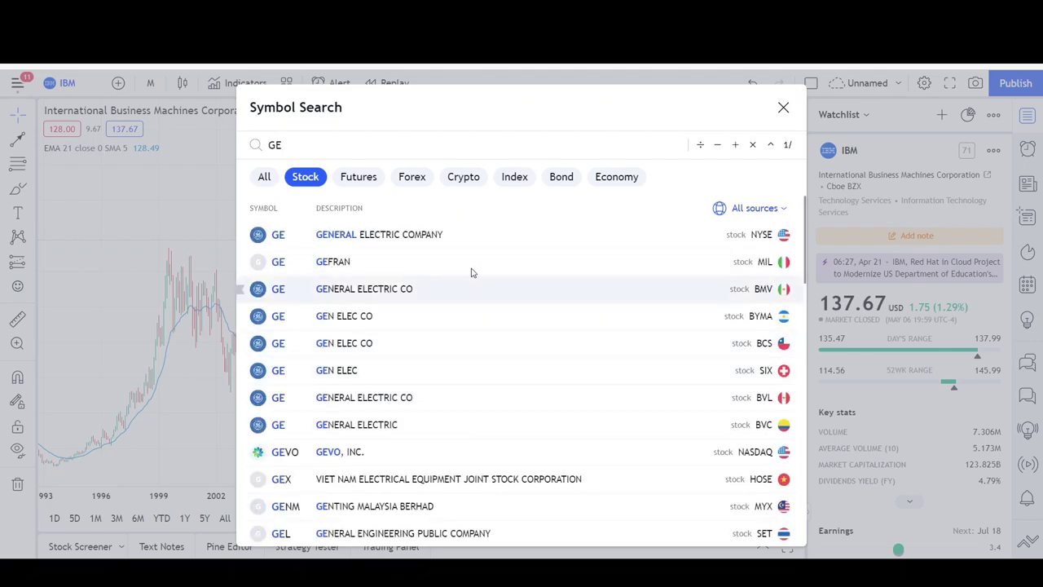
left_click(459, 237)
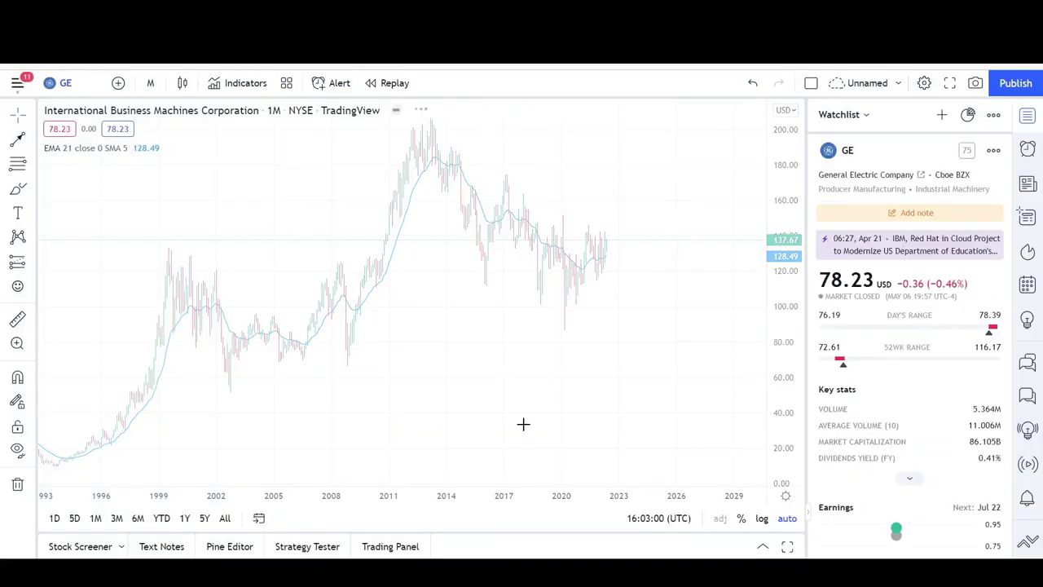
scroll(590, 296, "up", 3)
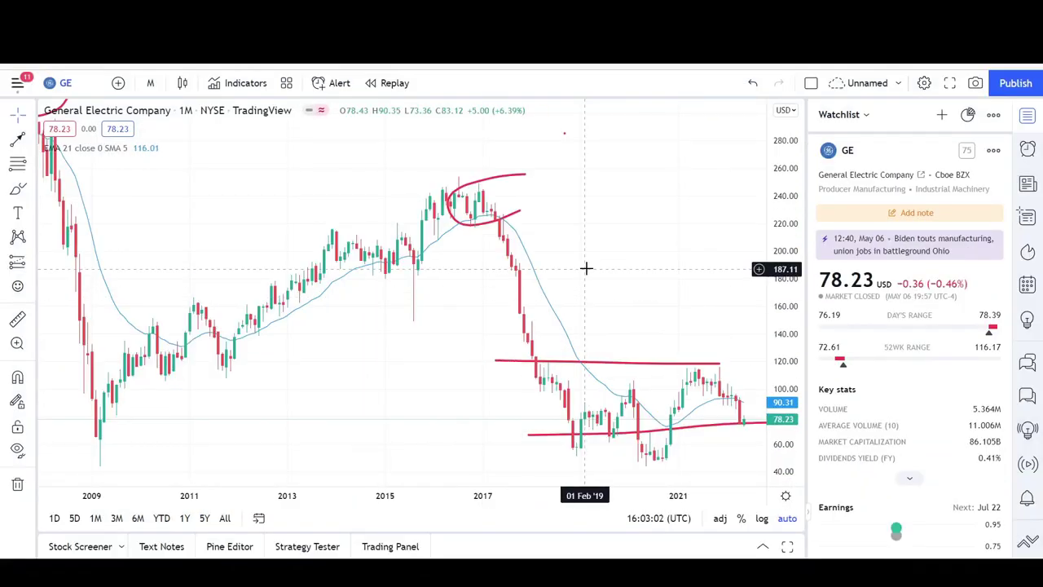
right_click(587, 268)
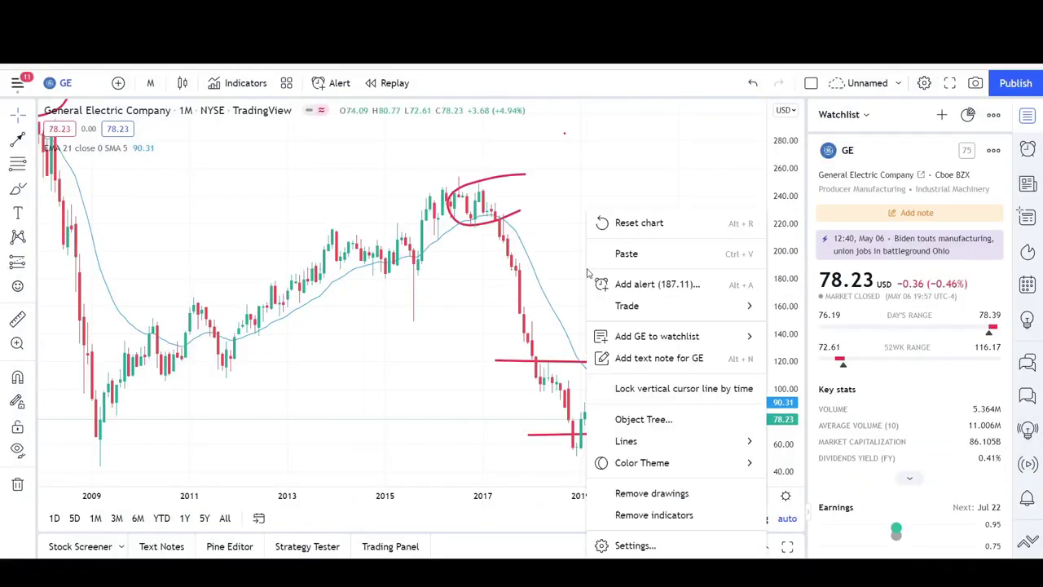
left_click(666, 493)
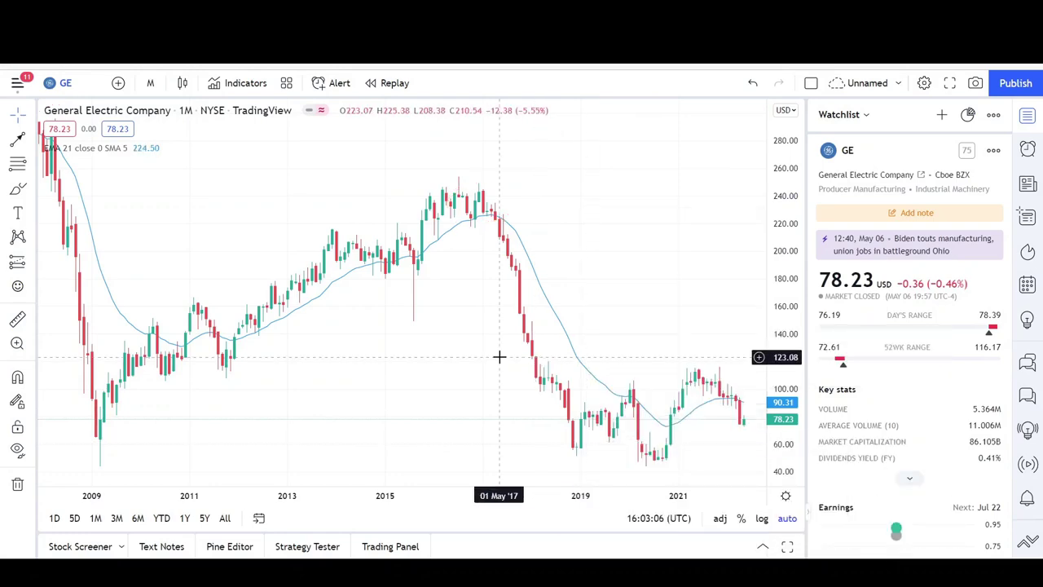
scroll(500, 356, "down", 2)
scroll(499, 356, "down", 4)
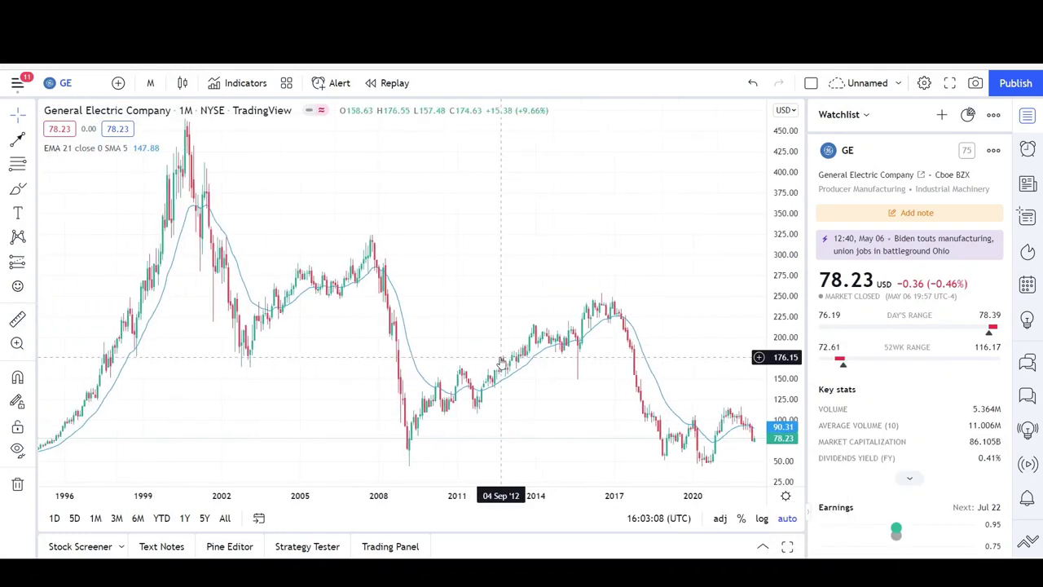
Pan and rescale the chart to show GE's history from 1992 to 2022
left_click_drag(574, 399, 489, 368)
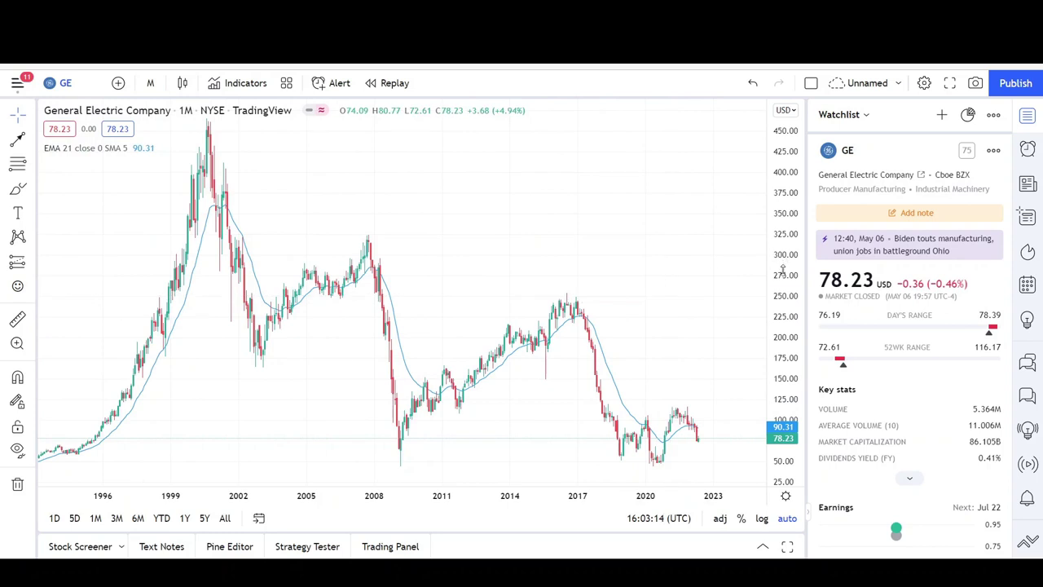
left_click_drag(778, 267, 778, 302)
left_click_drag(328, 230, 360, 243)
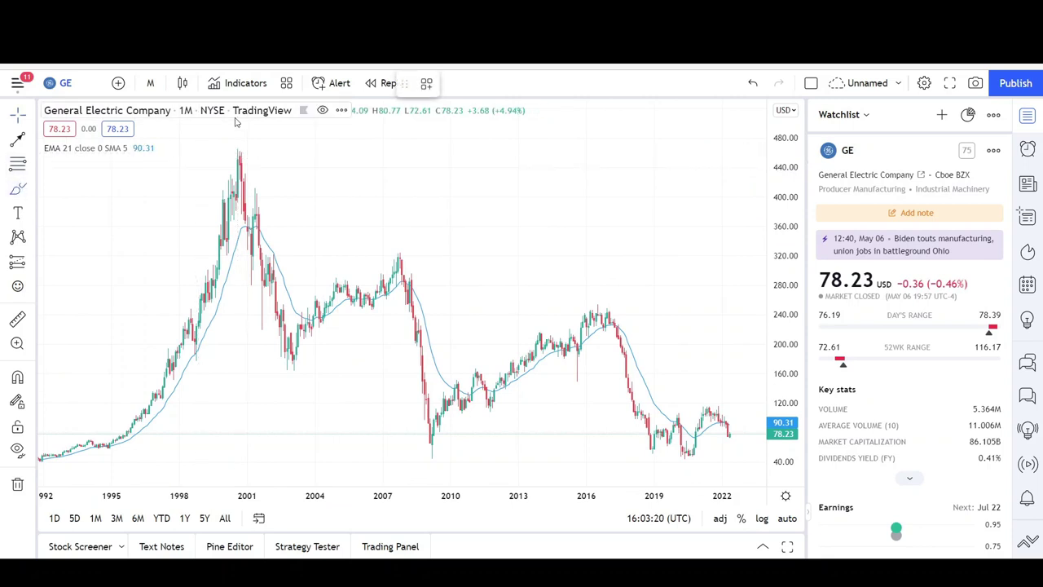
Circle GE's 2001, 2007 and 2016 price peaks in red
left_click_drag(244, 142, 238, 142)
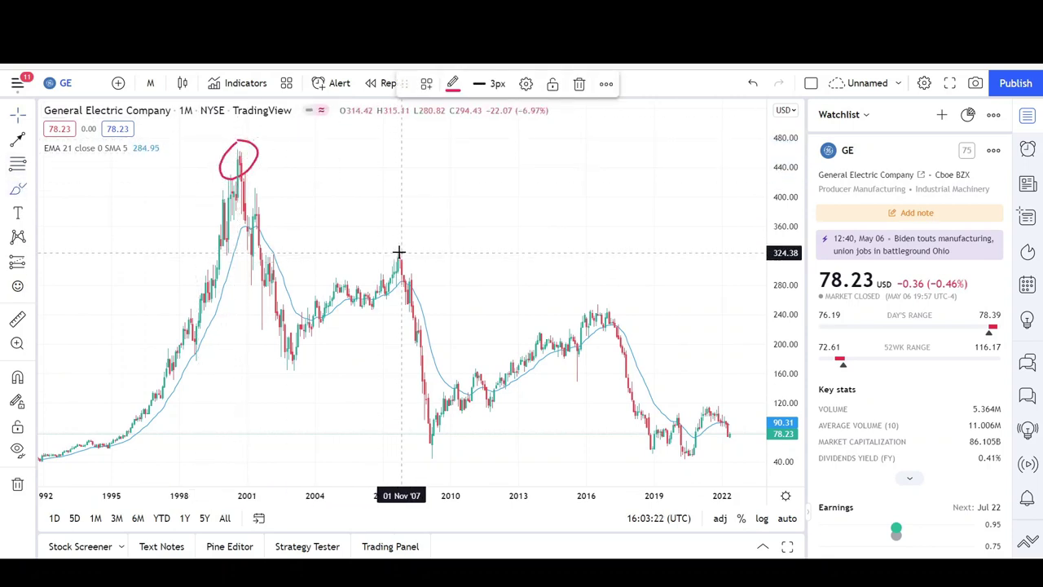
mouse_move(398, 252)
left_mouse_down()
mouse_move(407, 252)
mouse_move(400, 255)
left_mouse_up()
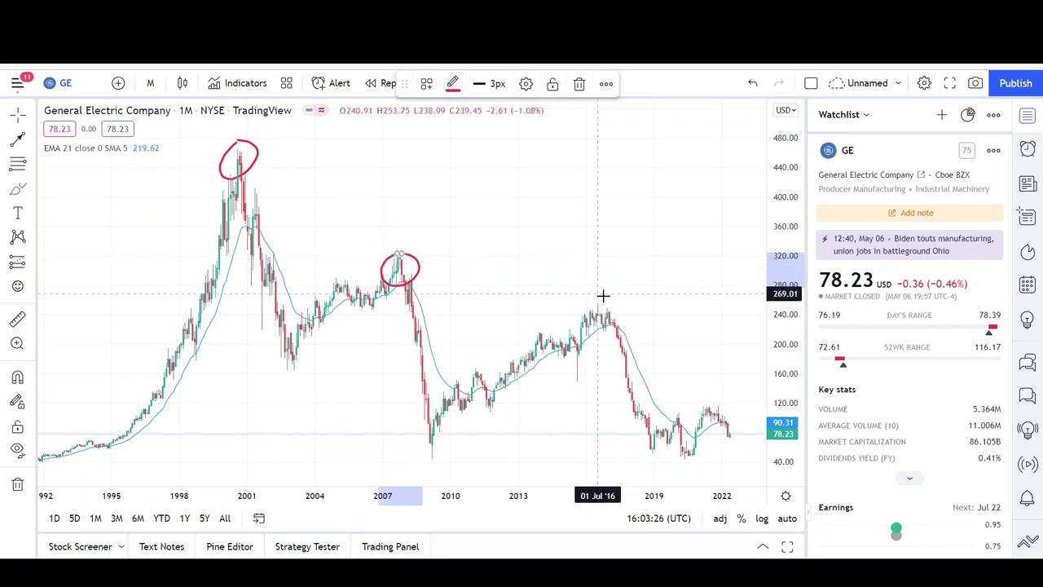
left_click_drag(599, 301, 603, 303)
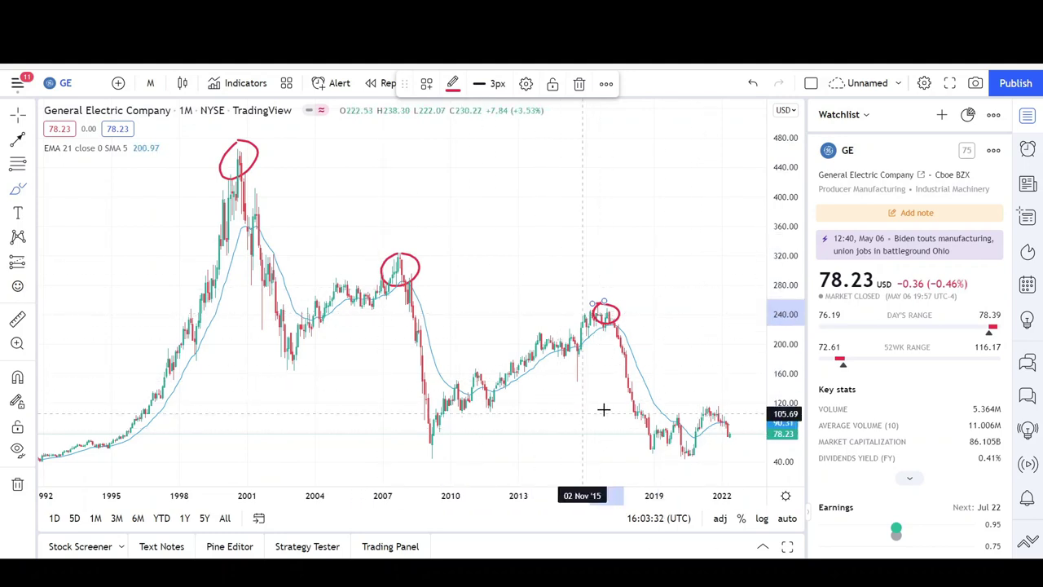
scroll(937, 385, "down", 4)
scroll(938, 387, "down", 1)
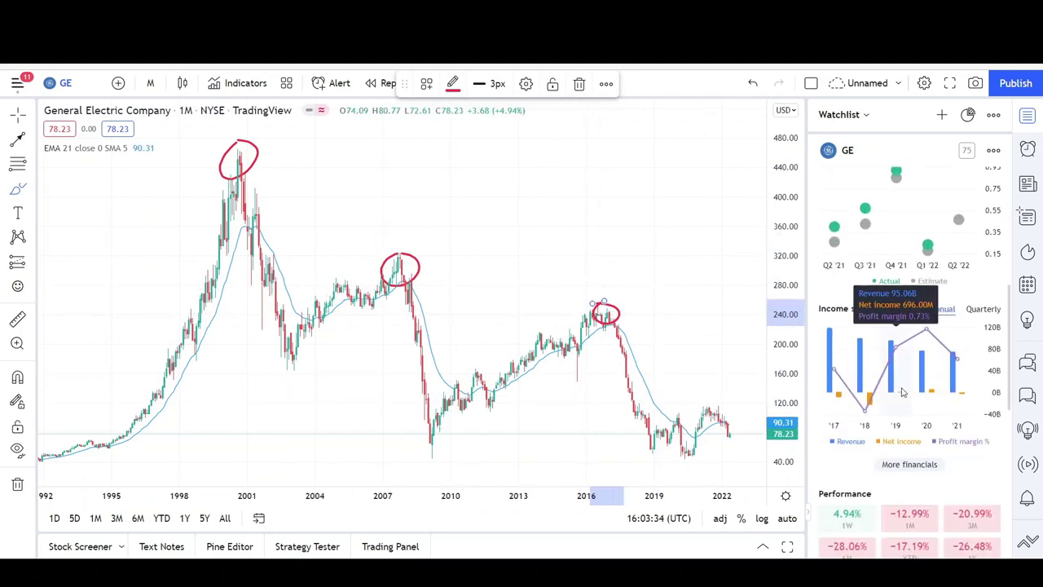
mouse_move(842, 371)
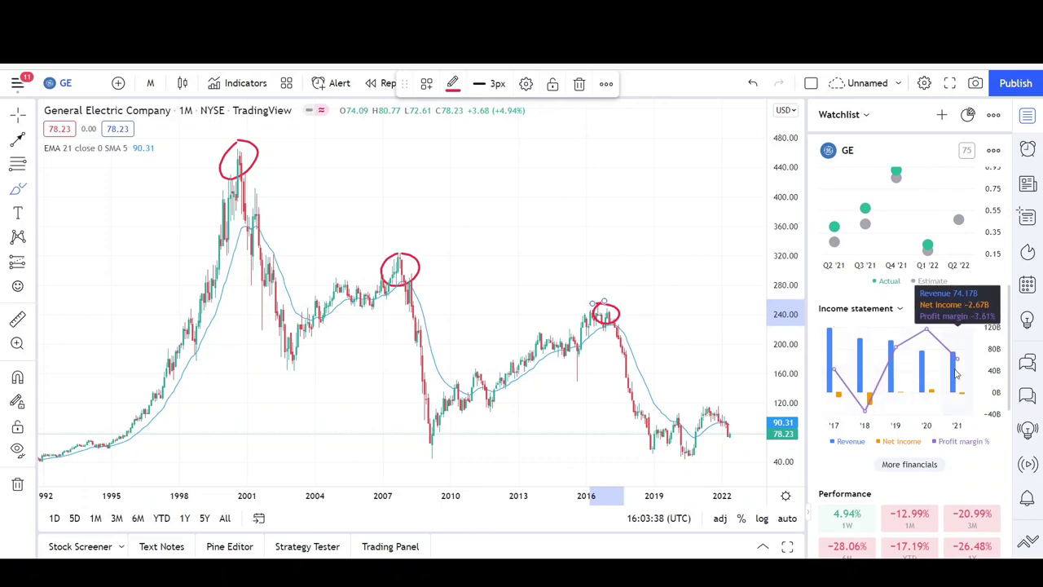
scroll(927, 359, "up", 5)
scroll(927, 359, "up", 3)
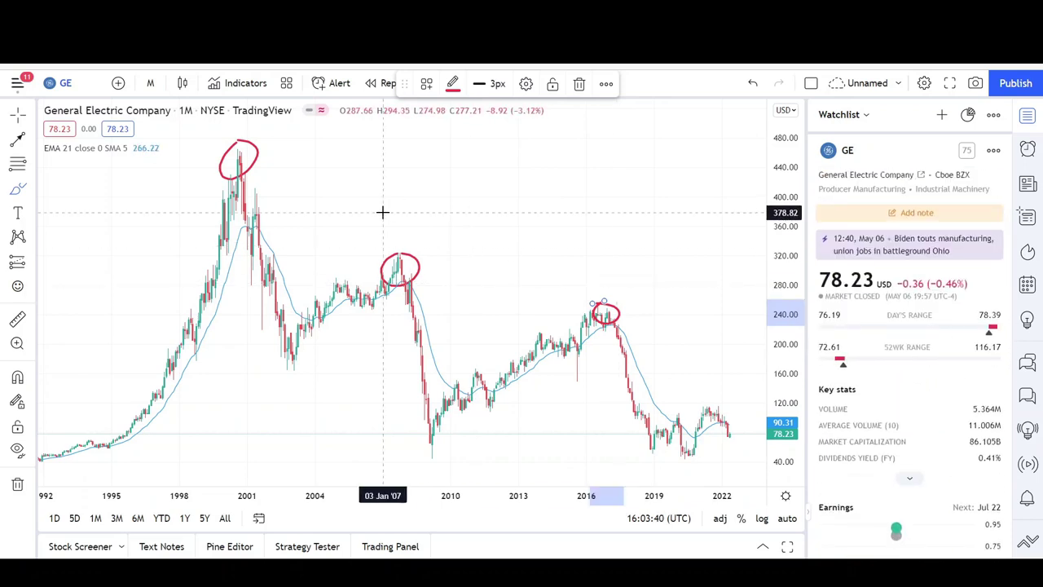
Switch the chart symbol back to IBM (International Business Machines)
type("ib")
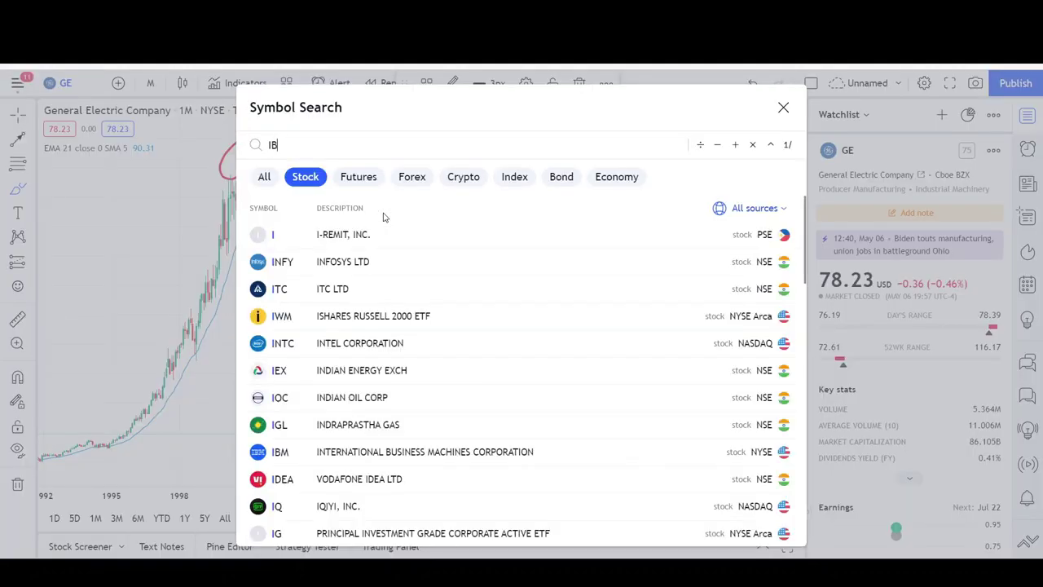
key("Escape")
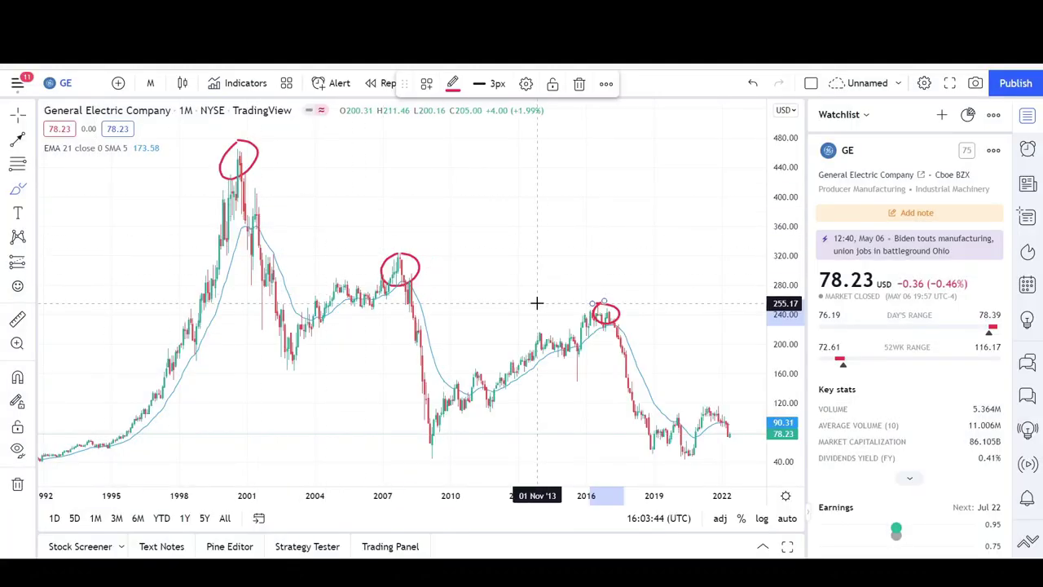
scroll(911, 407, "down", 3)
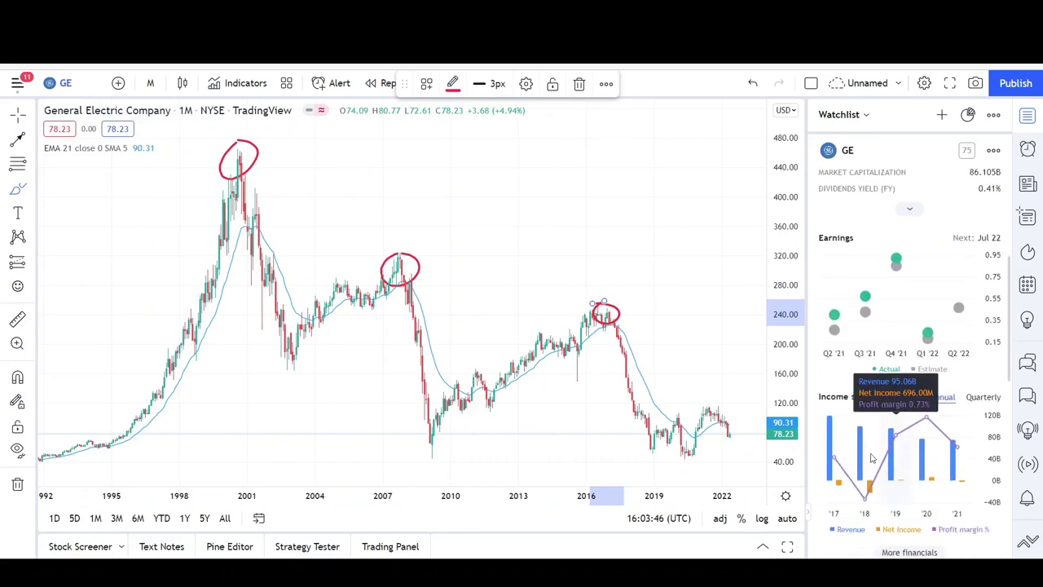
scroll(911, 414, "up", 2)
scroll(911, 415, "up", 1)
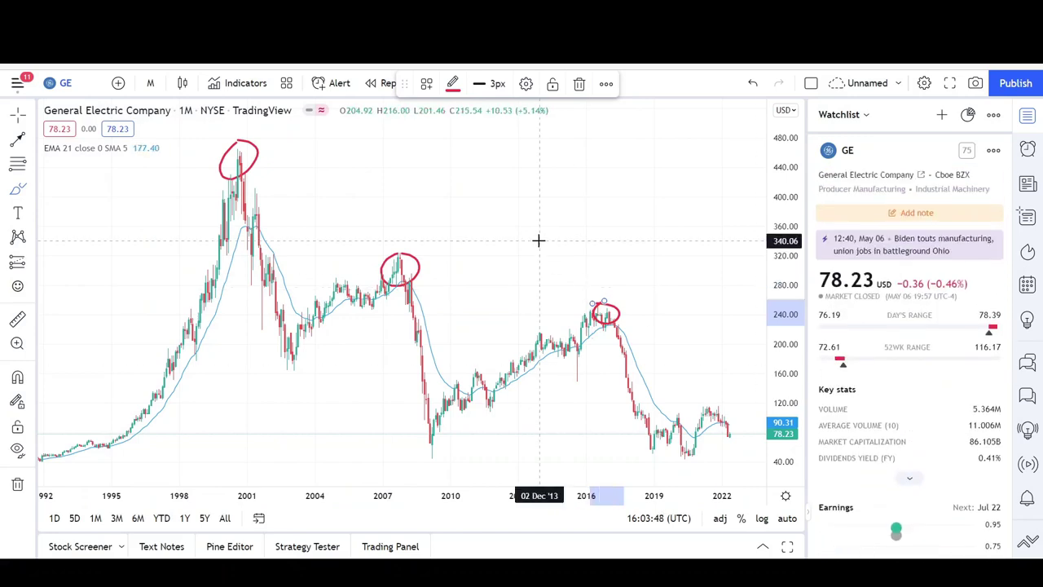
type("IBM")
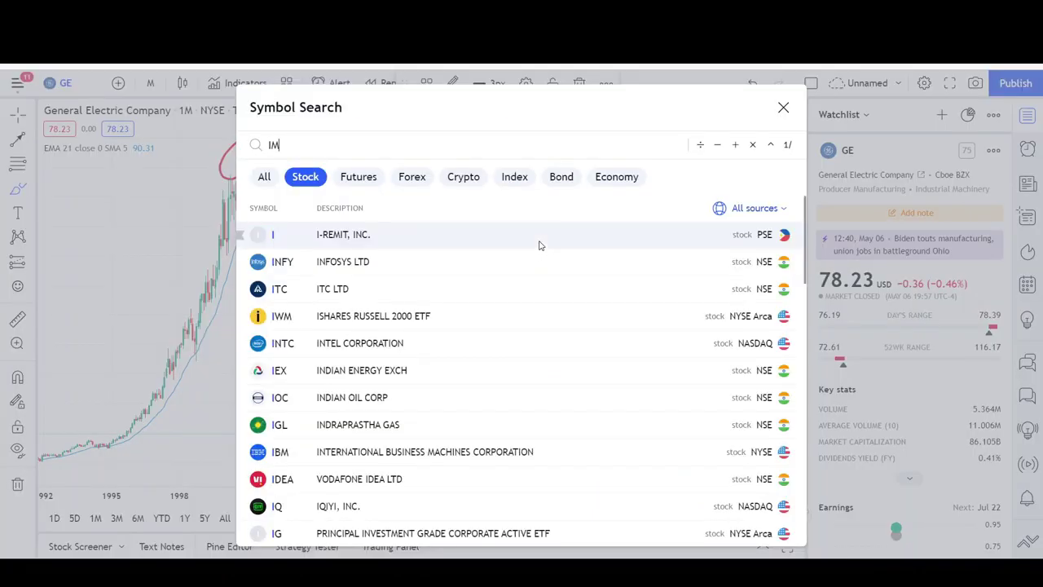
key("BackSpace")
type("BM")
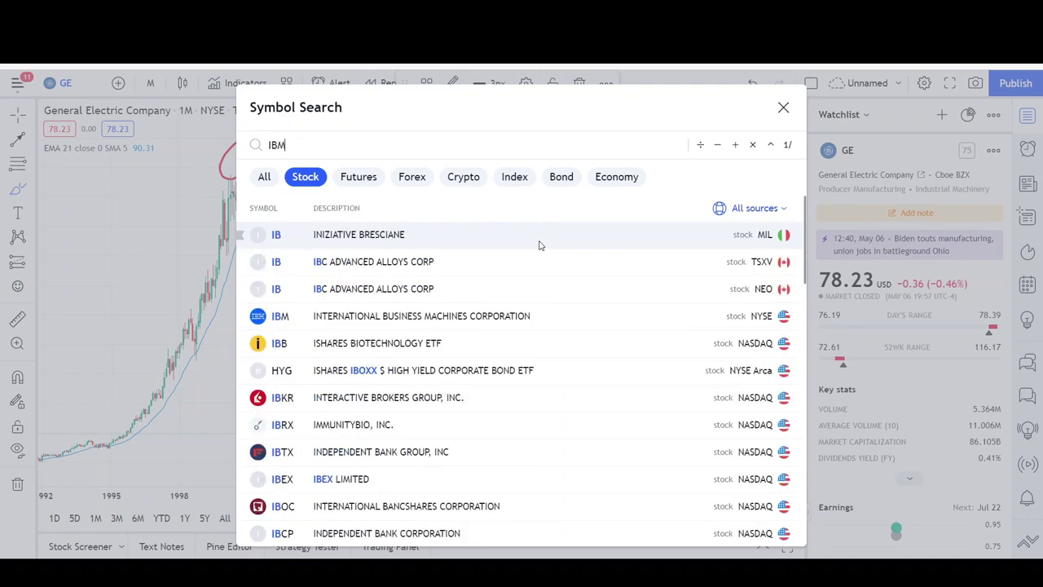
left_click(506, 236)
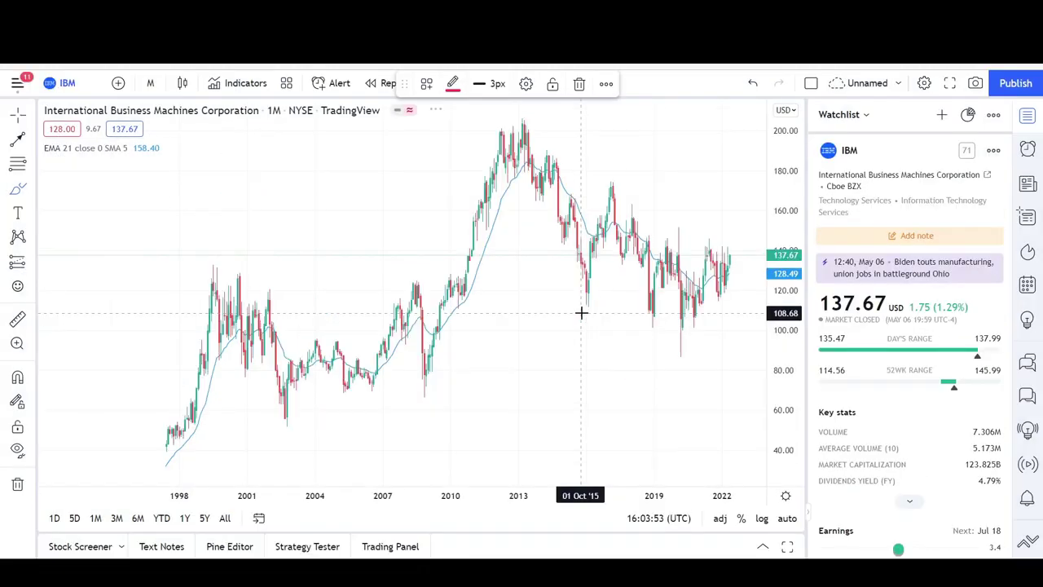
Delete the stray red brush curve and zoom in on IBM's monthly history from 2005
left_click_drag(602, 352, 467, 392)
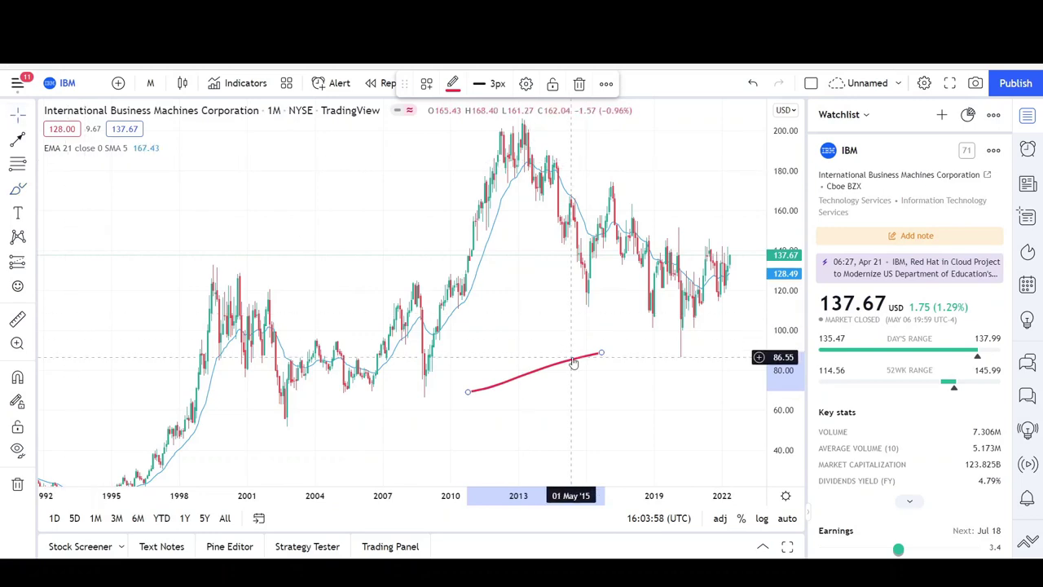
key("Delete")
scroll(572, 359, "up", 5)
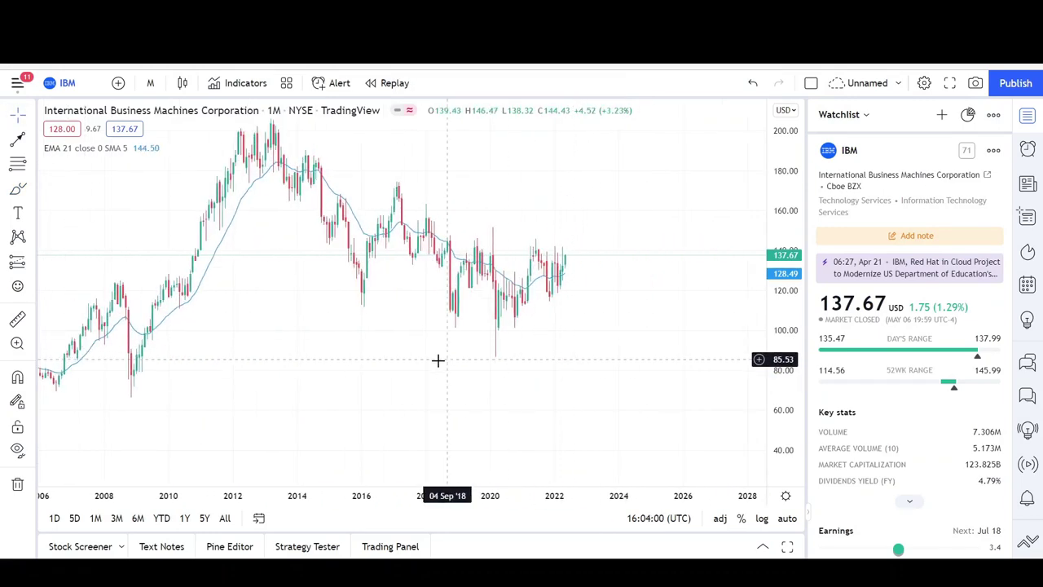
With the Brush, circle the 2013, 2014–2015, 2016–2017 and 2018 price peaks in red
left_click(17, 188)
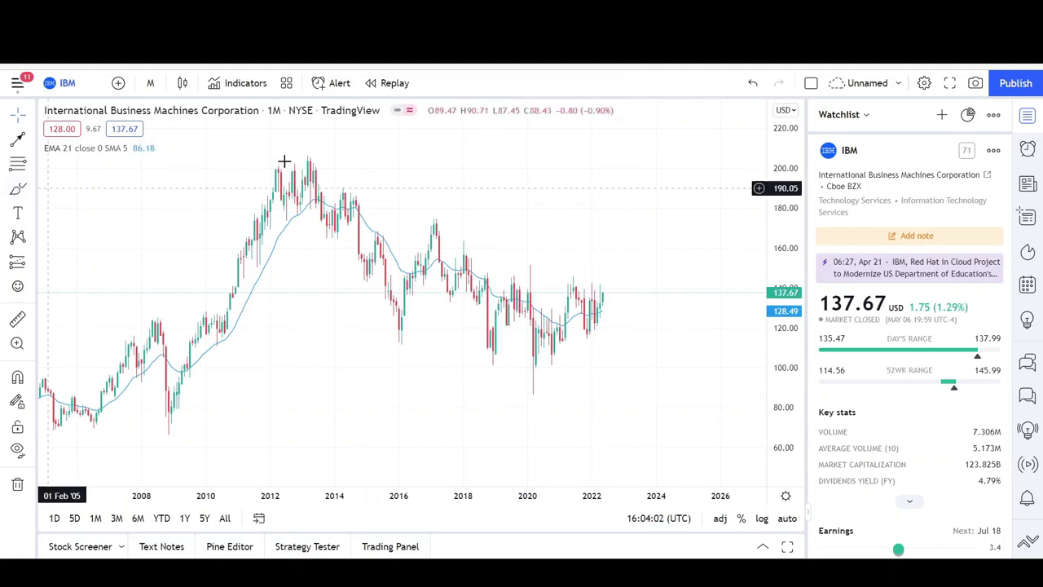
mouse_move(318, 154)
left_mouse_down()
mouse_move(333, 156)
mouse_move(304, 157)
left_mouse_up()
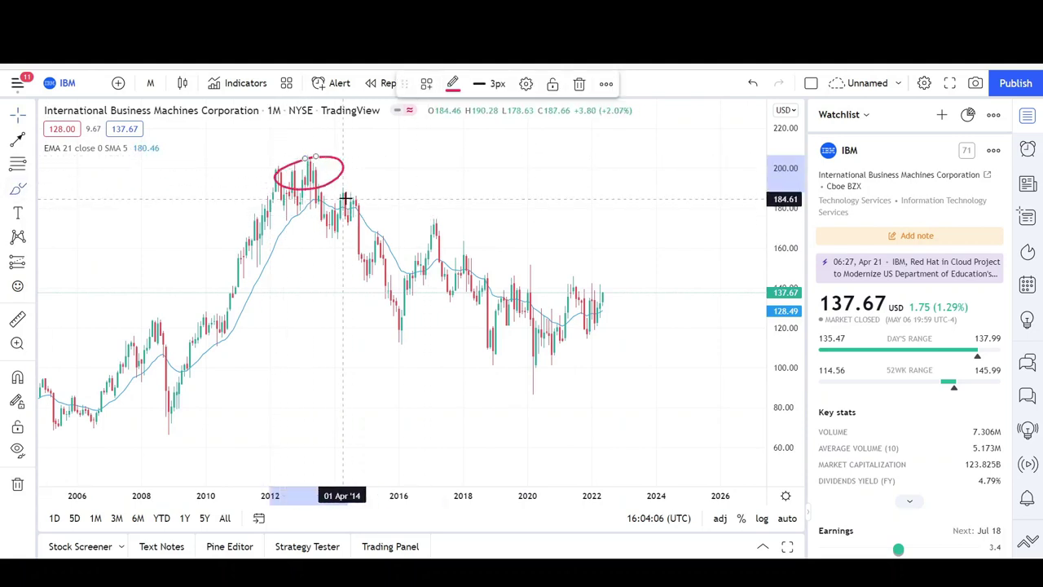
mouse_move(361, 193)
left_mouse_down()
mouse_move(369, 211)
mouse_move(345, 190)
left_mouse_up()
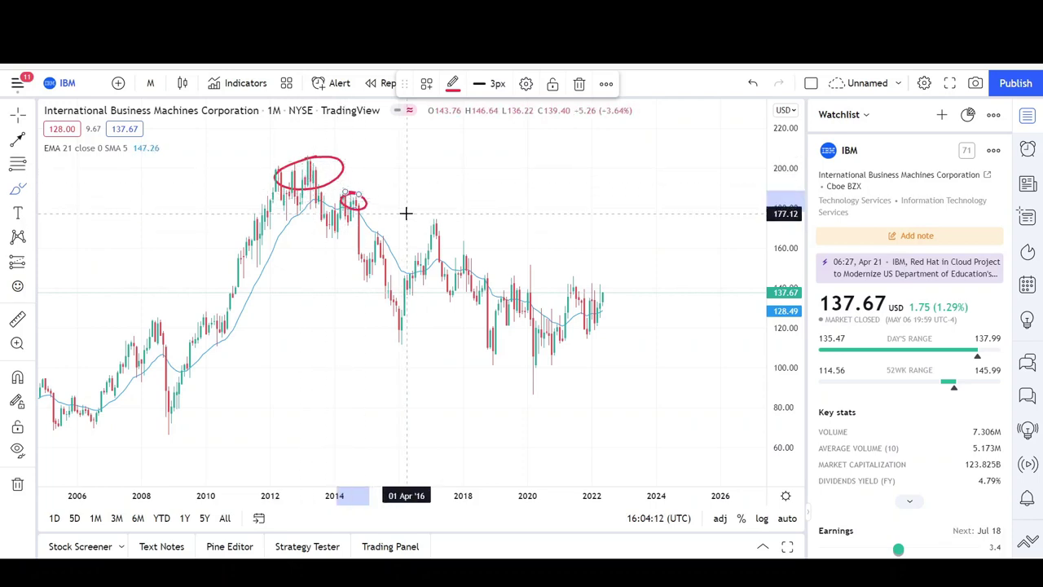
mouse_move(436, 215)
left_mouse_down()
mouse_move(426, 235)
mouse_move(435, 214)
left_mouse_up()
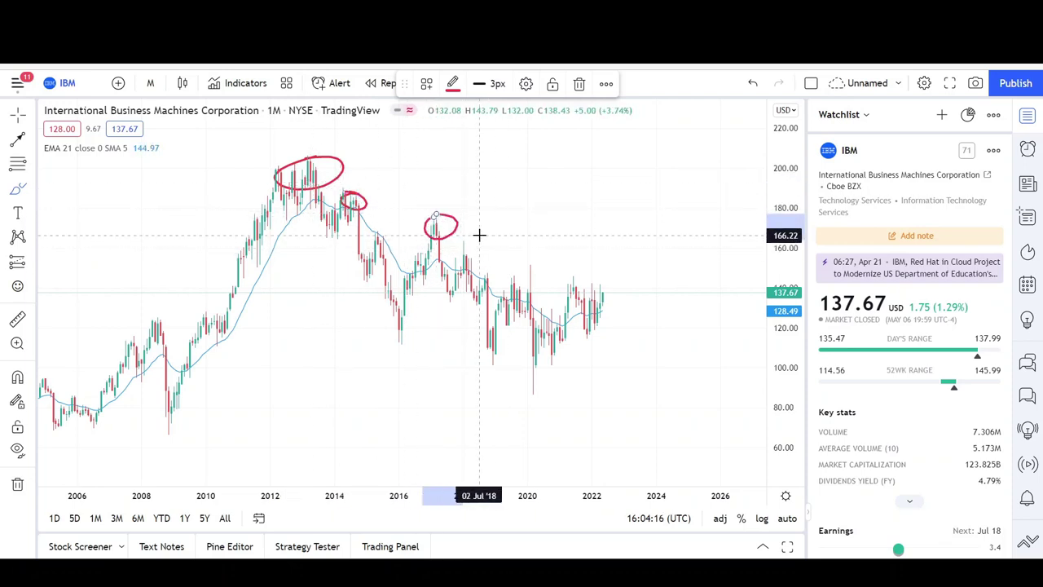
left_click_drag(465, 236, 534, 269)
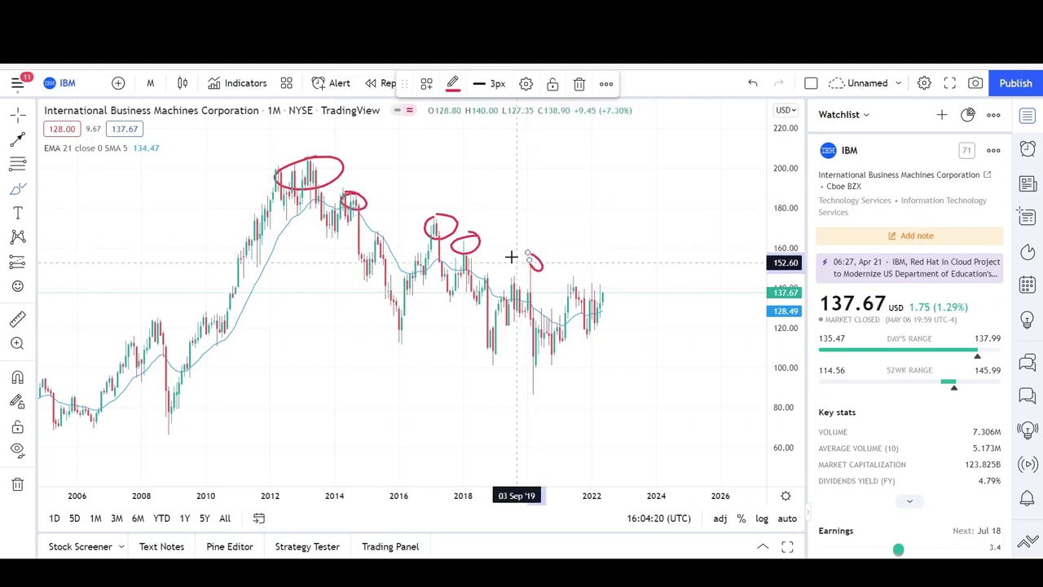
scroll(530, 289, "up", 2)
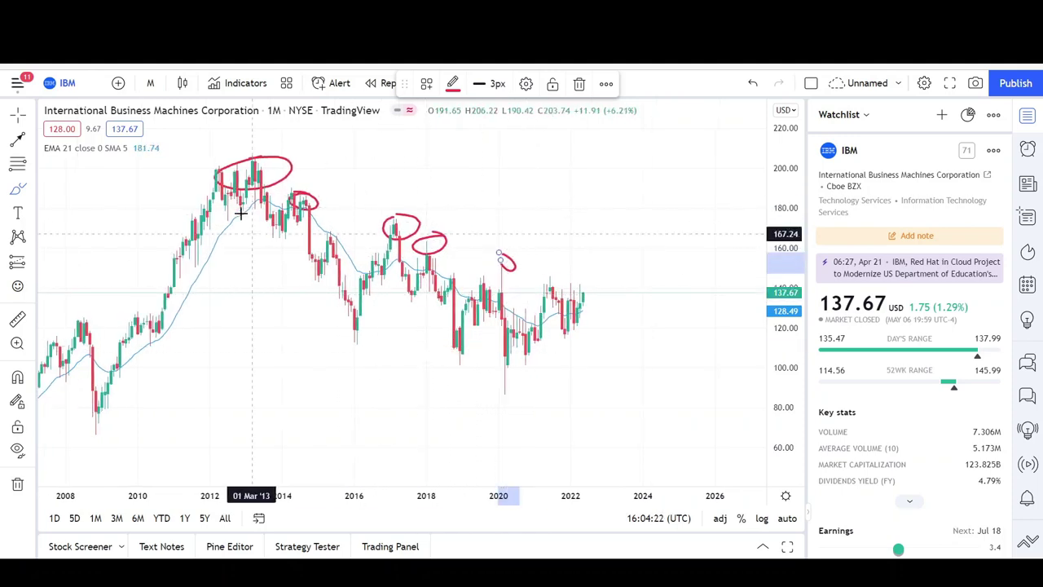
scroll(858, 399, "down", 5)
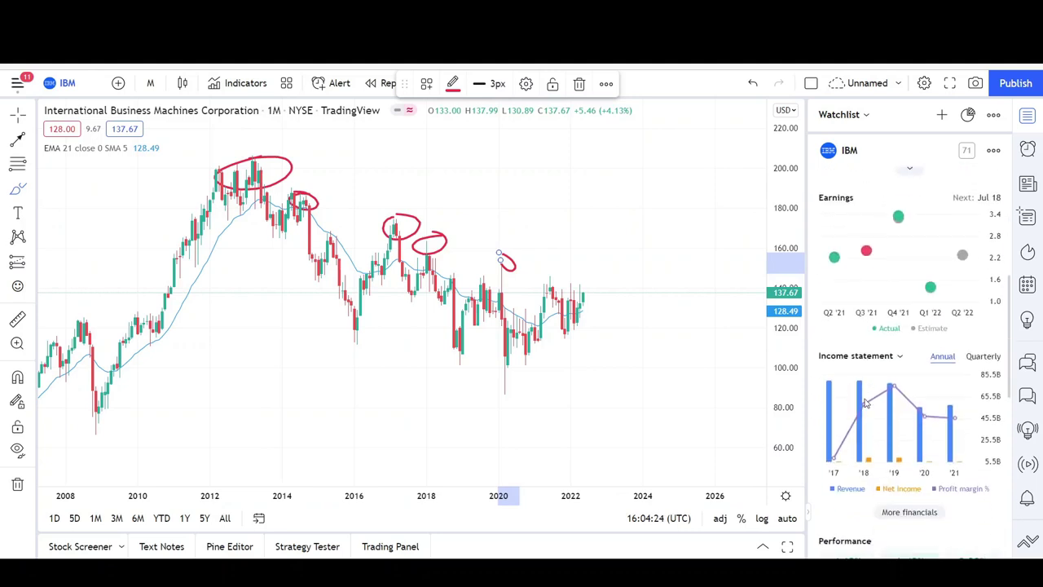
mouse_move(884, 393)
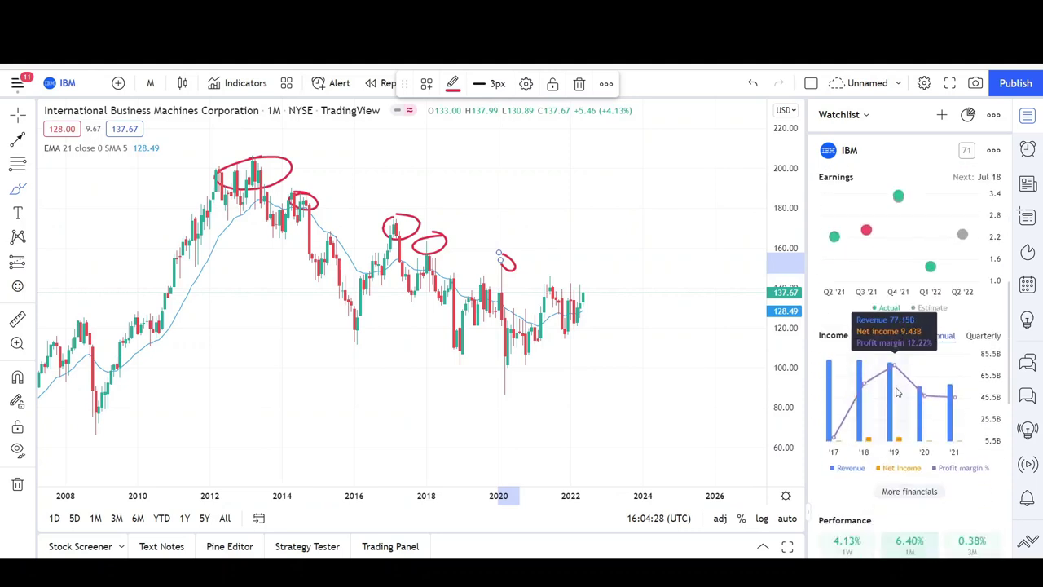
mouse_move(925, 397)
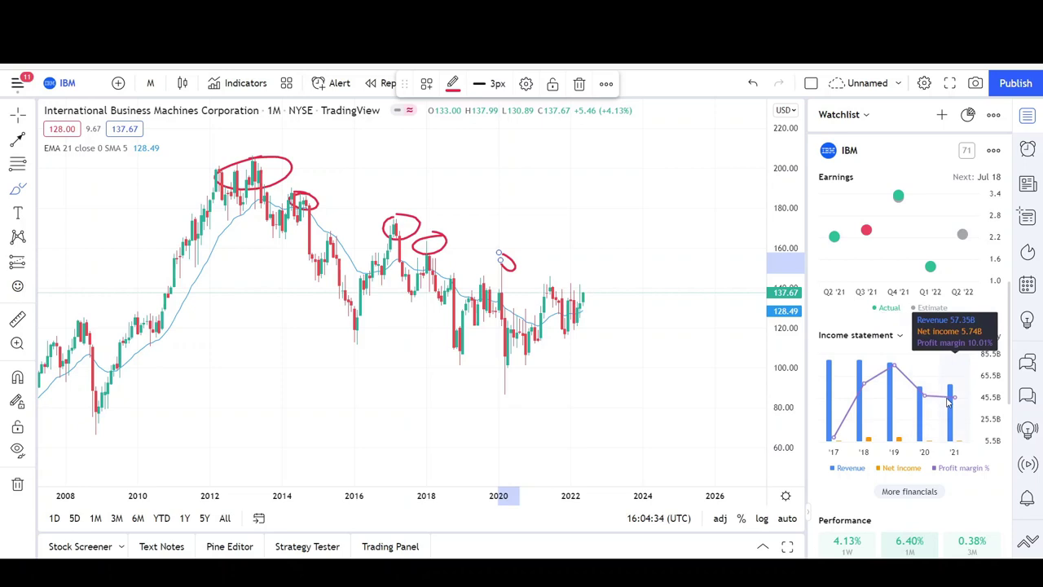
scroll(947, 402, "up", 5)
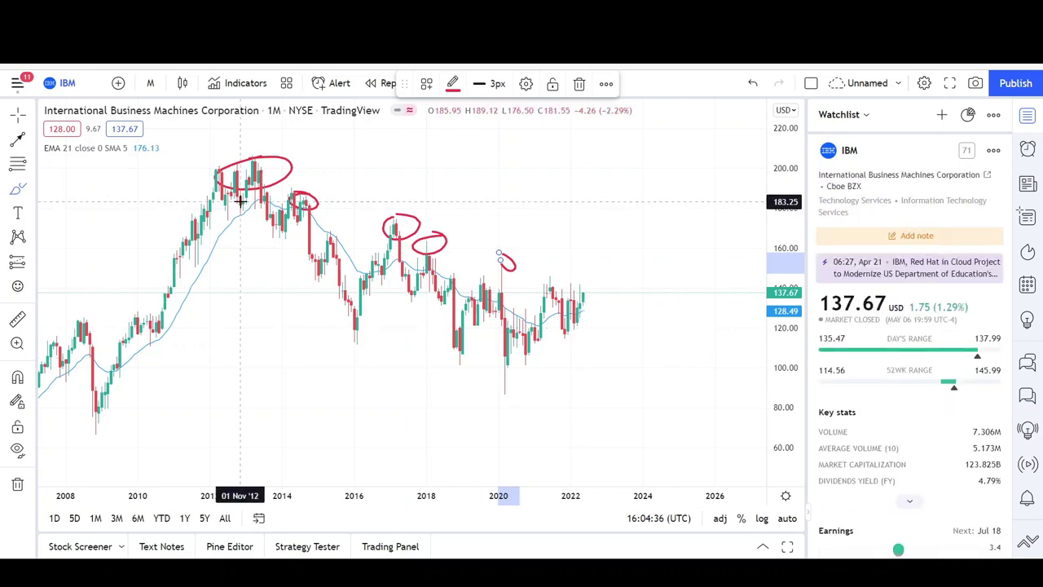
Draw a parallel channel from the 2013 peak to near 2024, widened down to the lows
left_click(34, 142)
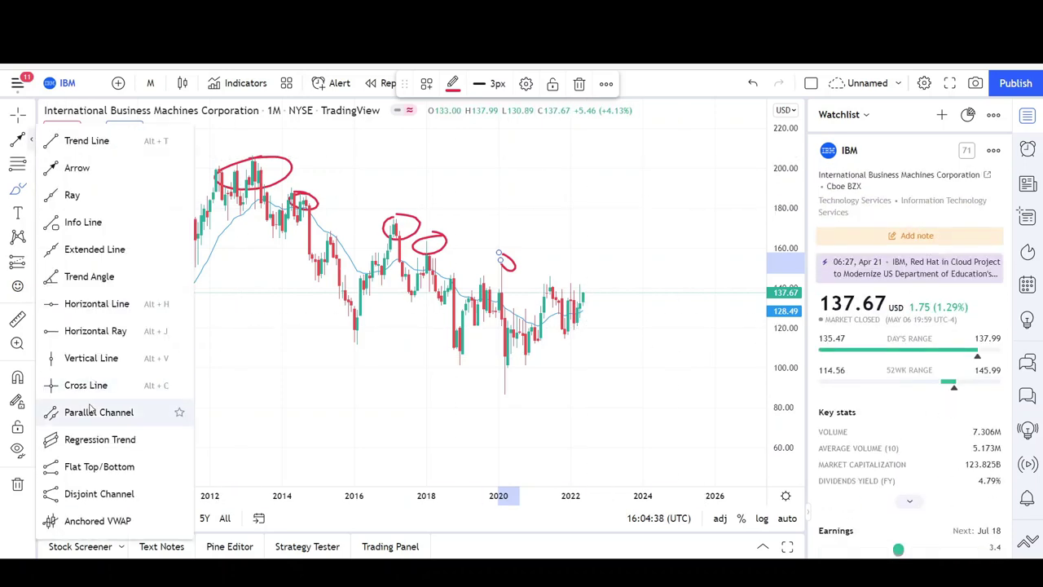
left_click(92, 412)
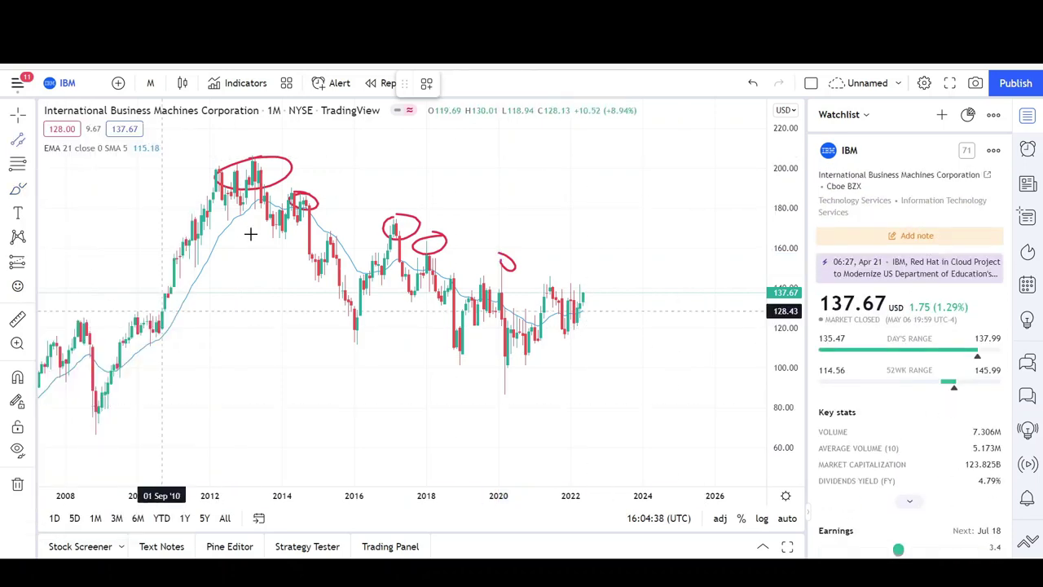
left_click(249, 157)
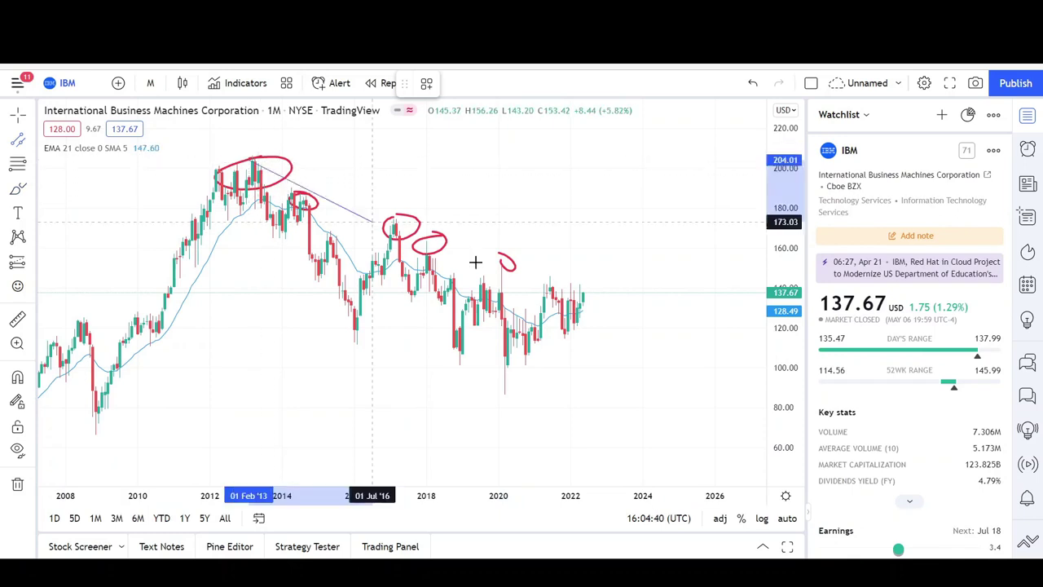
left_click(649, 327)
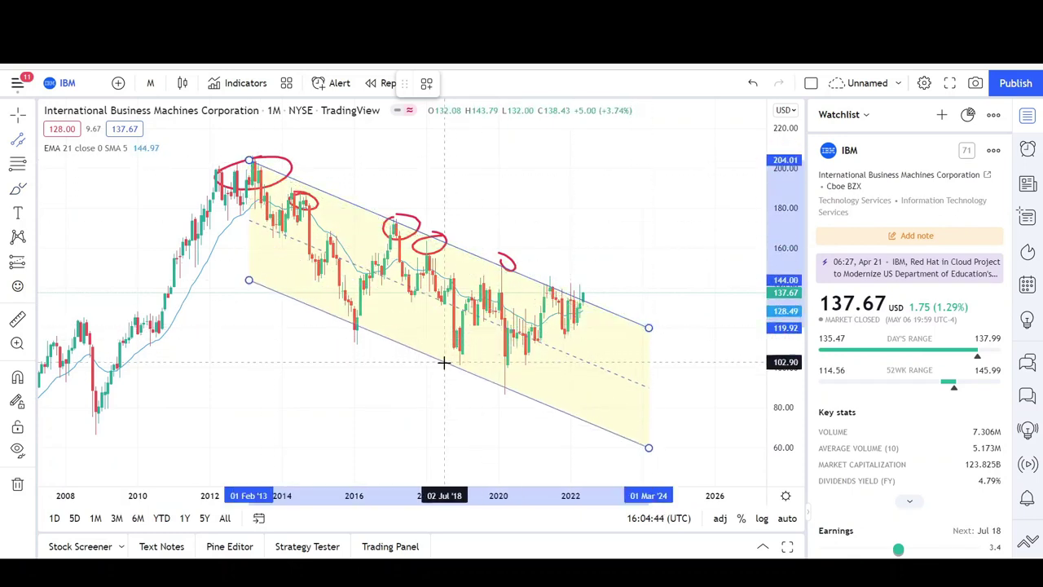
left_click(442, 367)
left_click(342, 405)
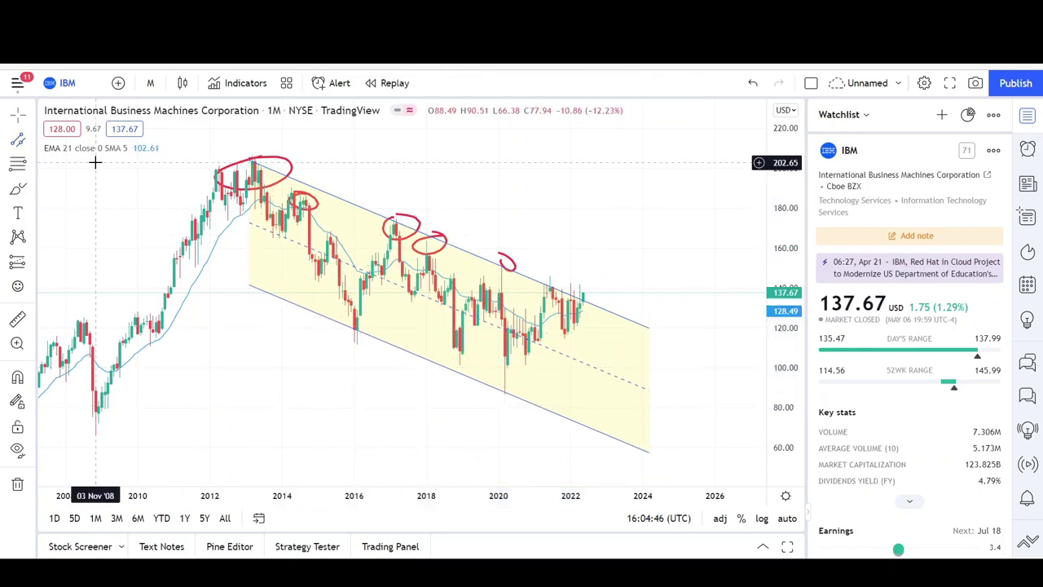
Circle the 2015–2016 and 2020–2022 candles in red and sketch a projected drop to 73
mouse_move(393, 217)
left_mouse_down()
mouse_move(339, 331)
mouse_move(395, 220)
left_mouse_up()
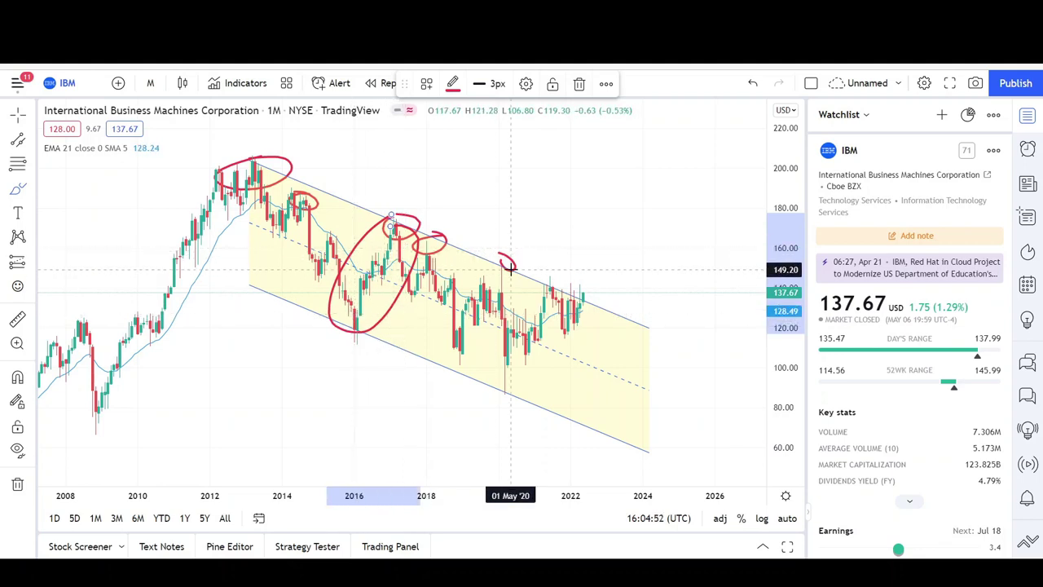
left_click_drag(559, 280, 494, 356)
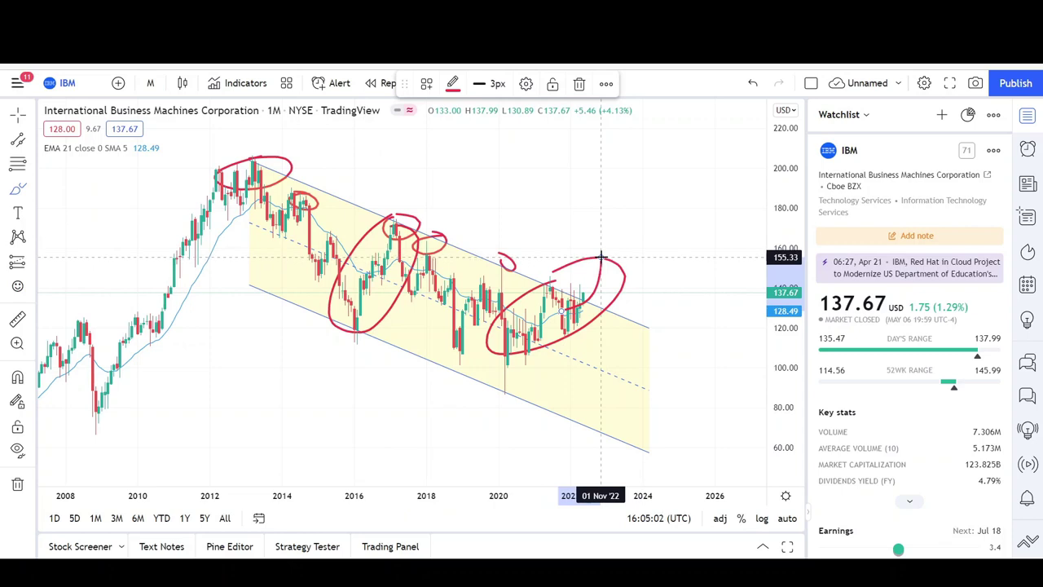
mouse_move(602, 258)
left_mouse_down()
mouse_move(613, 262)
mouse_move(661, 421)
left_mouse_up()
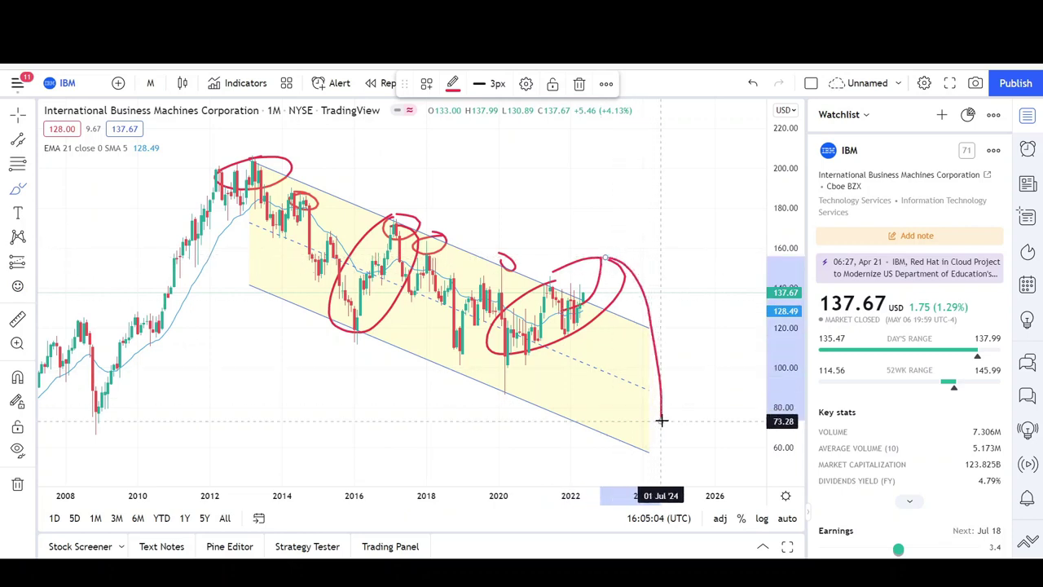
Draw two rising projection lines starting from the 2020 low
scroll(671, 361, "down", 4)
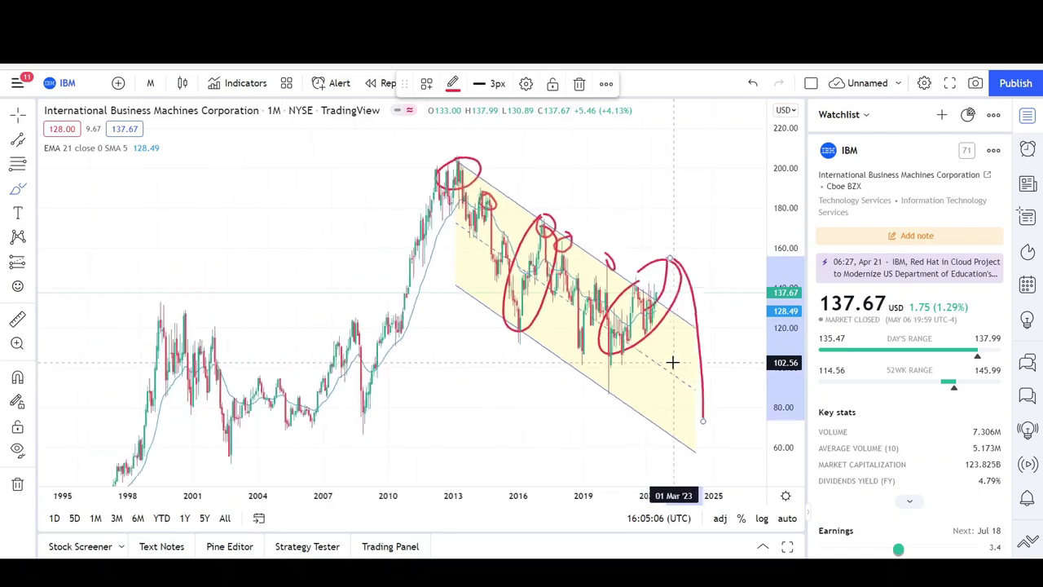
scroll(661, 279, "up", 3)
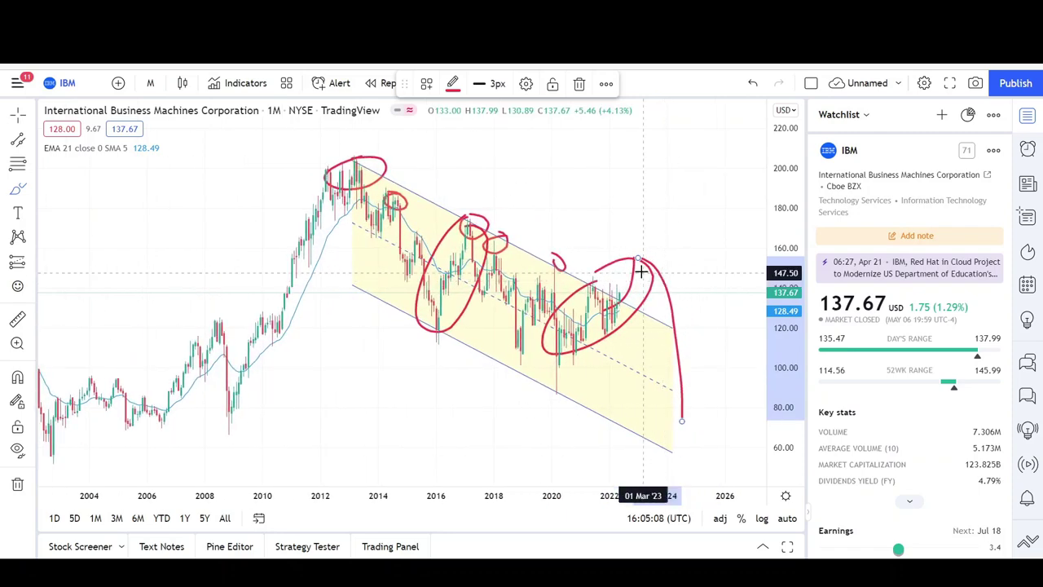
scroll(656, 282, "up", 3)
scroll(643, 287, "down", 6)
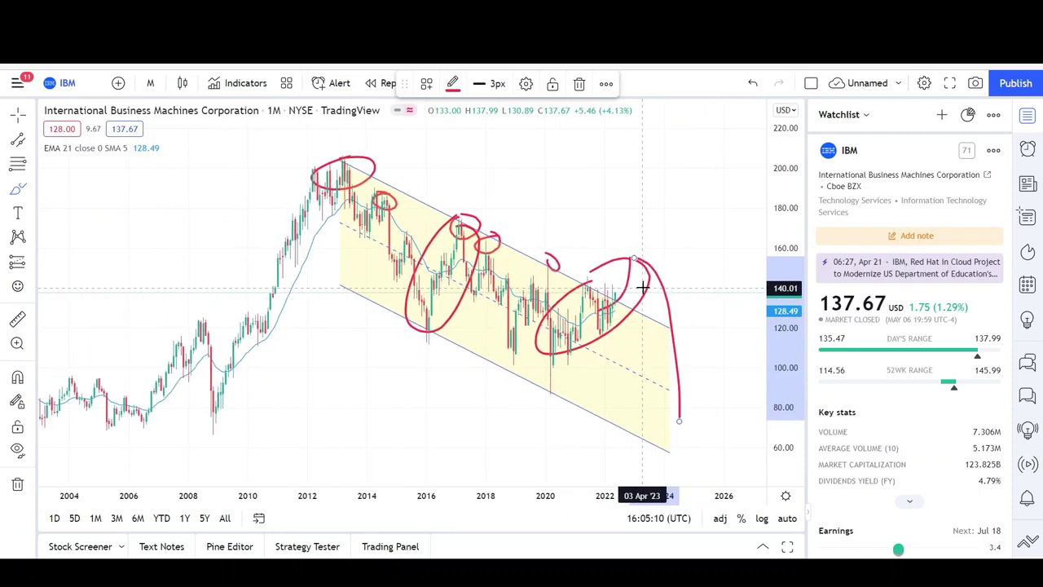
scroll(643, 287, "up", 6)
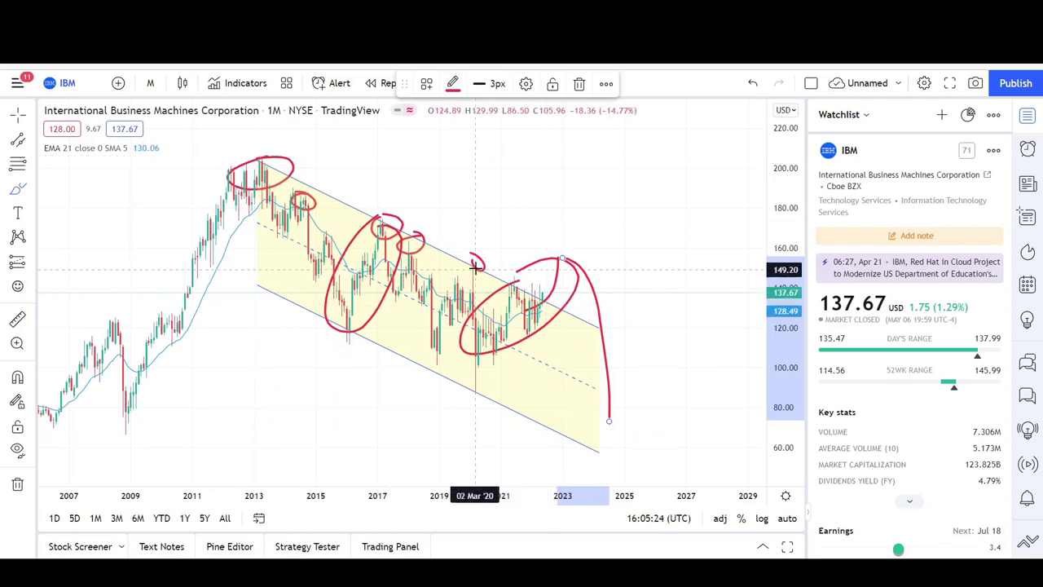
scroll(538, 310, "down", 1)
scroll(514, 305, "up", 1)
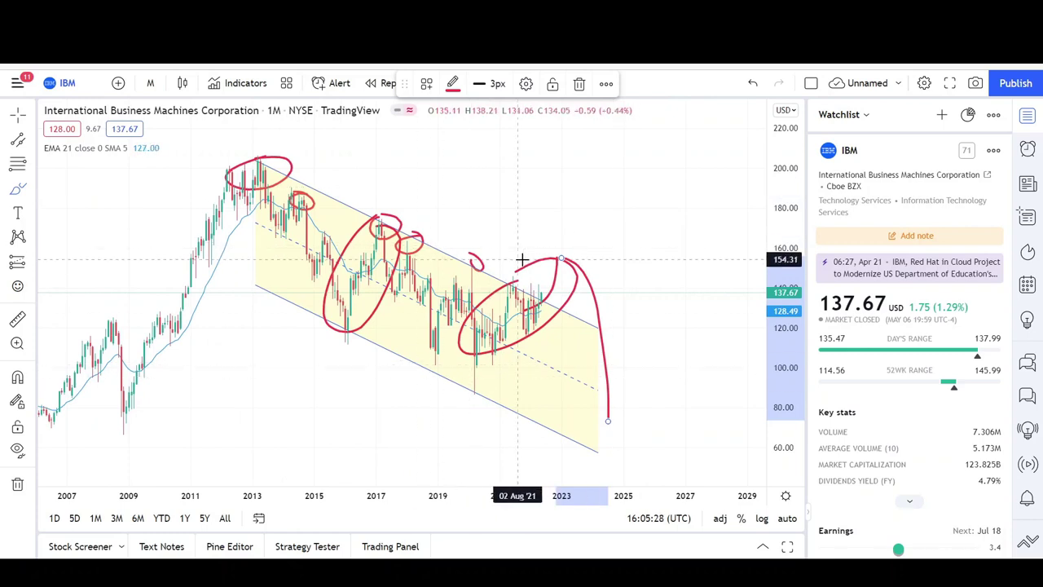
scroll(522, 259, "up", 1)
scroll(522, 259, "up", 1)
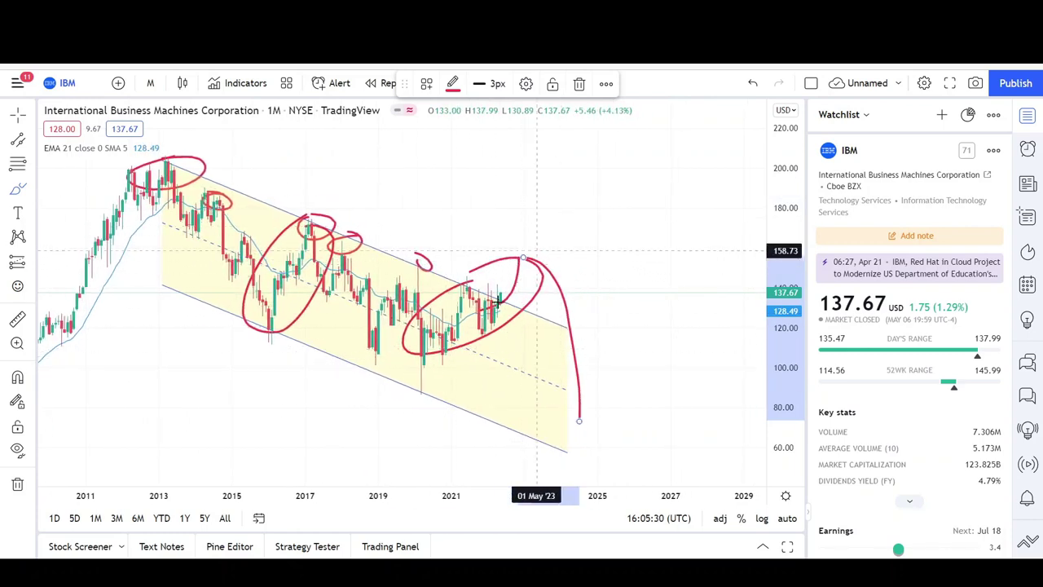
left_click_drag(417, 396, 659, 186)
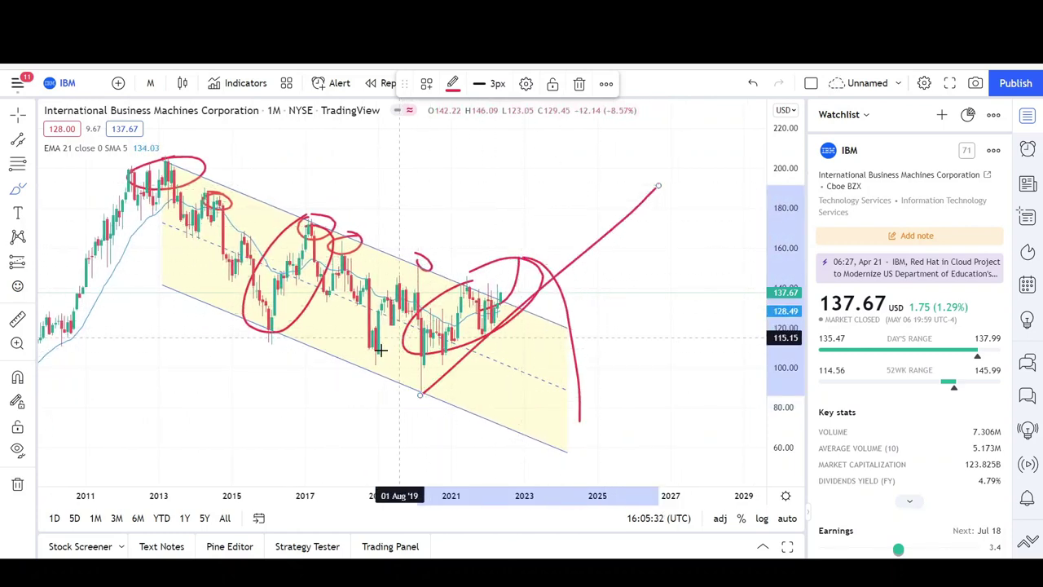
left_click_drag(383, 356, 585, 189)
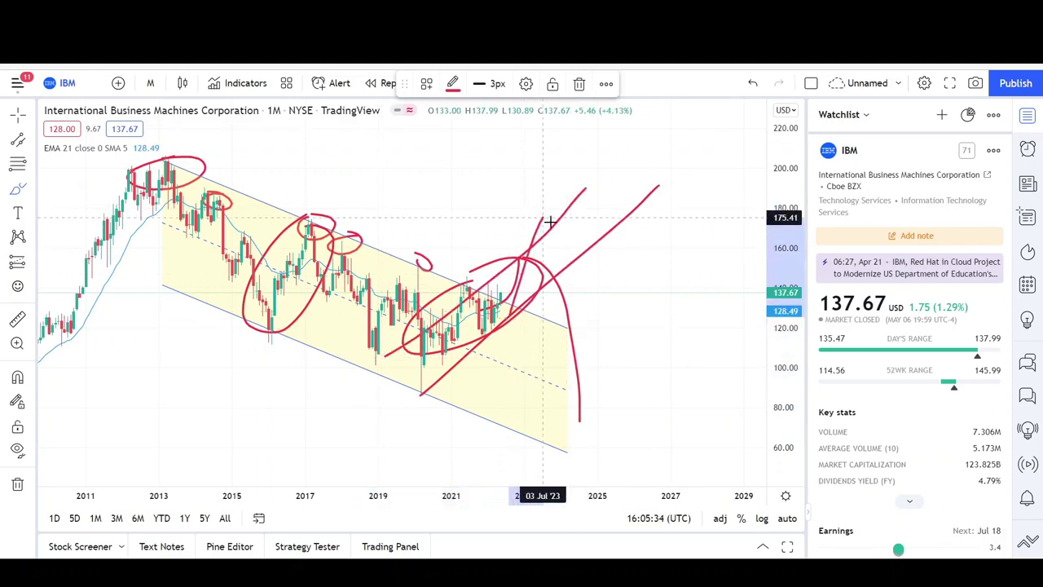
Add a zigzag upward price path, then remove all drawings from the chart
mouse_move(576, 256)
left_mouse_down()
mouse_move(587, 182)
mouse_move(631, 145)
left_mouse_up()
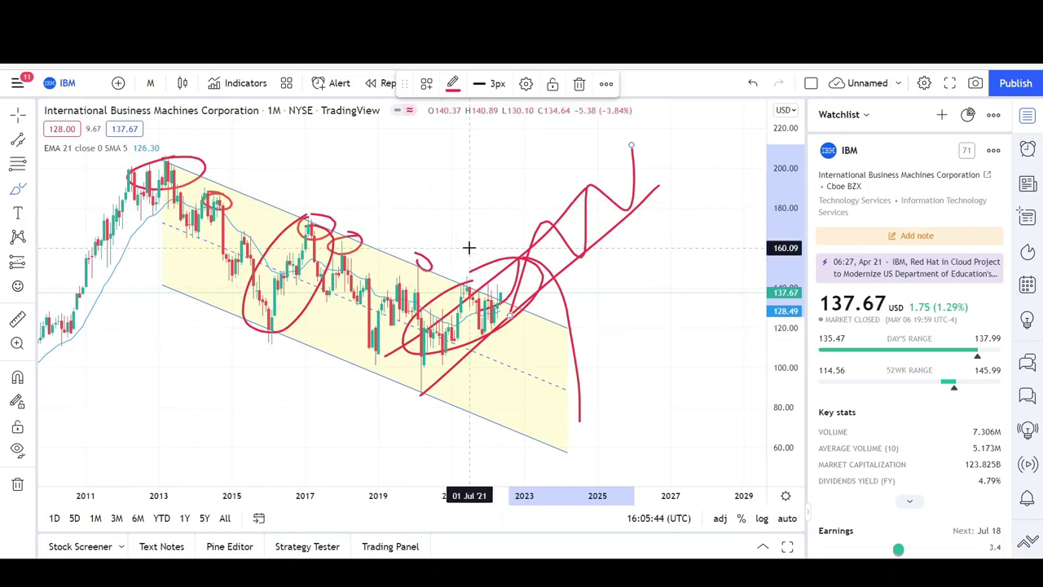
right_click(468, 187)
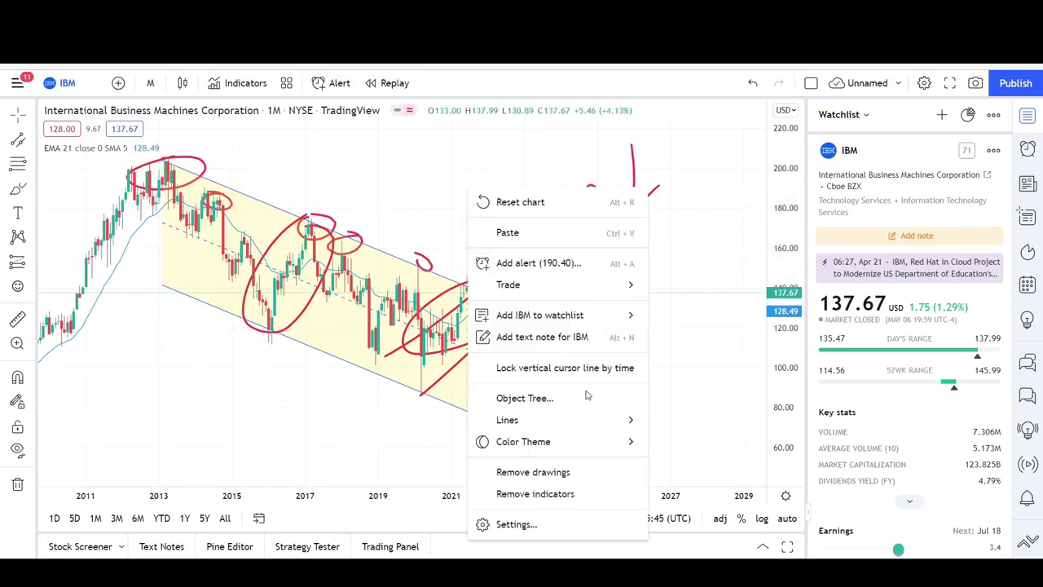
left_click(558, 471)
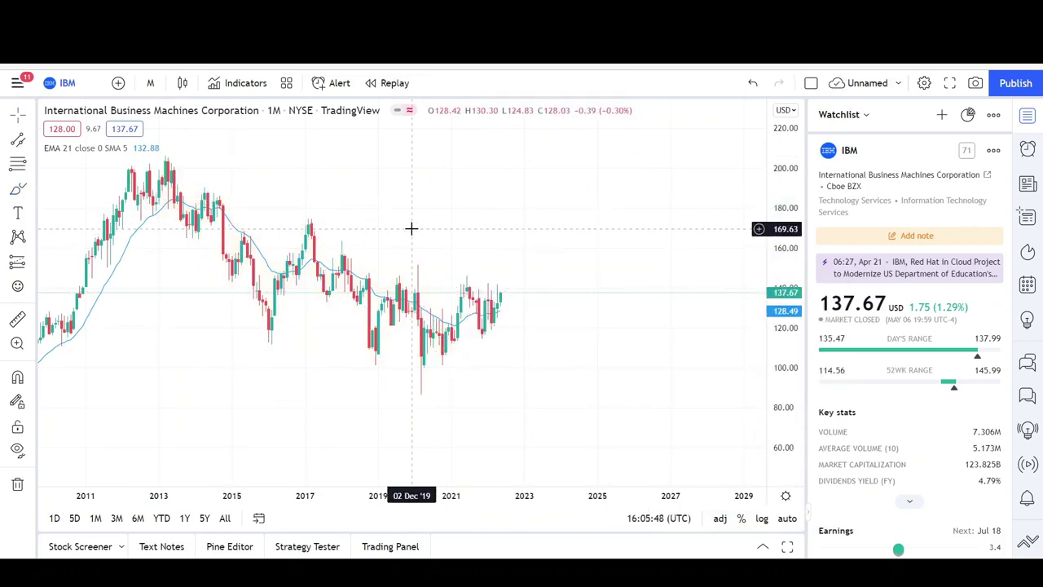